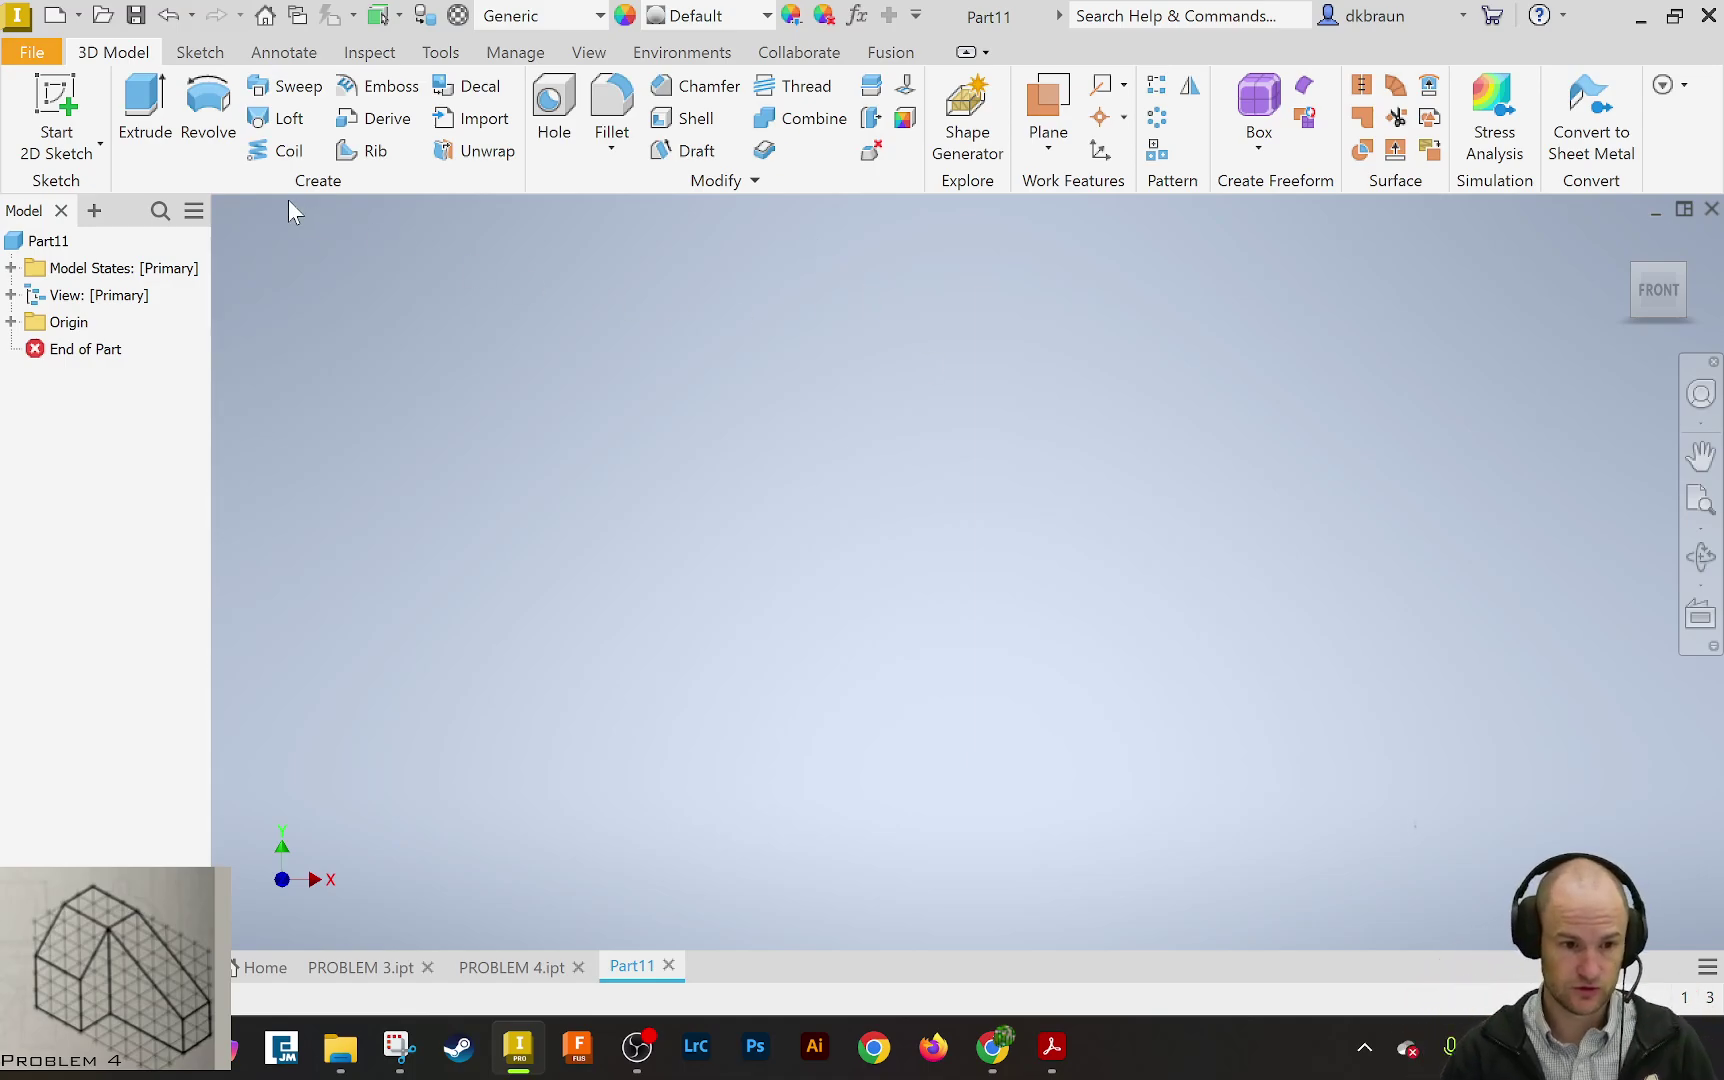
Start a 2D sketch on the front-facing origin plane of Part11
click(58, 97)
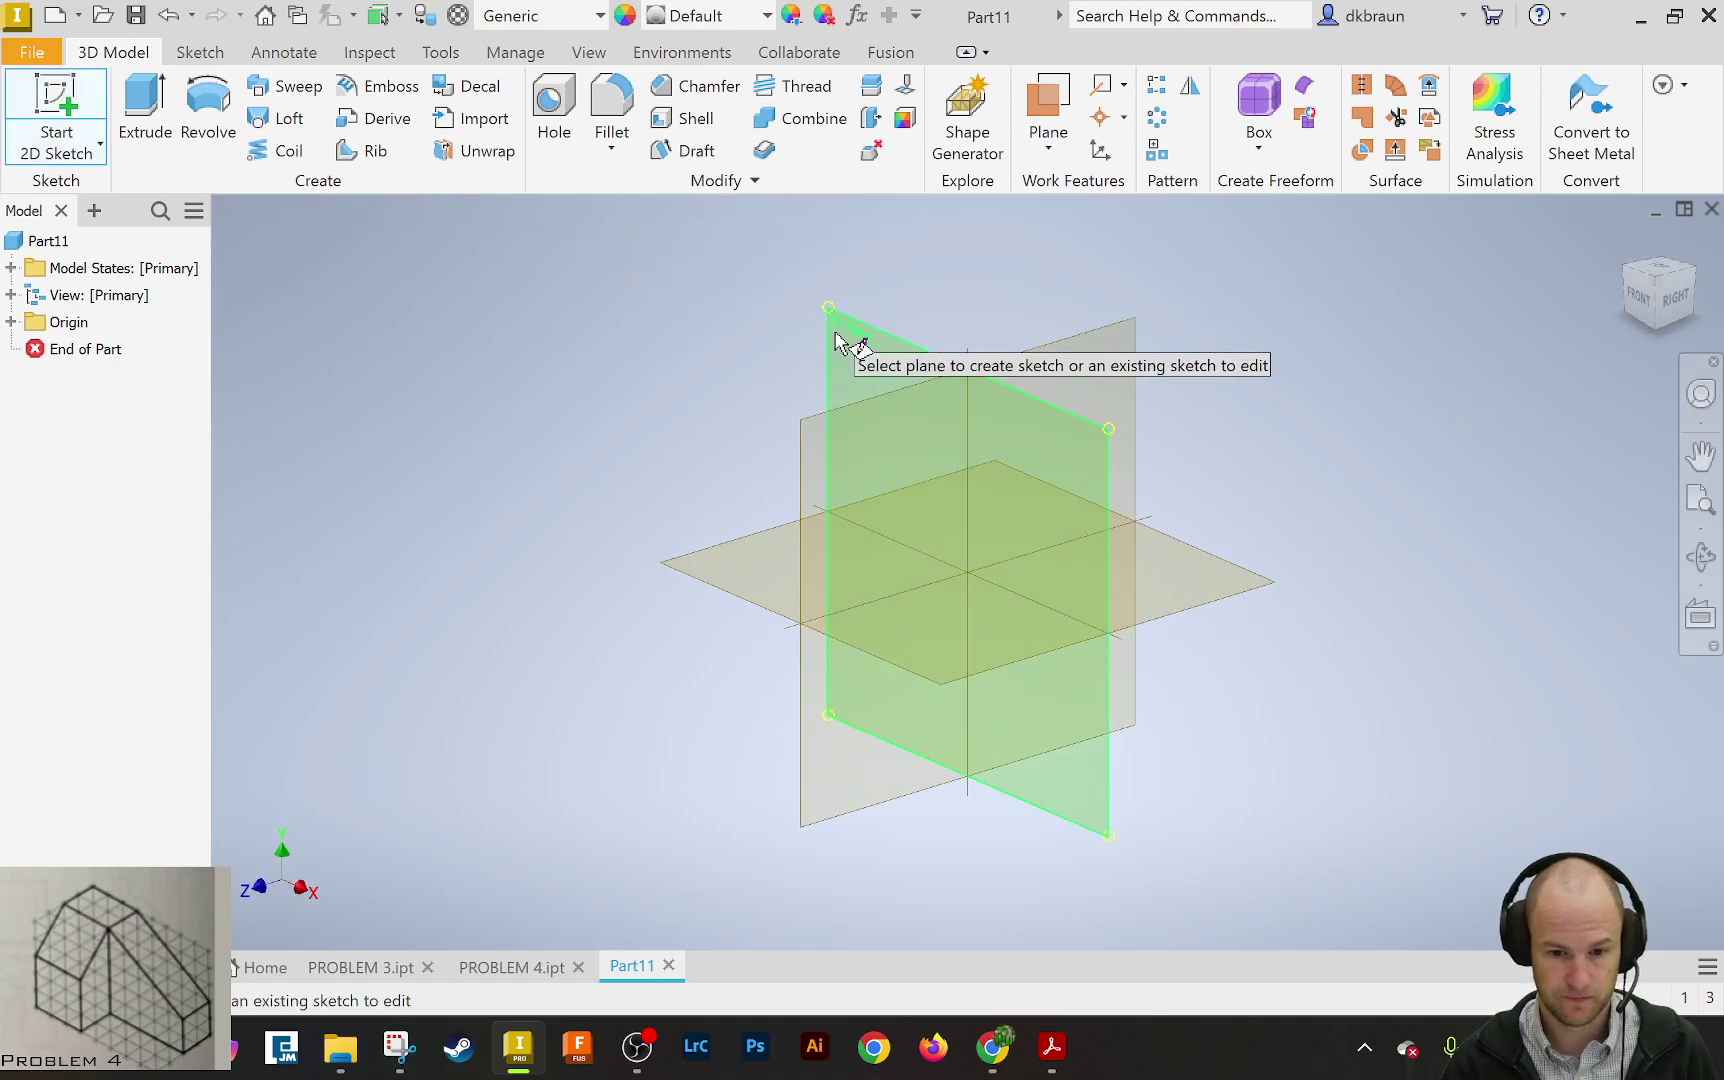
click(851, 340)
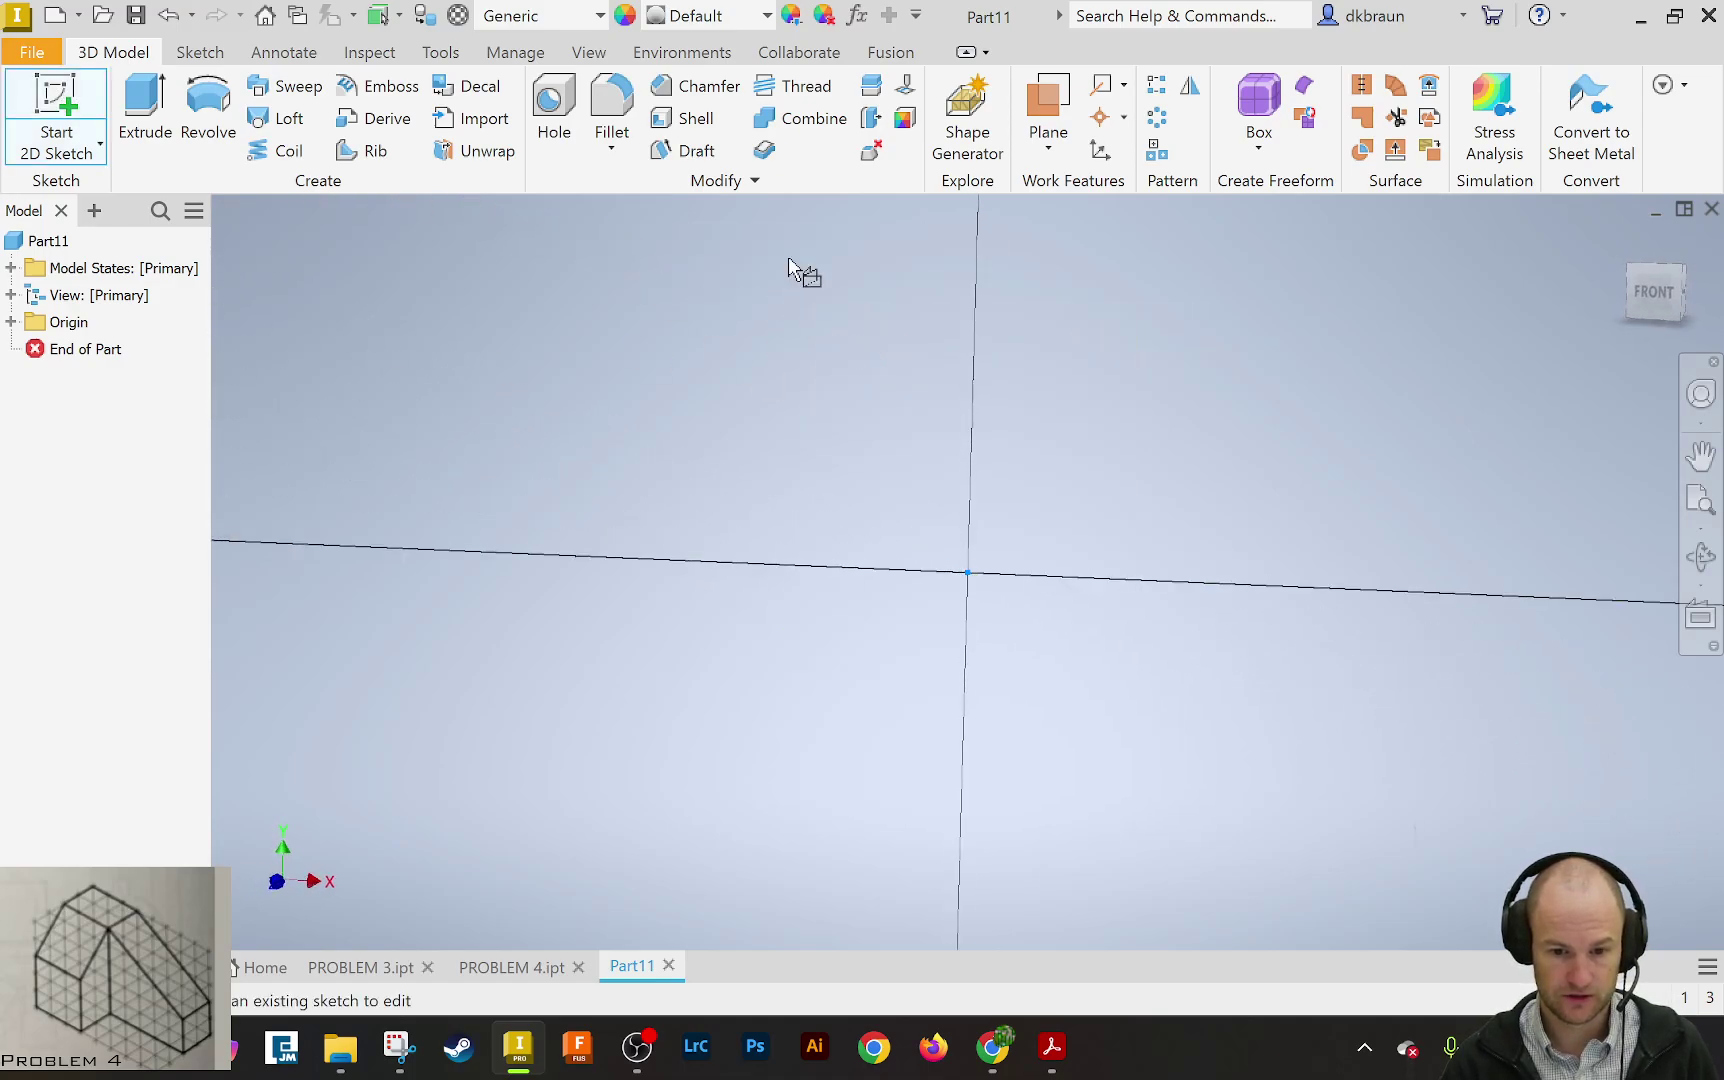
Draw an 8 × 5 in rectangle from a corner point on the sketch plane
click(335, 97)
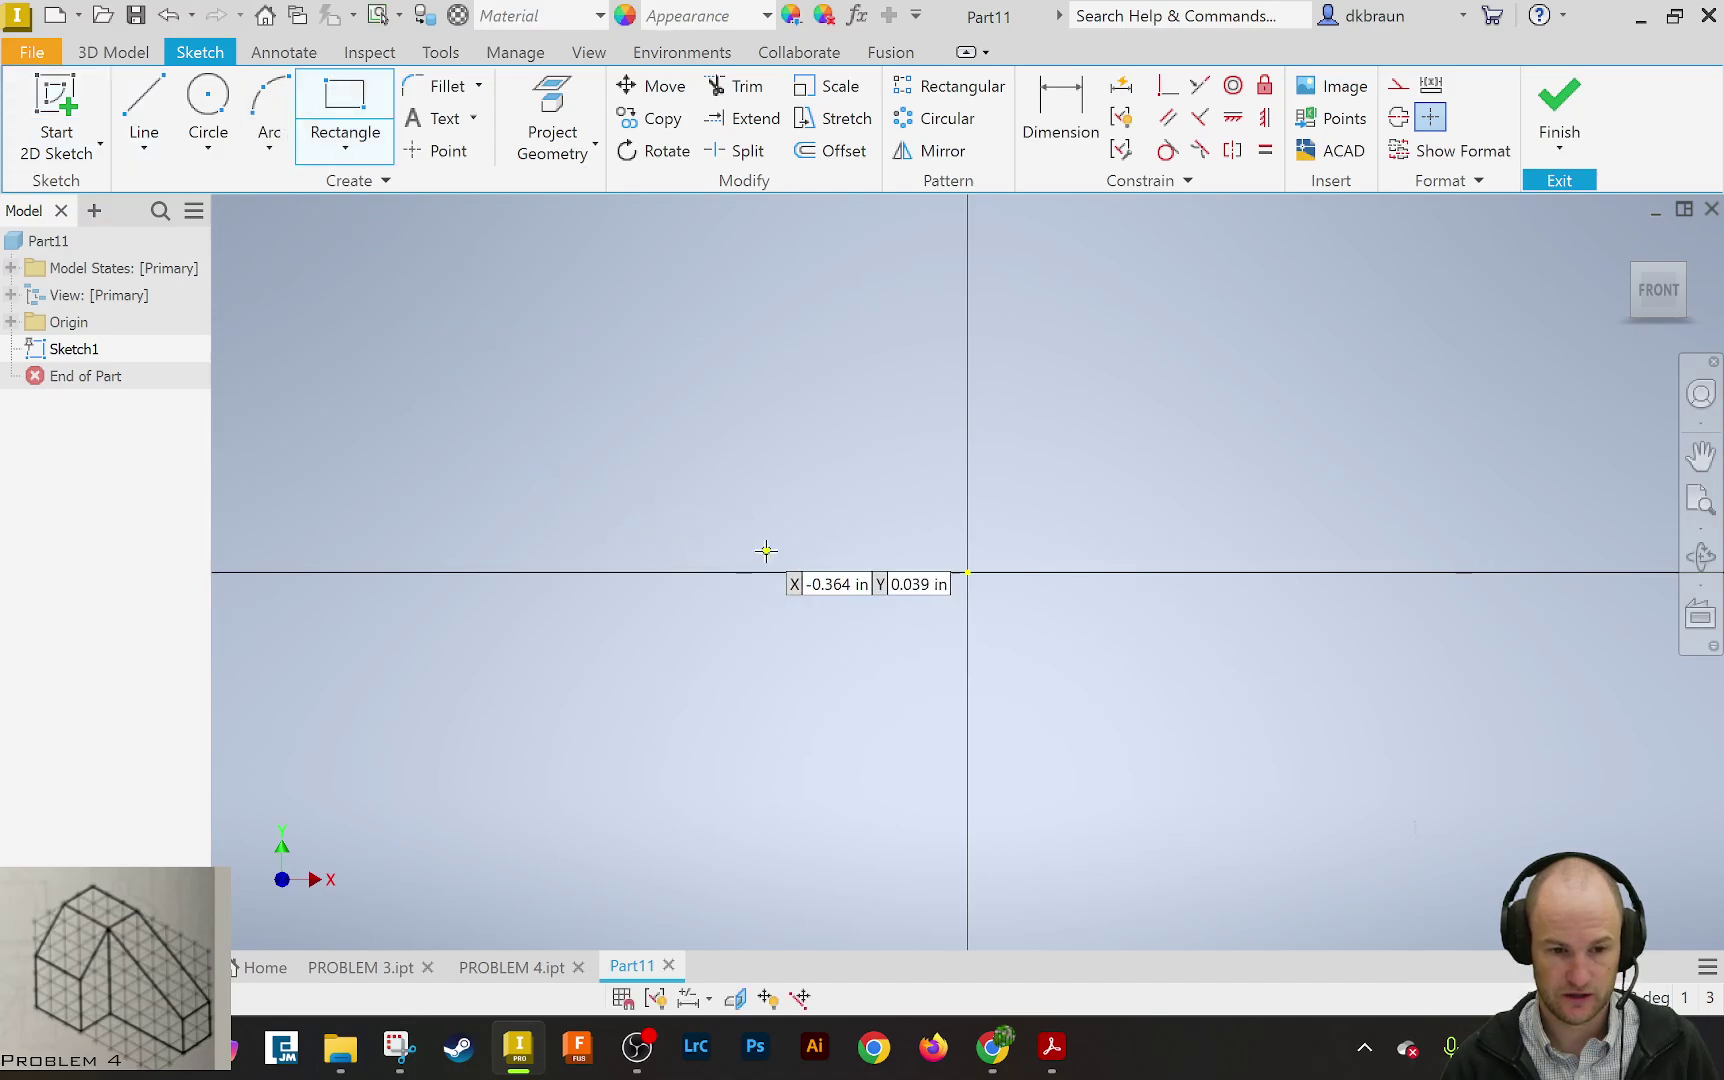
click(699, 636)
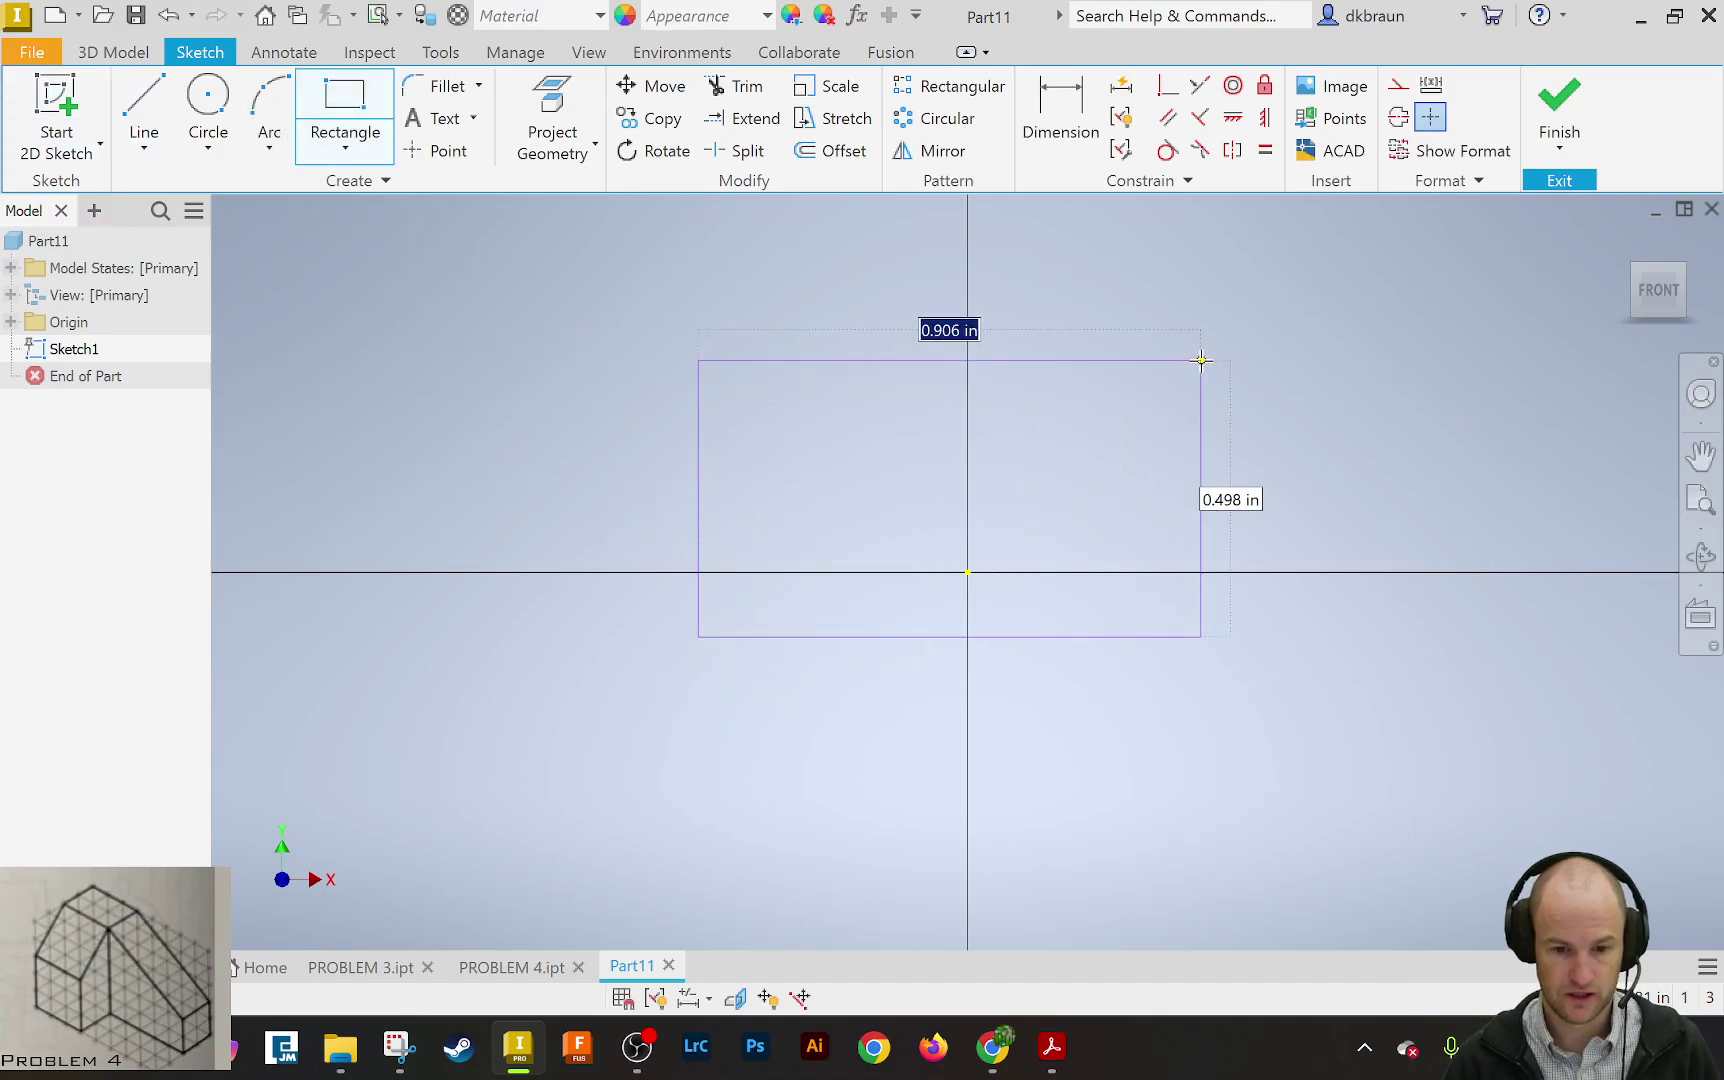
text(8)
key(Tab)
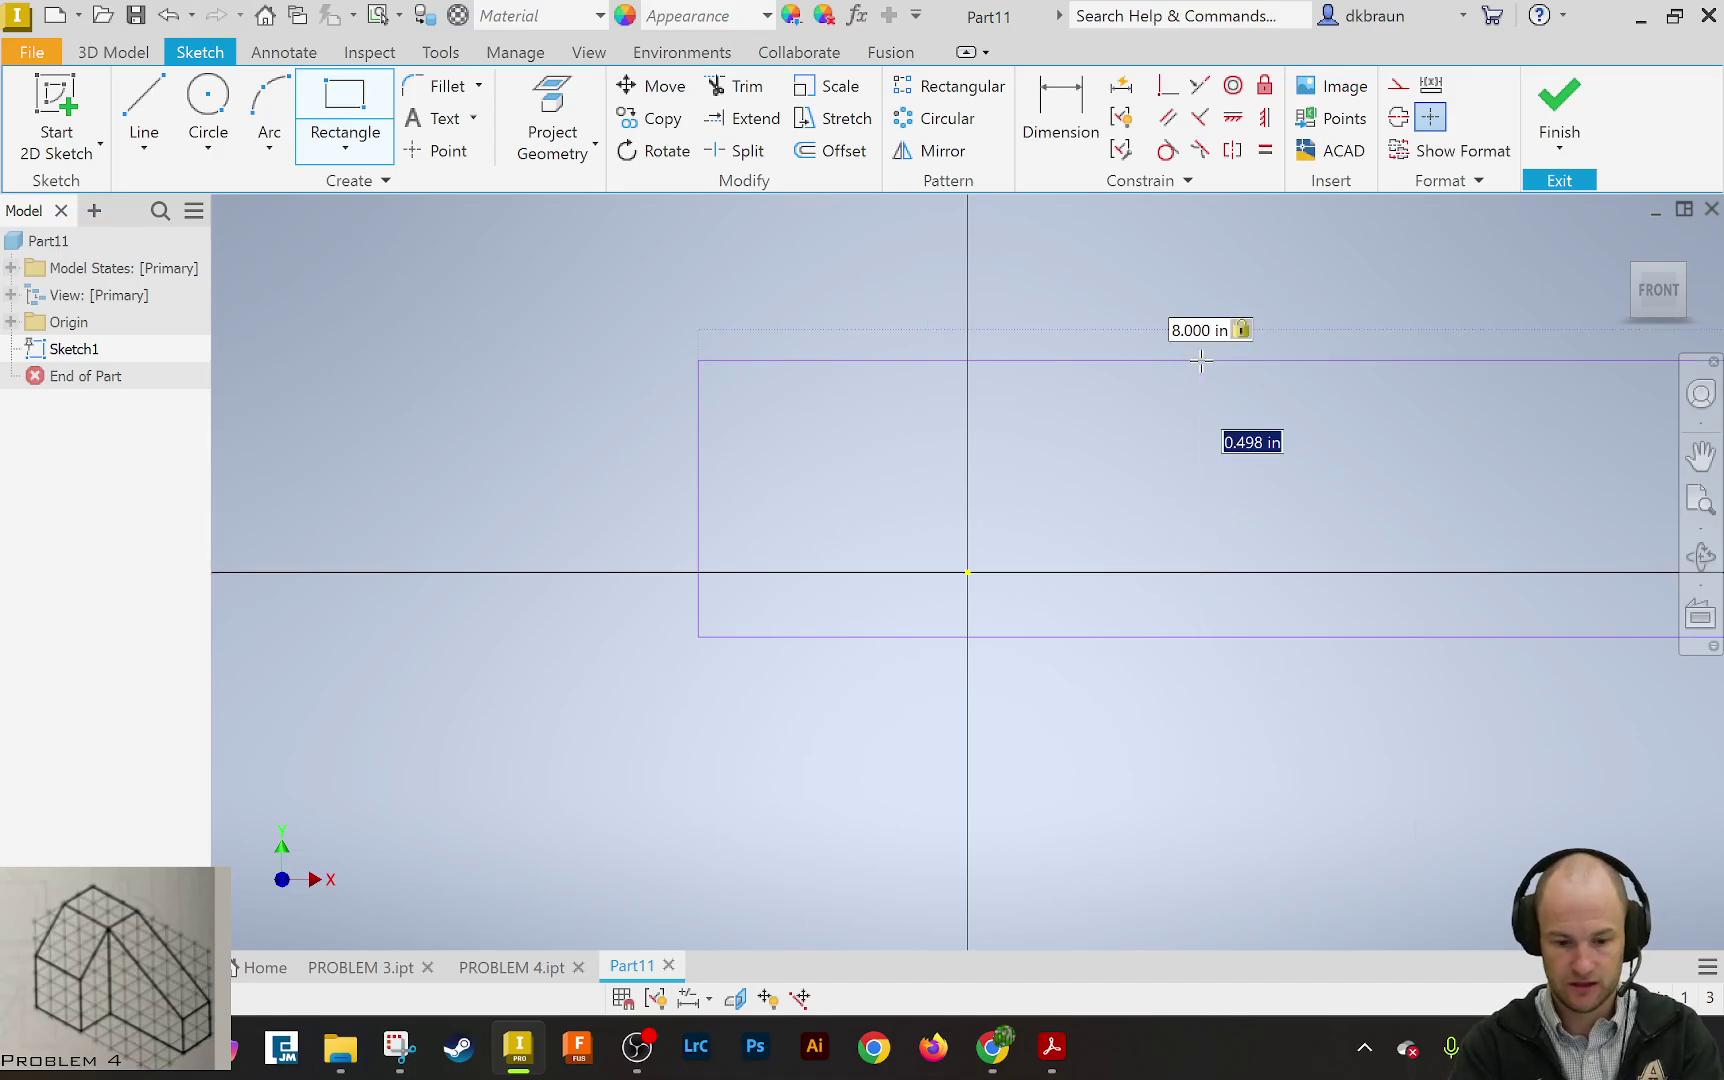
text(5)
key(Return)
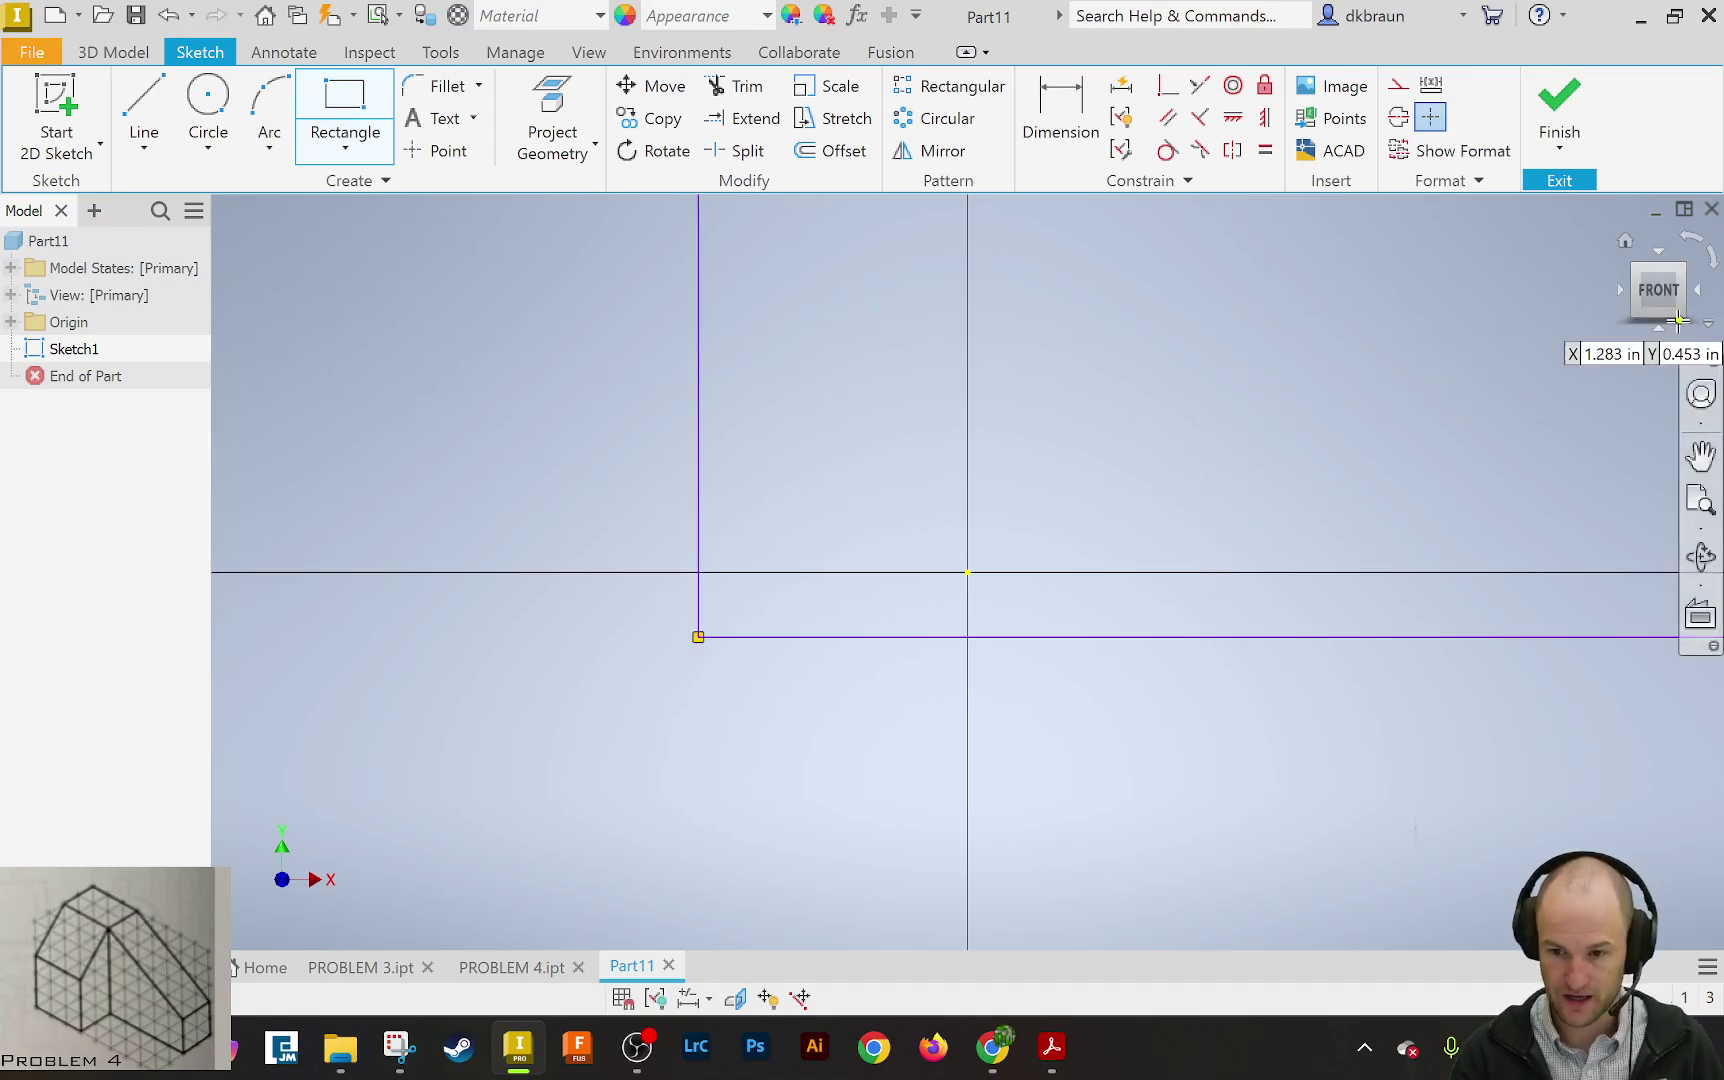
Fit the rectangle in view and move the 8.000 and 5.000 dimensions clear of its edges
click(1657, 290)
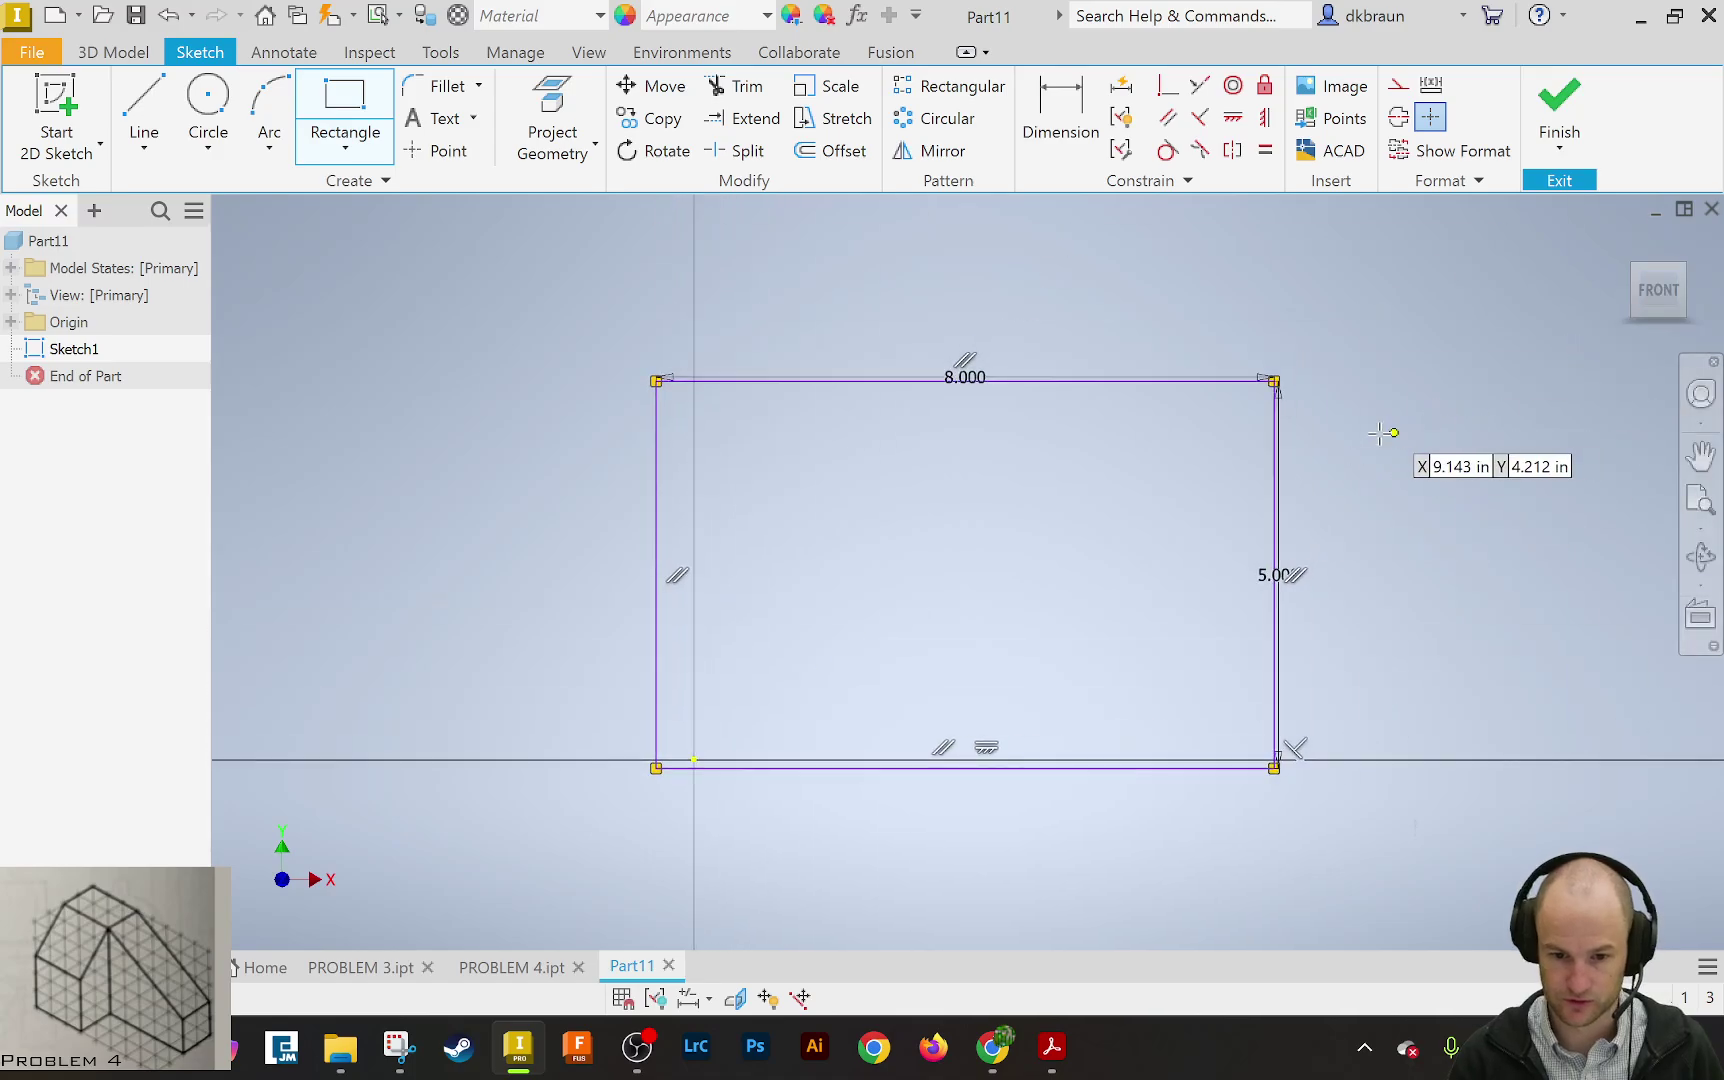
key(Escape)
drag(955, 375, 968, 311)
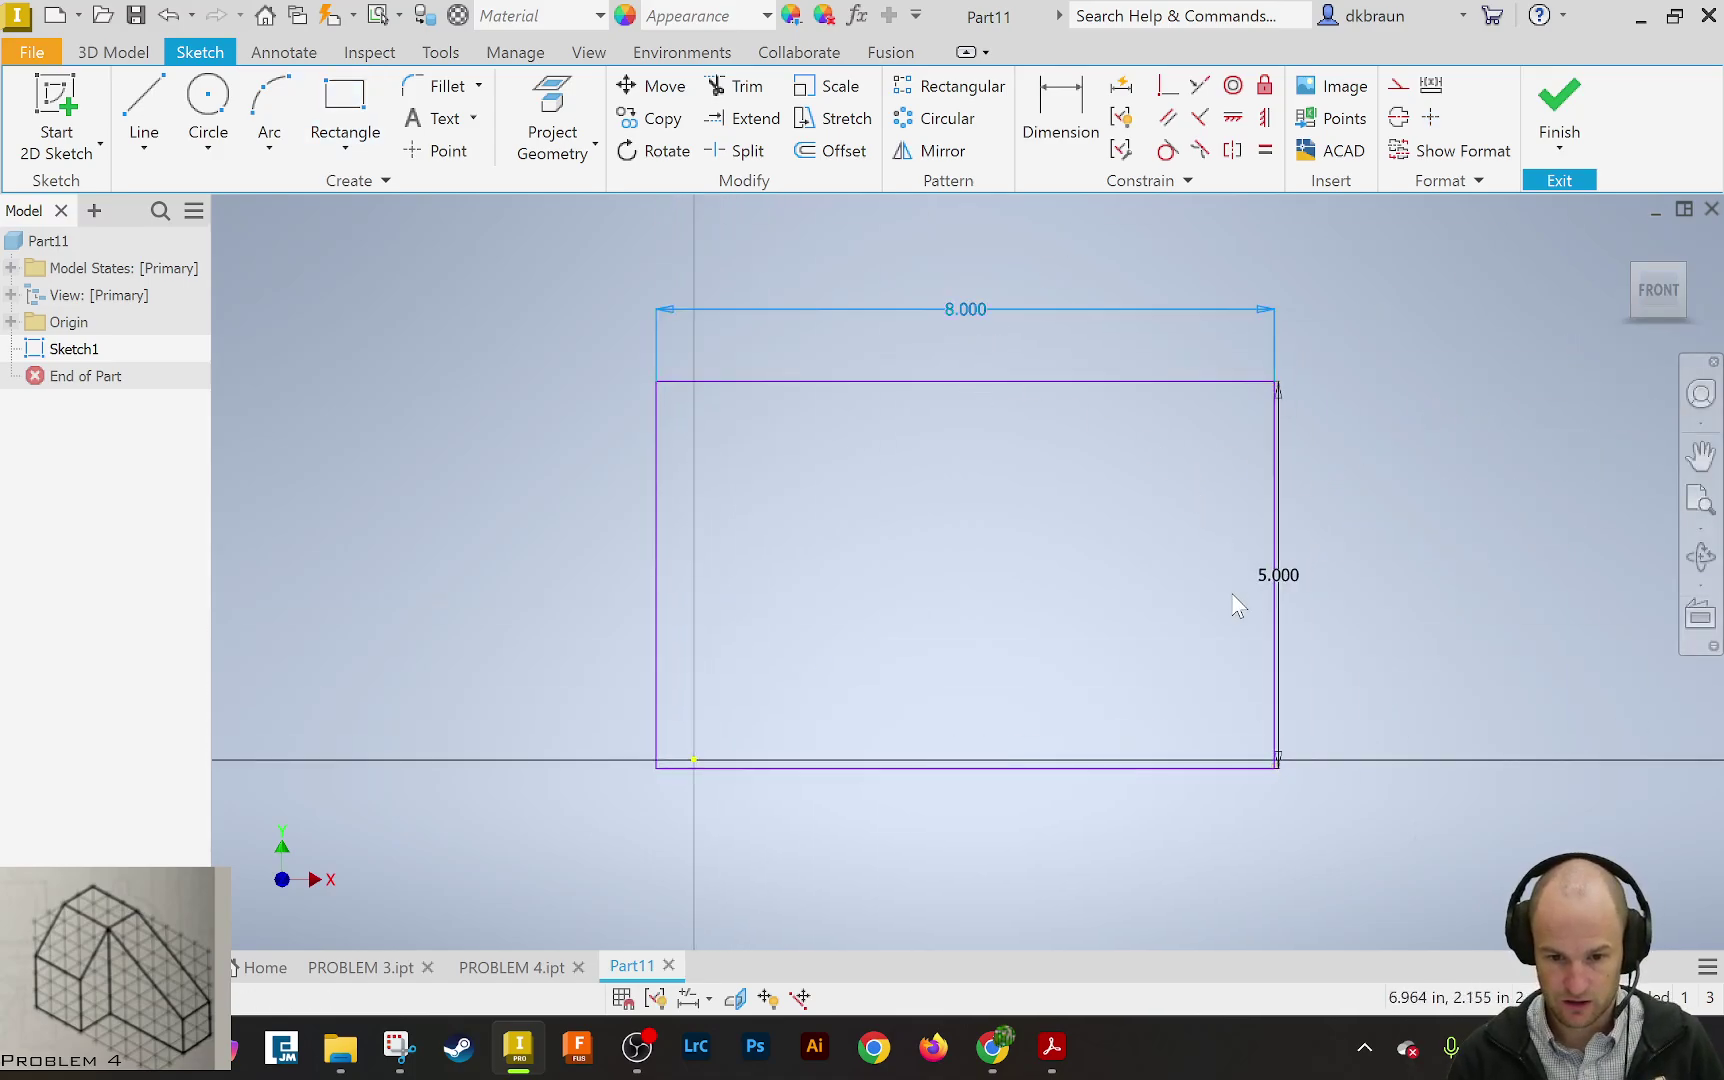
drag(1285, 598, 1400, 603)
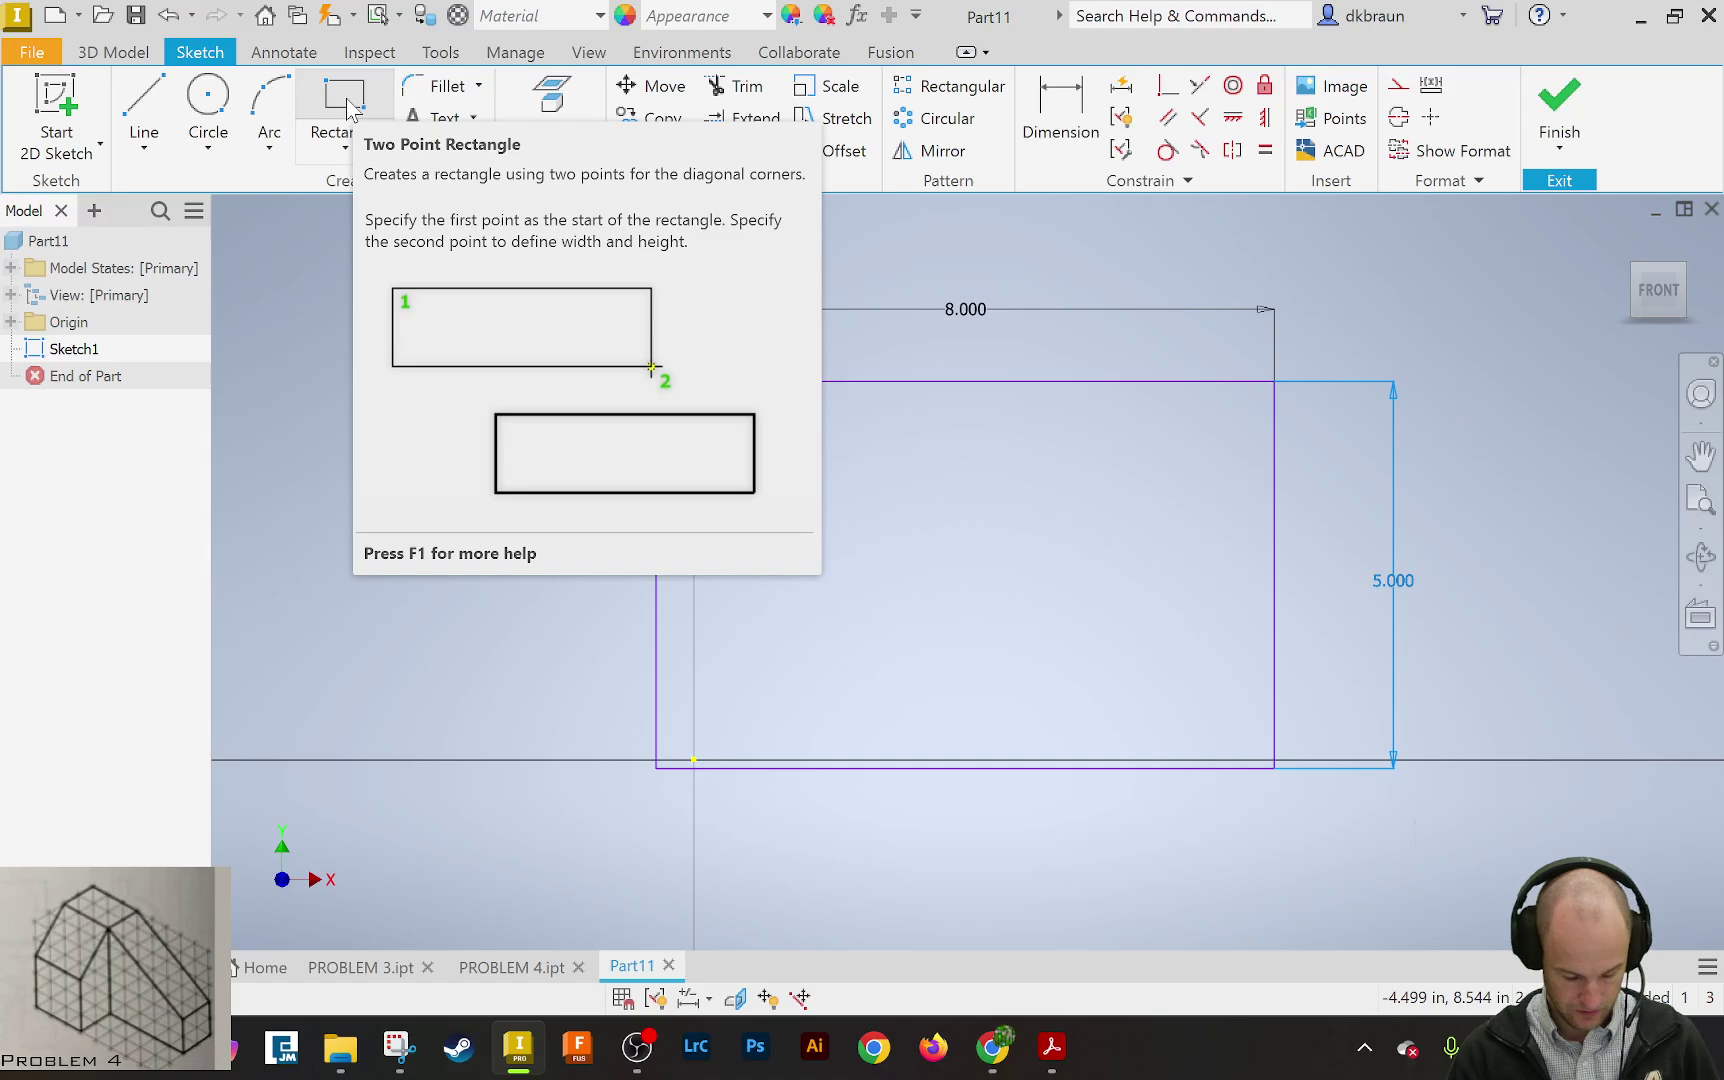
Finish Sketch1 and extrude the 8 × 5 rectangle 4 in to create Extrusion1
click(1558, 100)
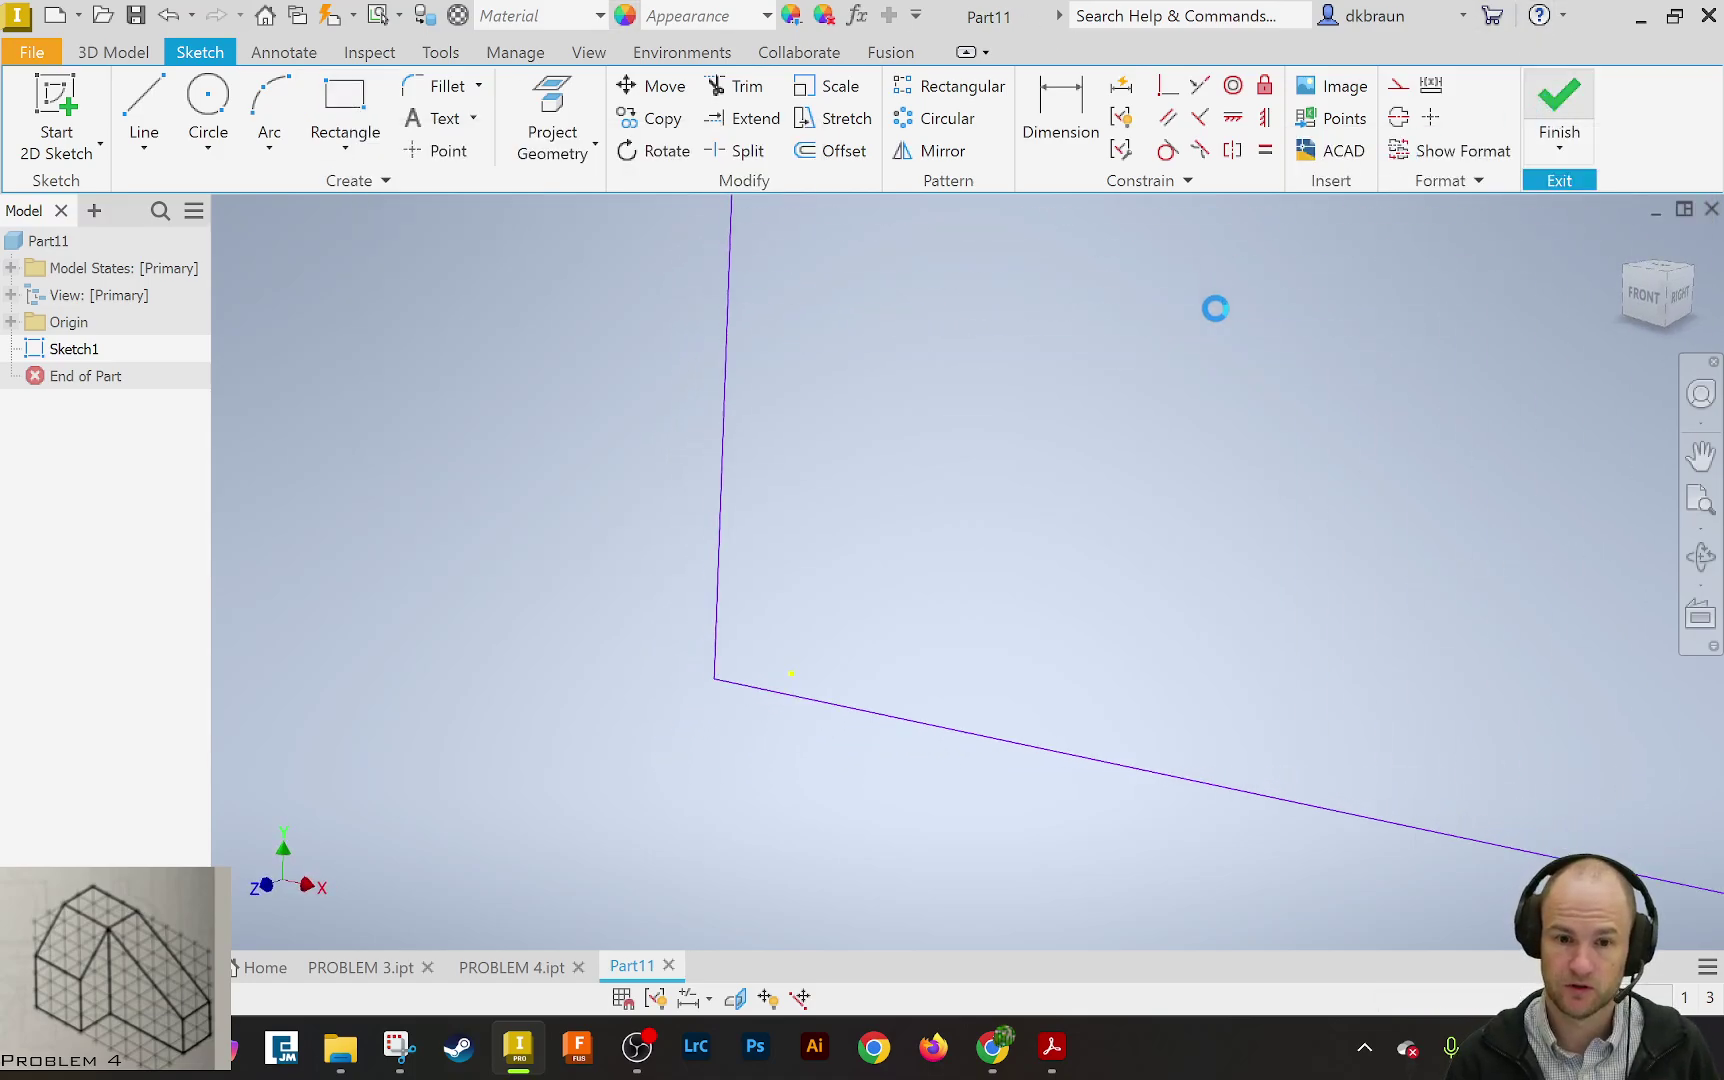
click(1612, 263)
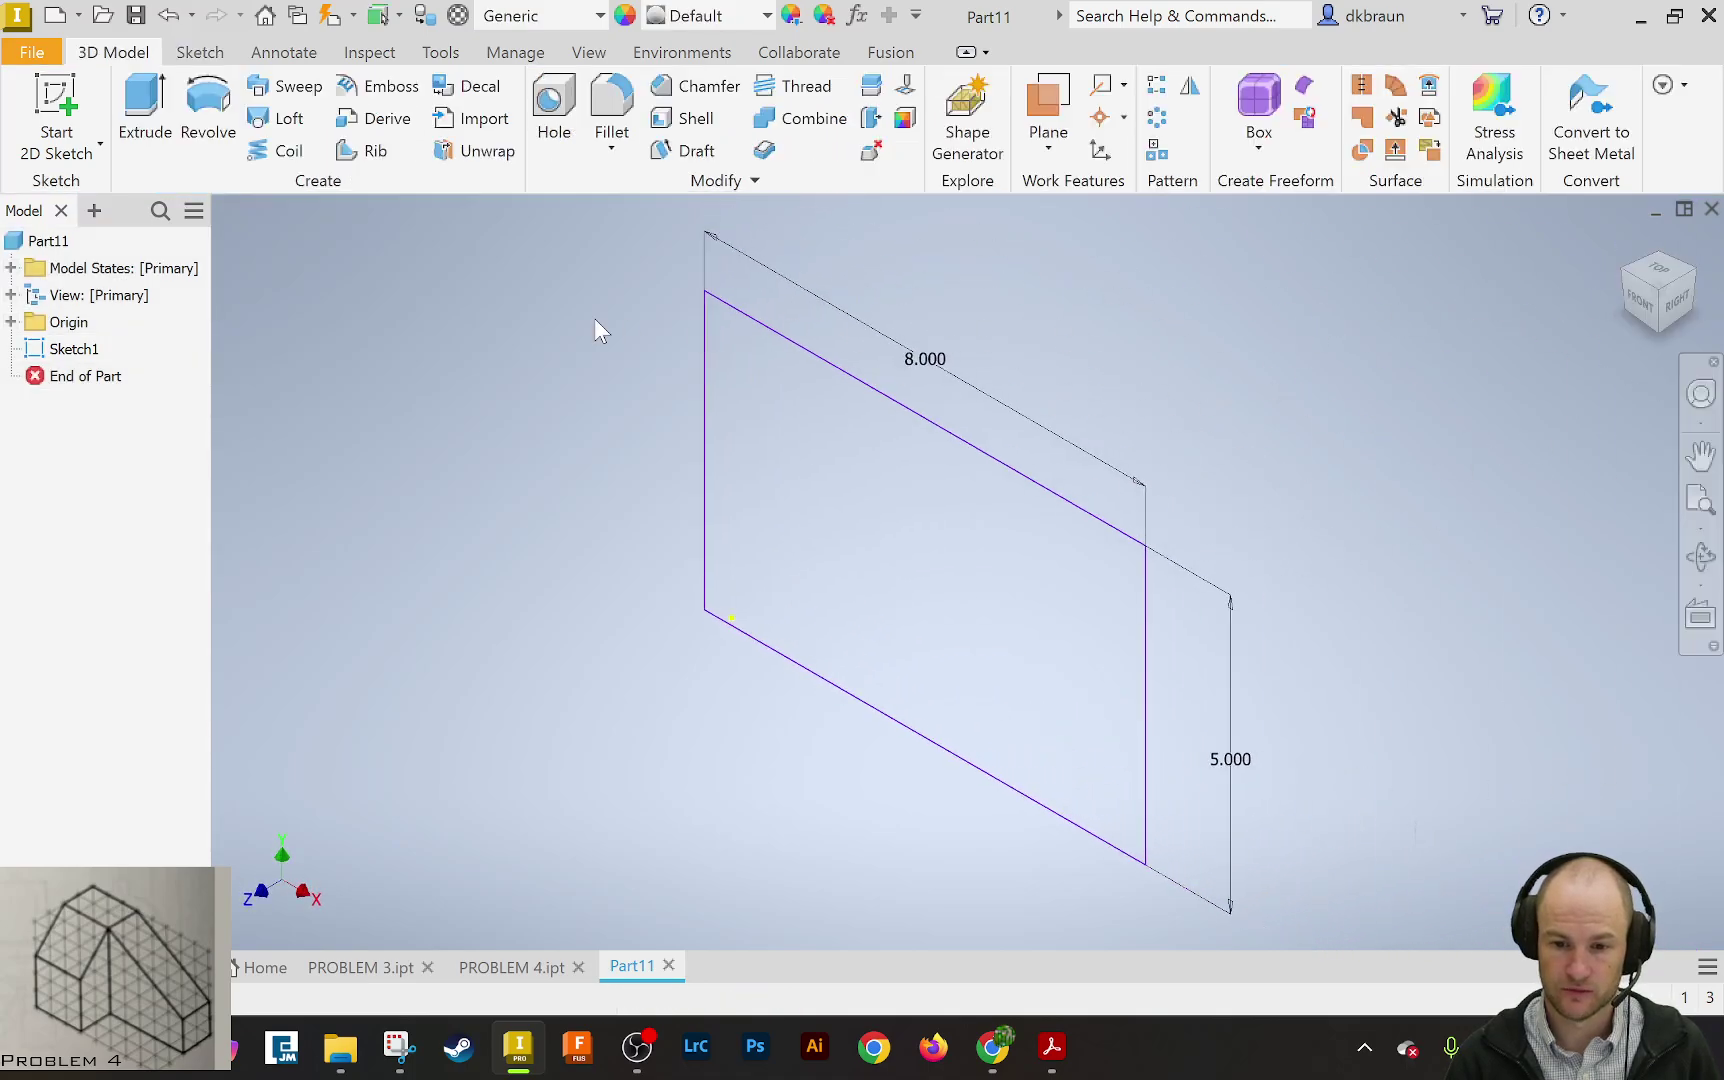
click(145, 105)
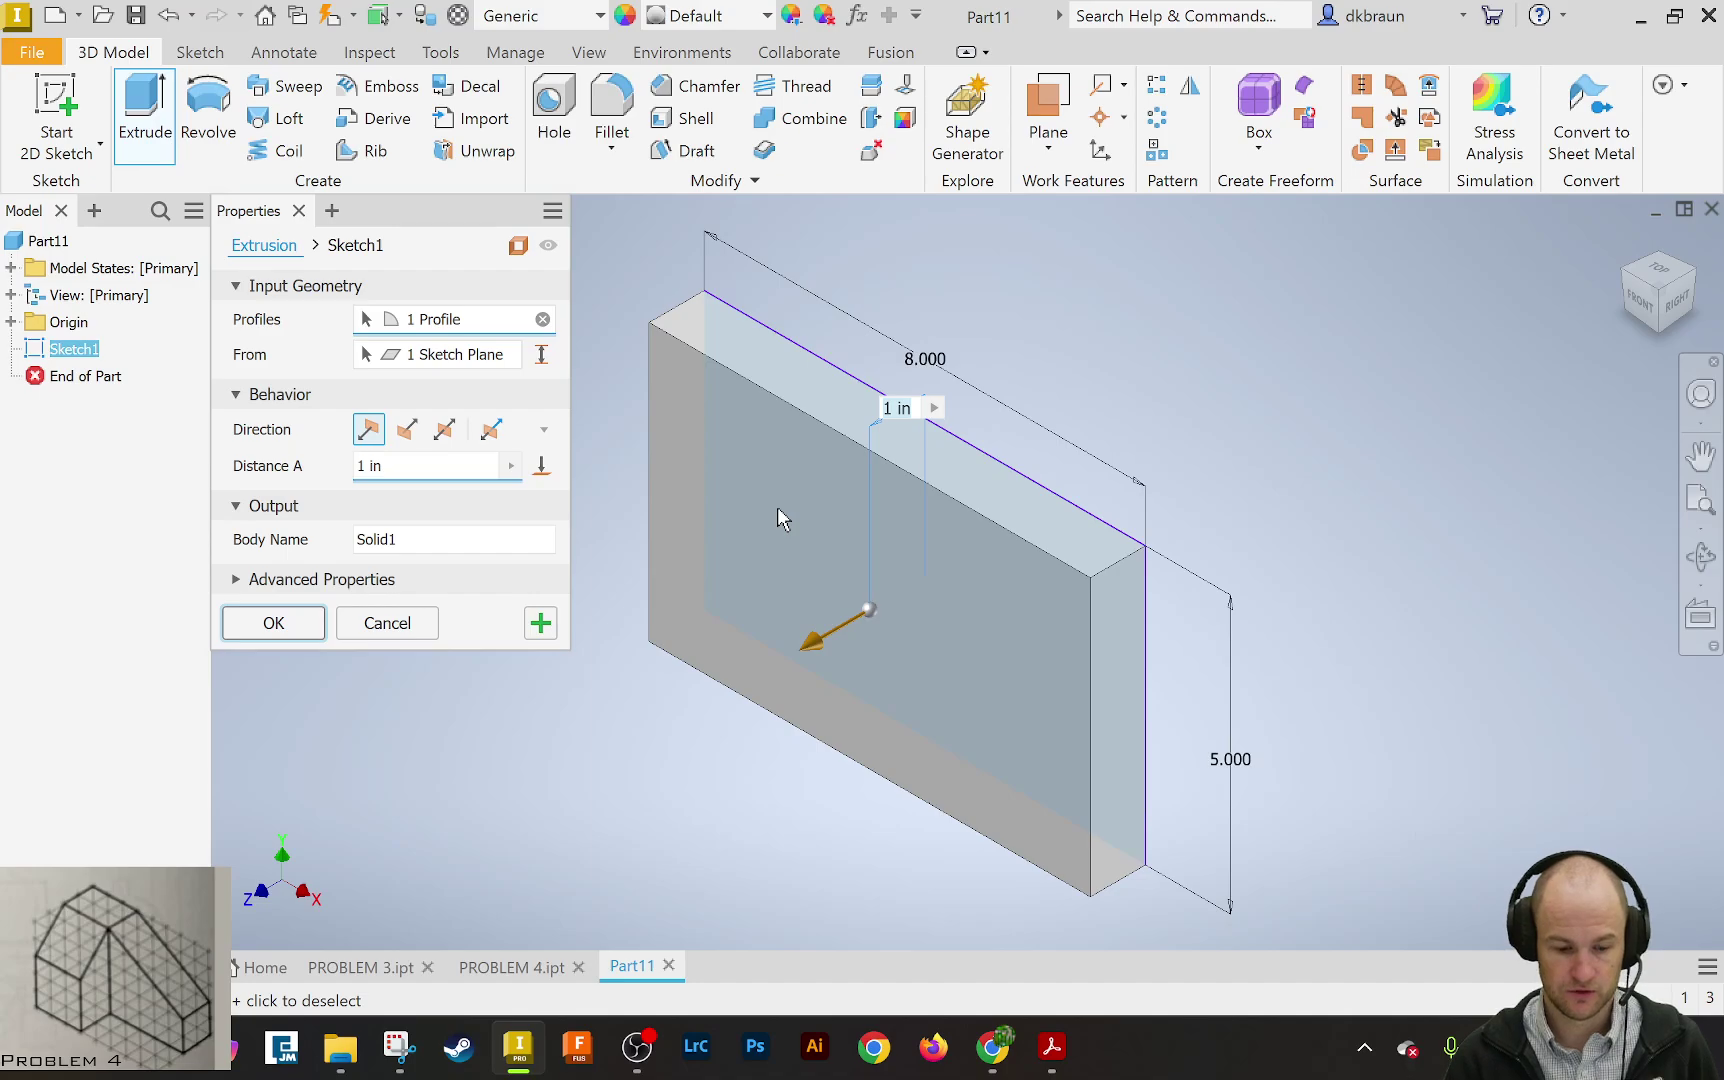
text(4)
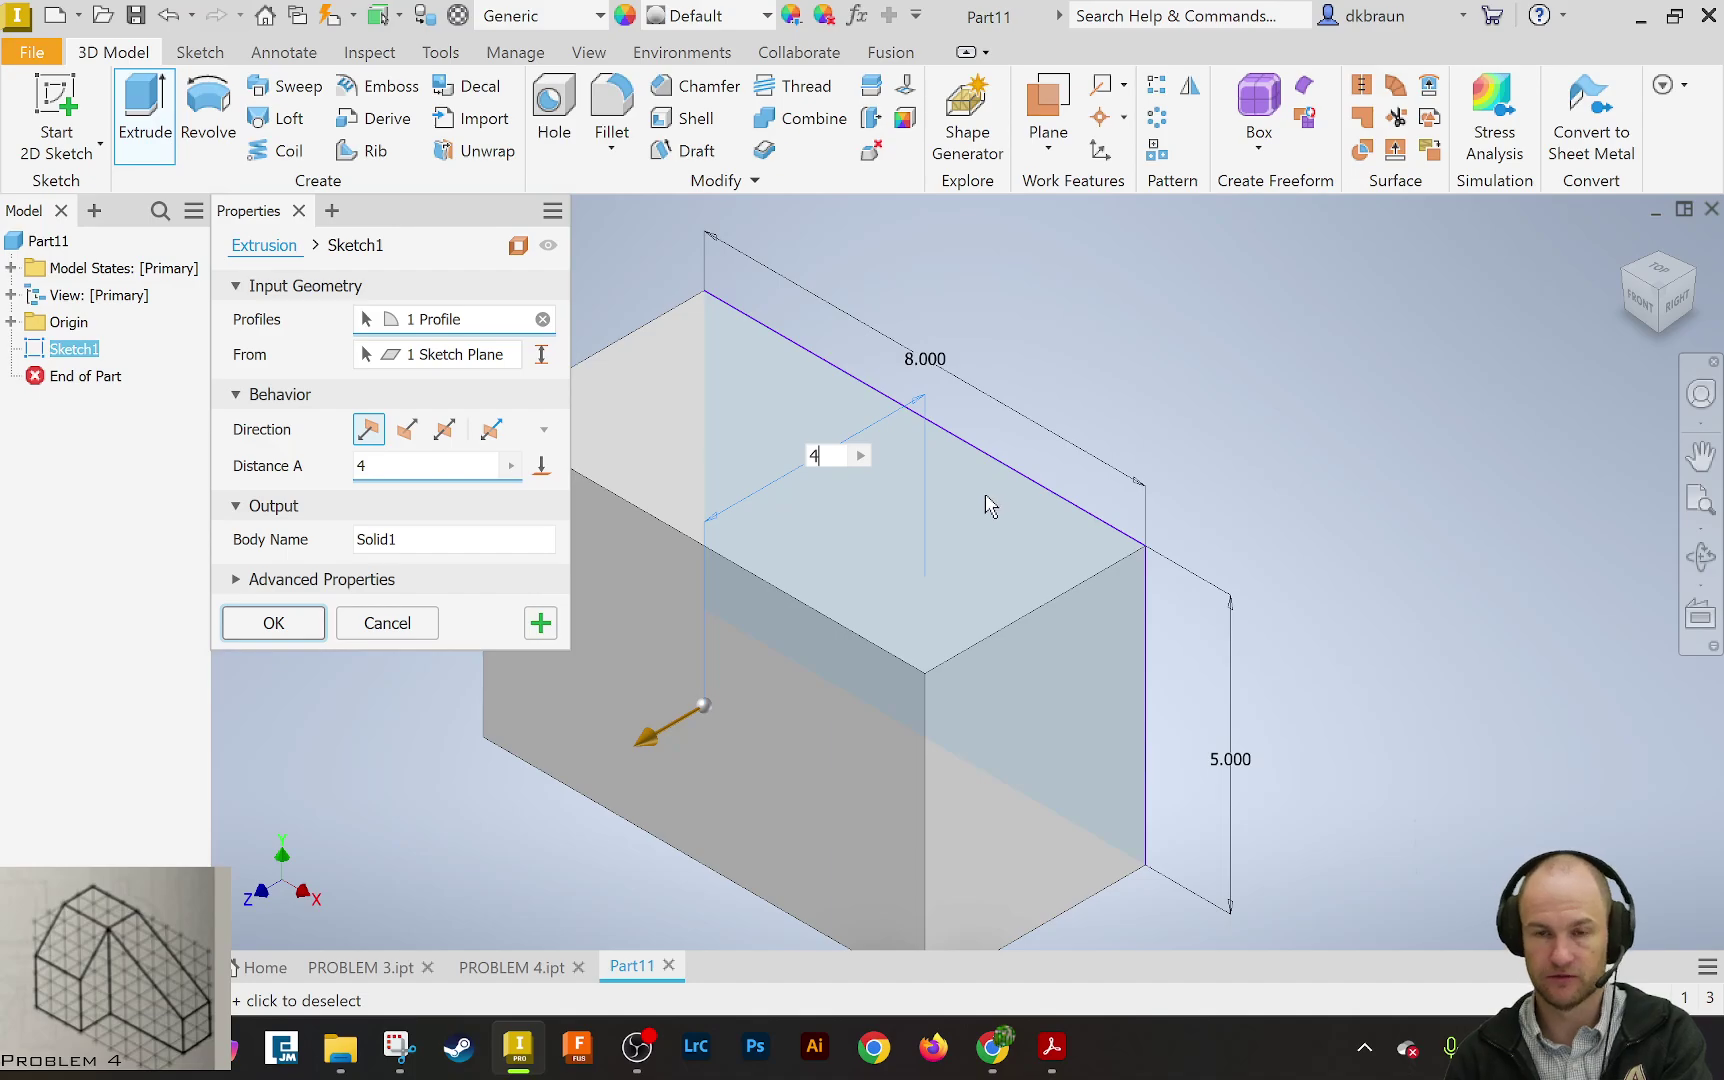
key(Return)
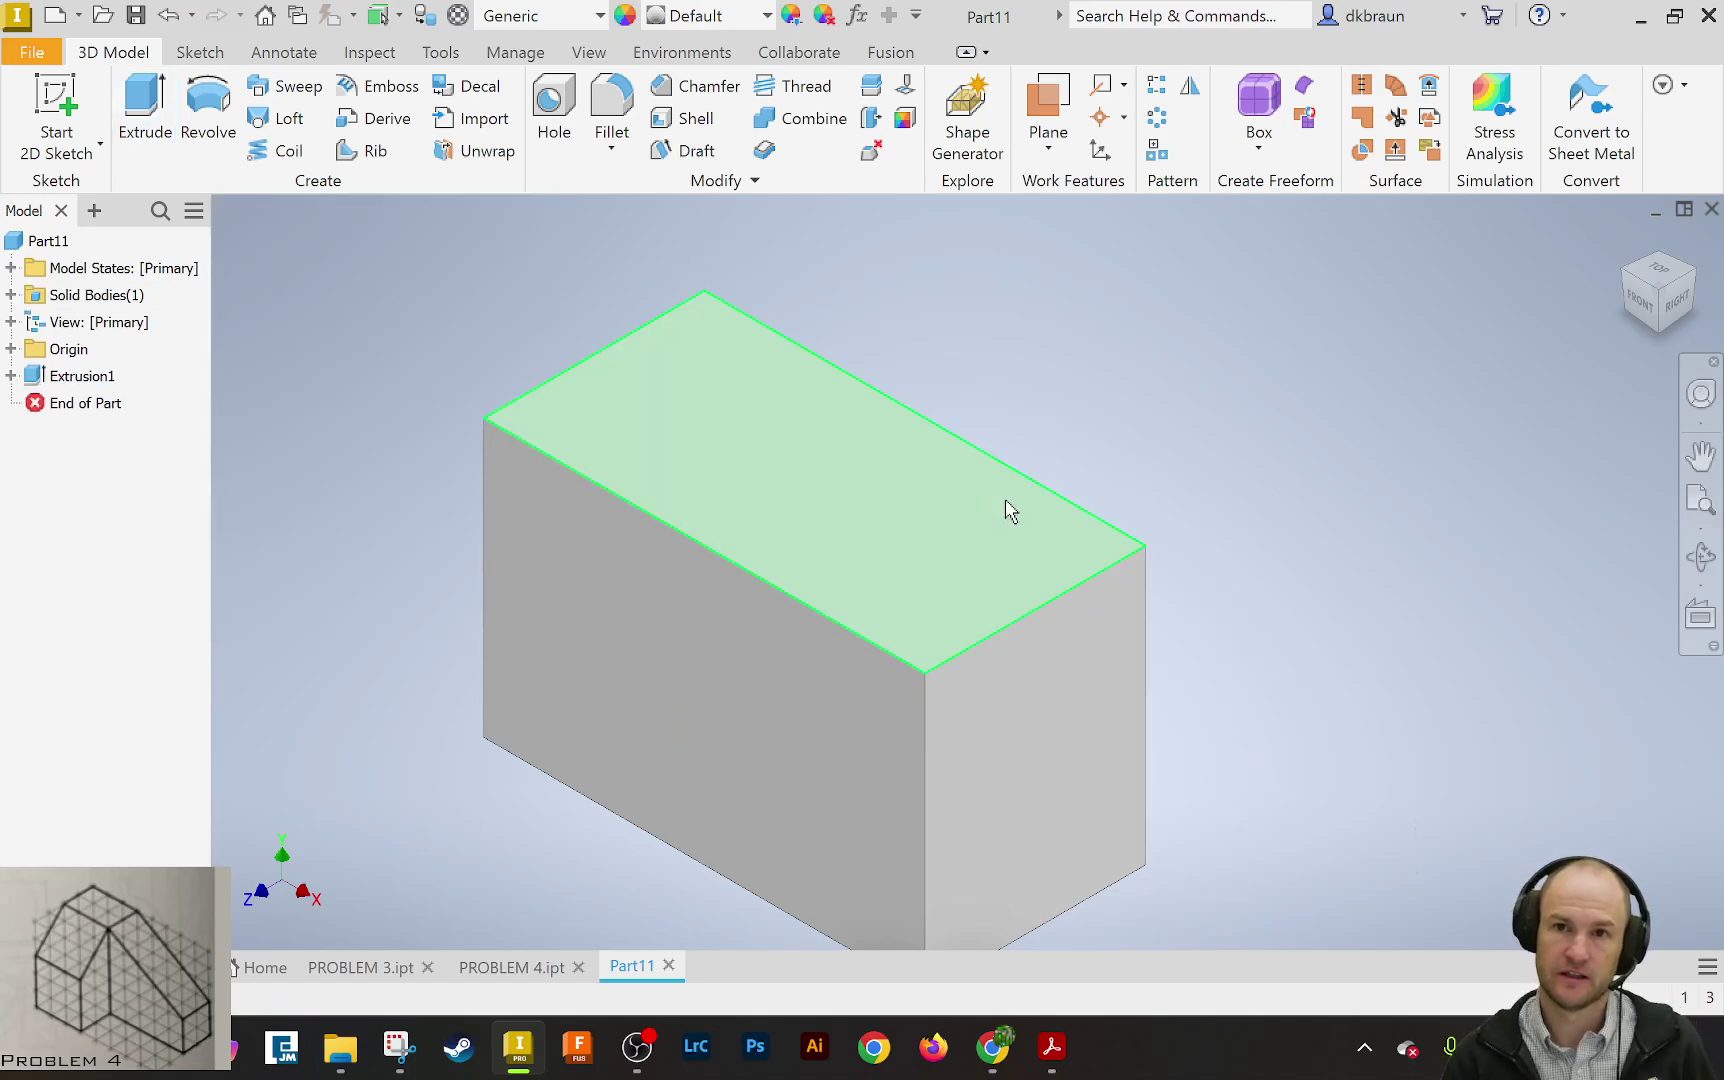
Recentre the view and start Sketch2 on the block's right end face
middle_drag(1301, 545, 1359, 513)
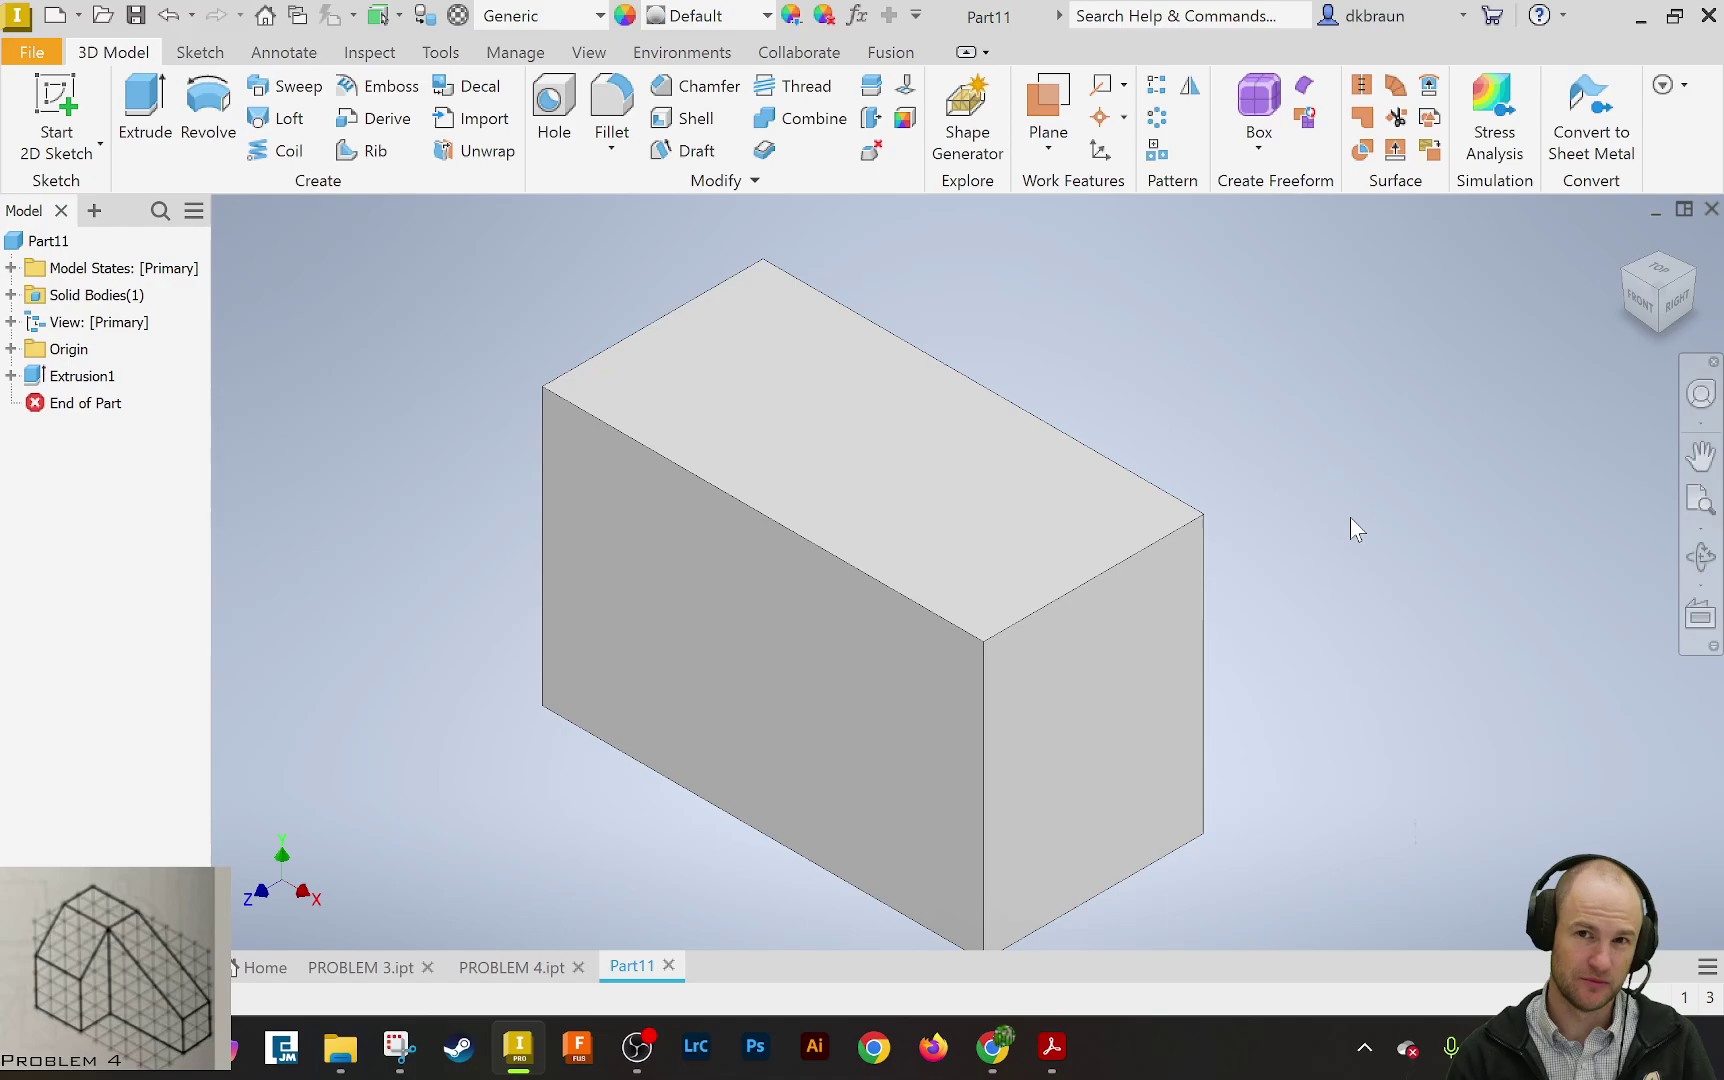
middle_drag(1350, 518, 1404, 490)
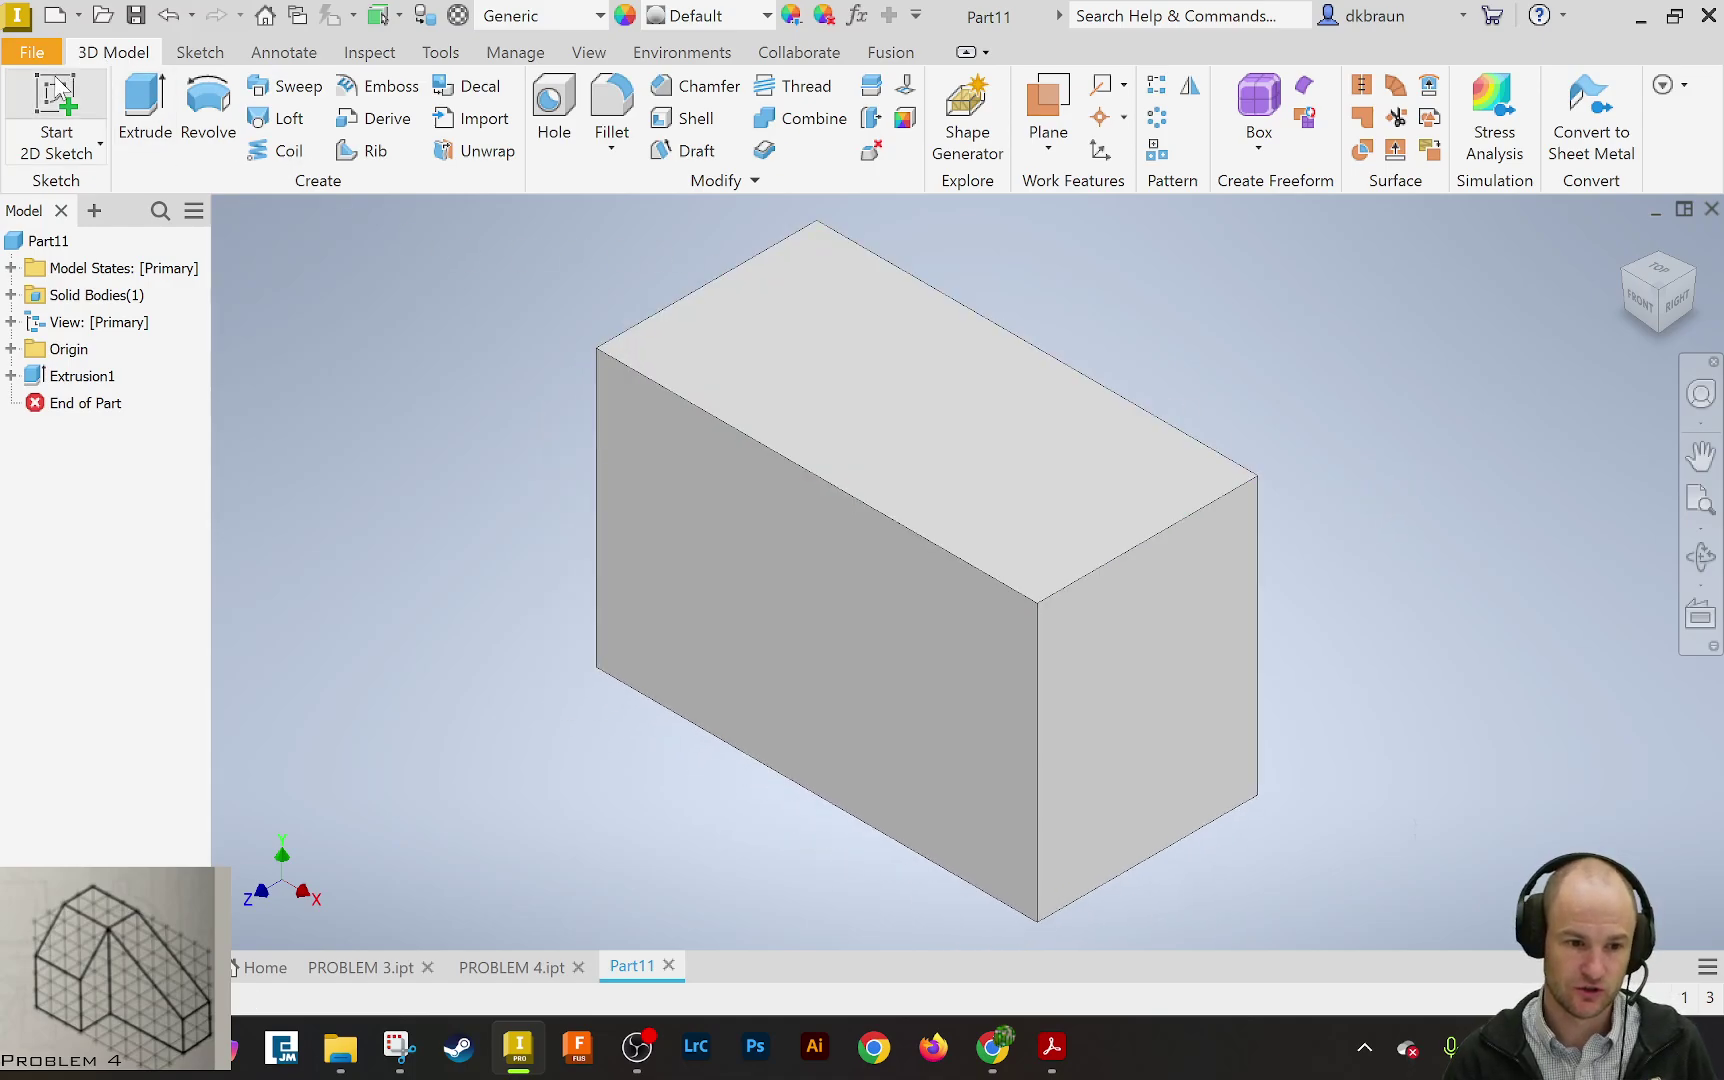
click(56, 105)
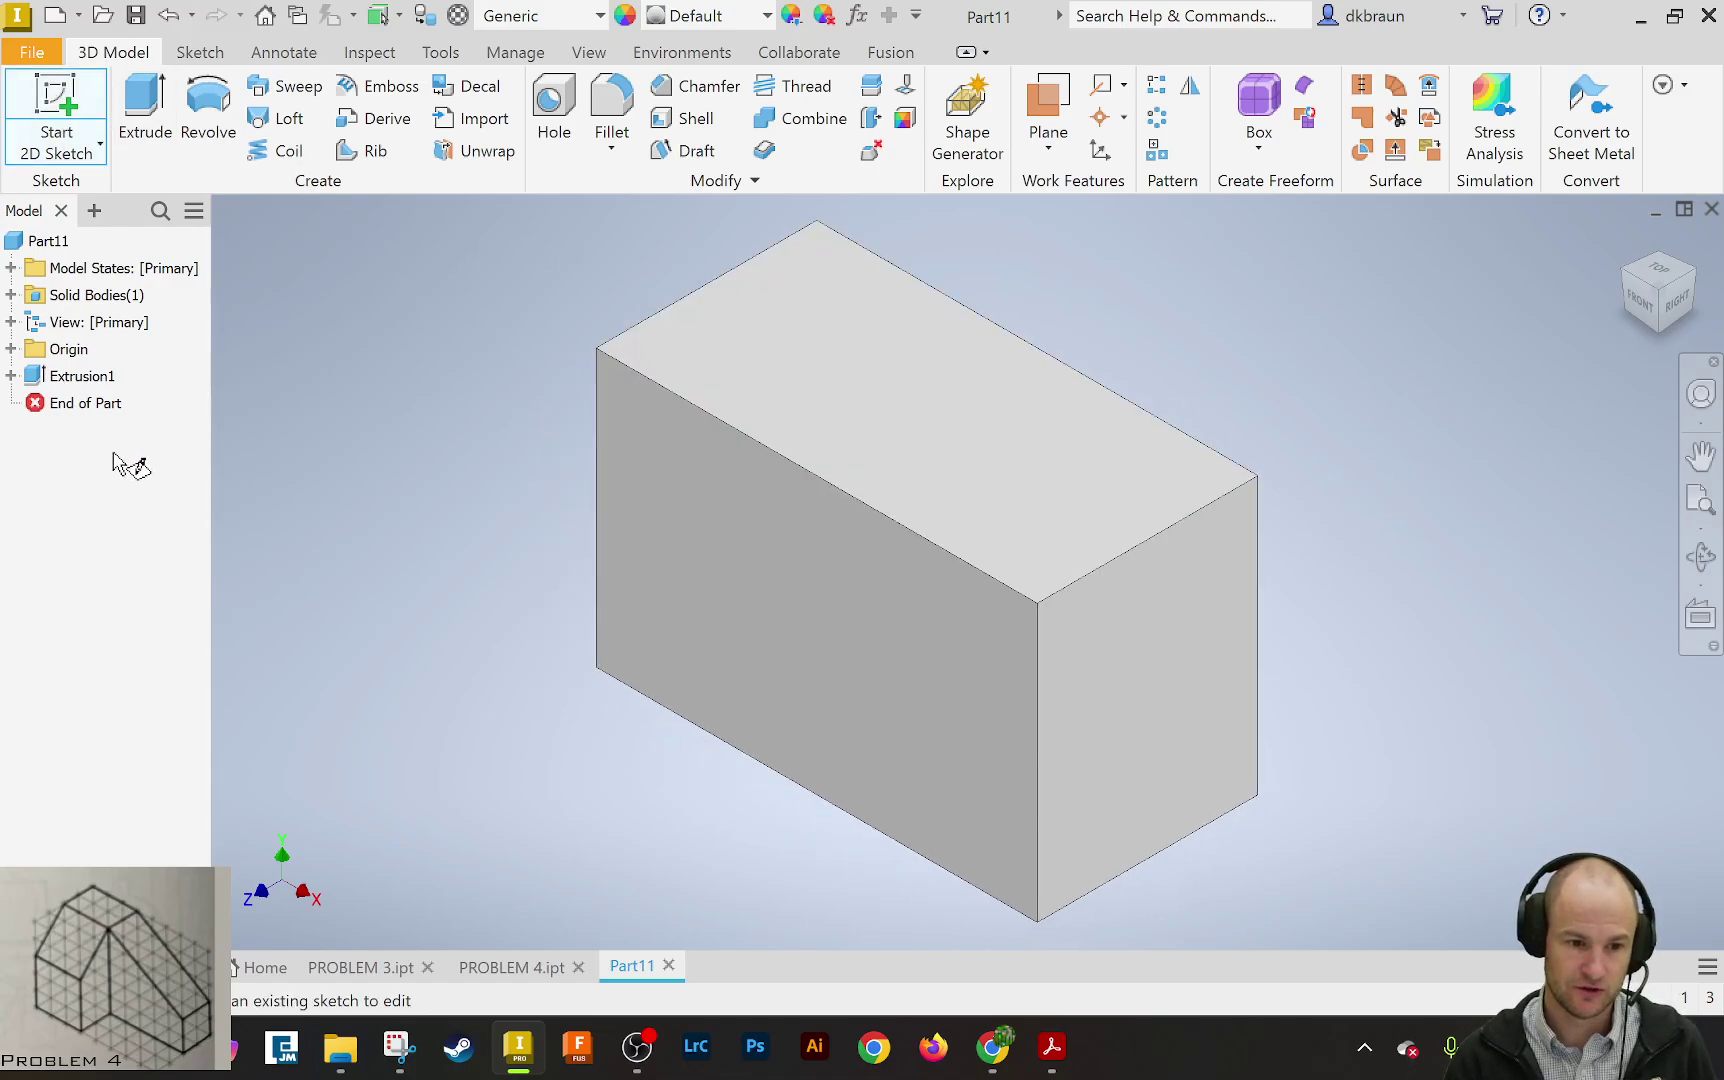
click(1167, 705)
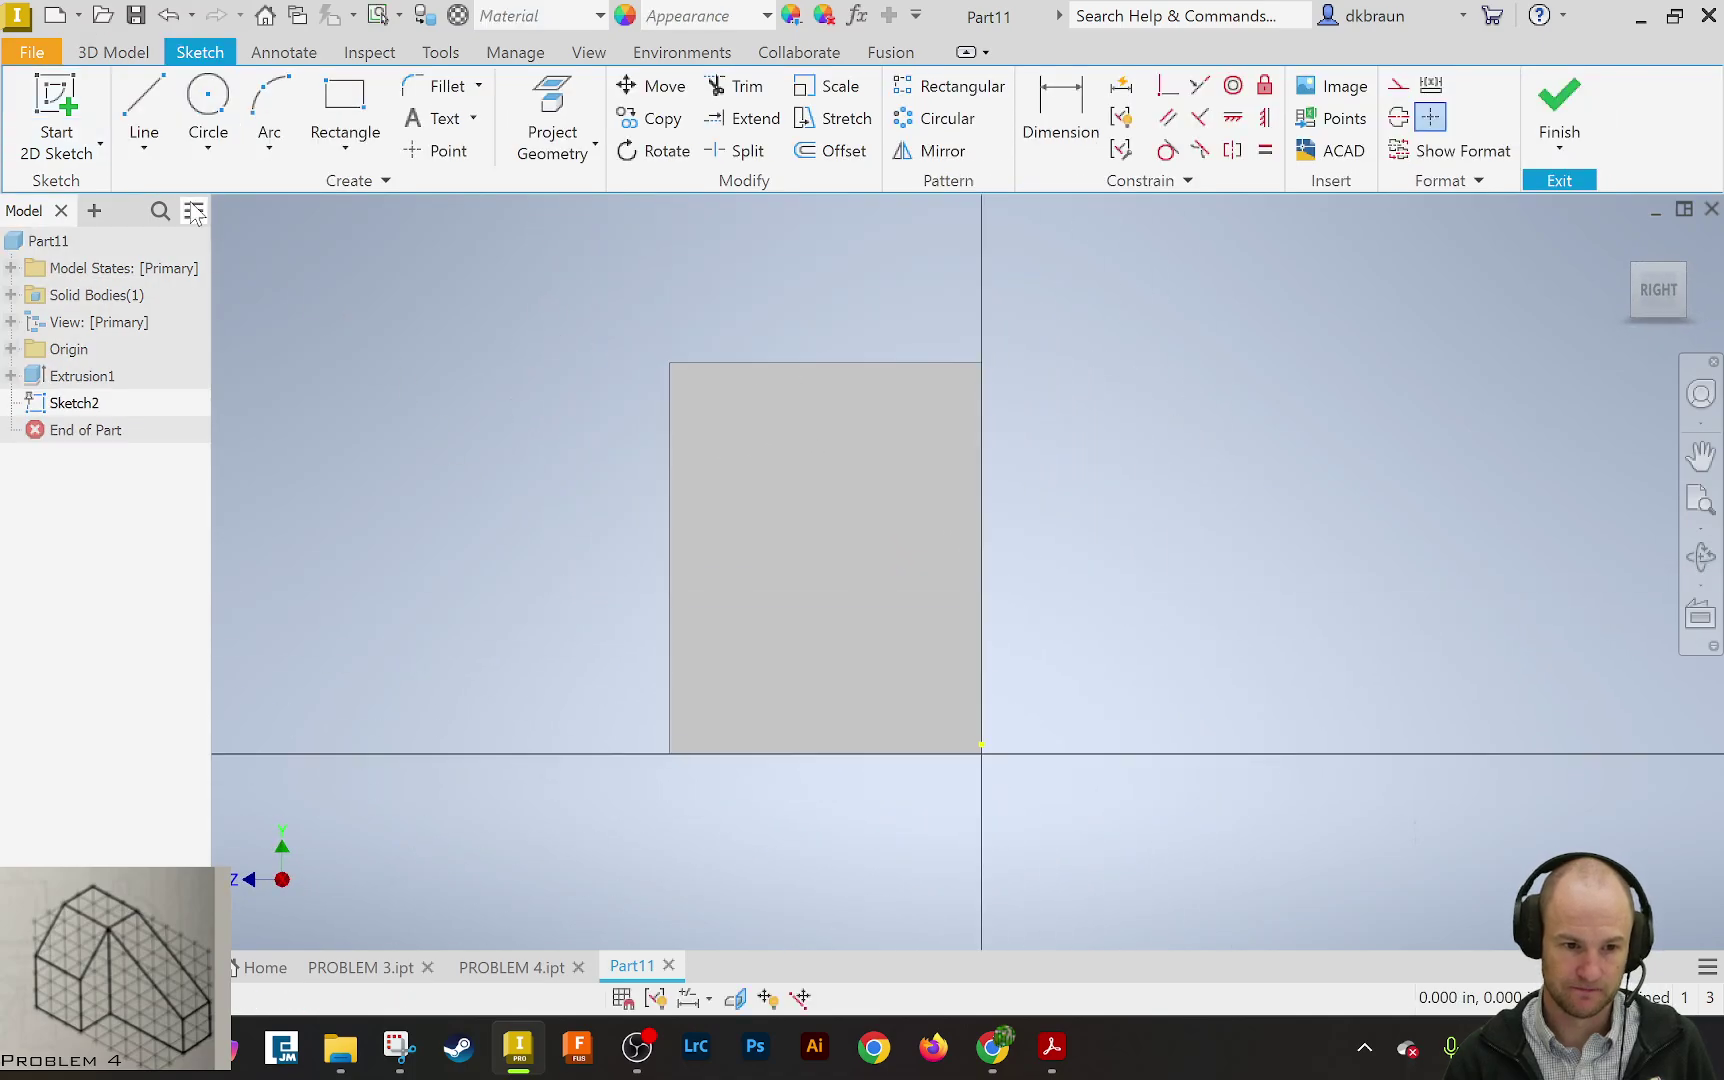
Draw a diagonal line from the top edge down to the left edge of the end face
click(144, 110)
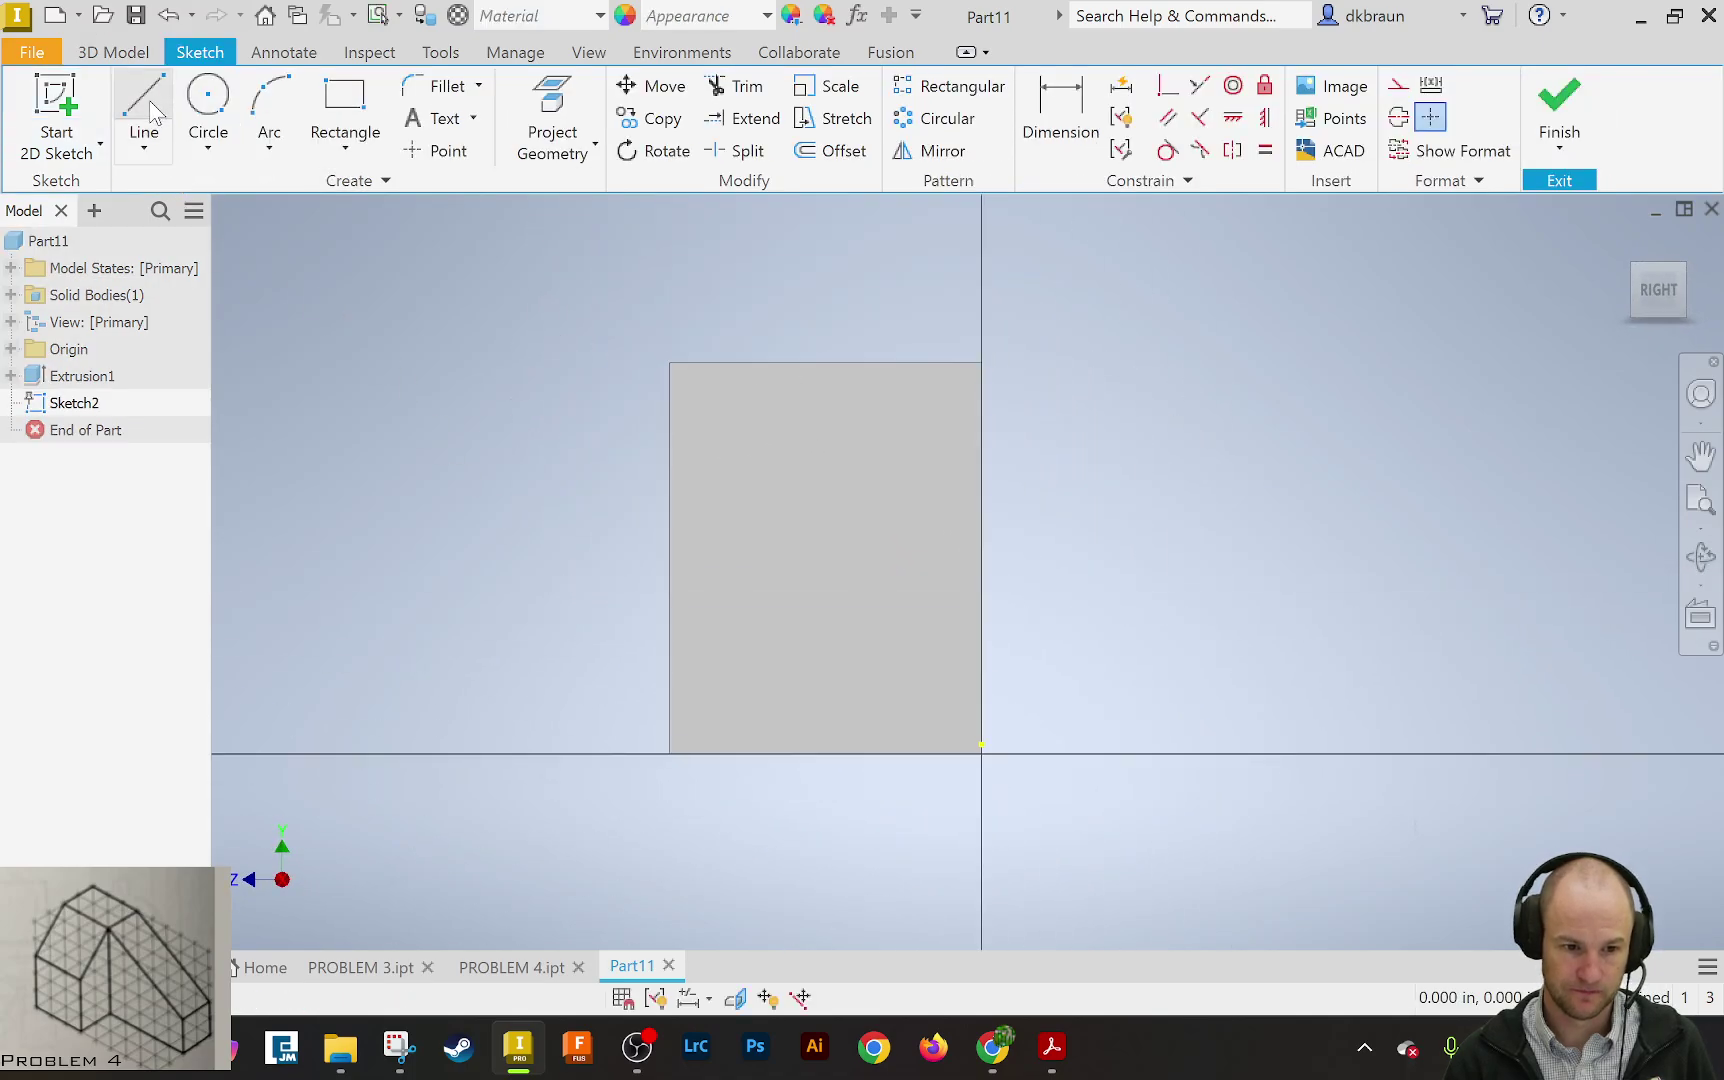
click(856, 363)
click(671, 553)
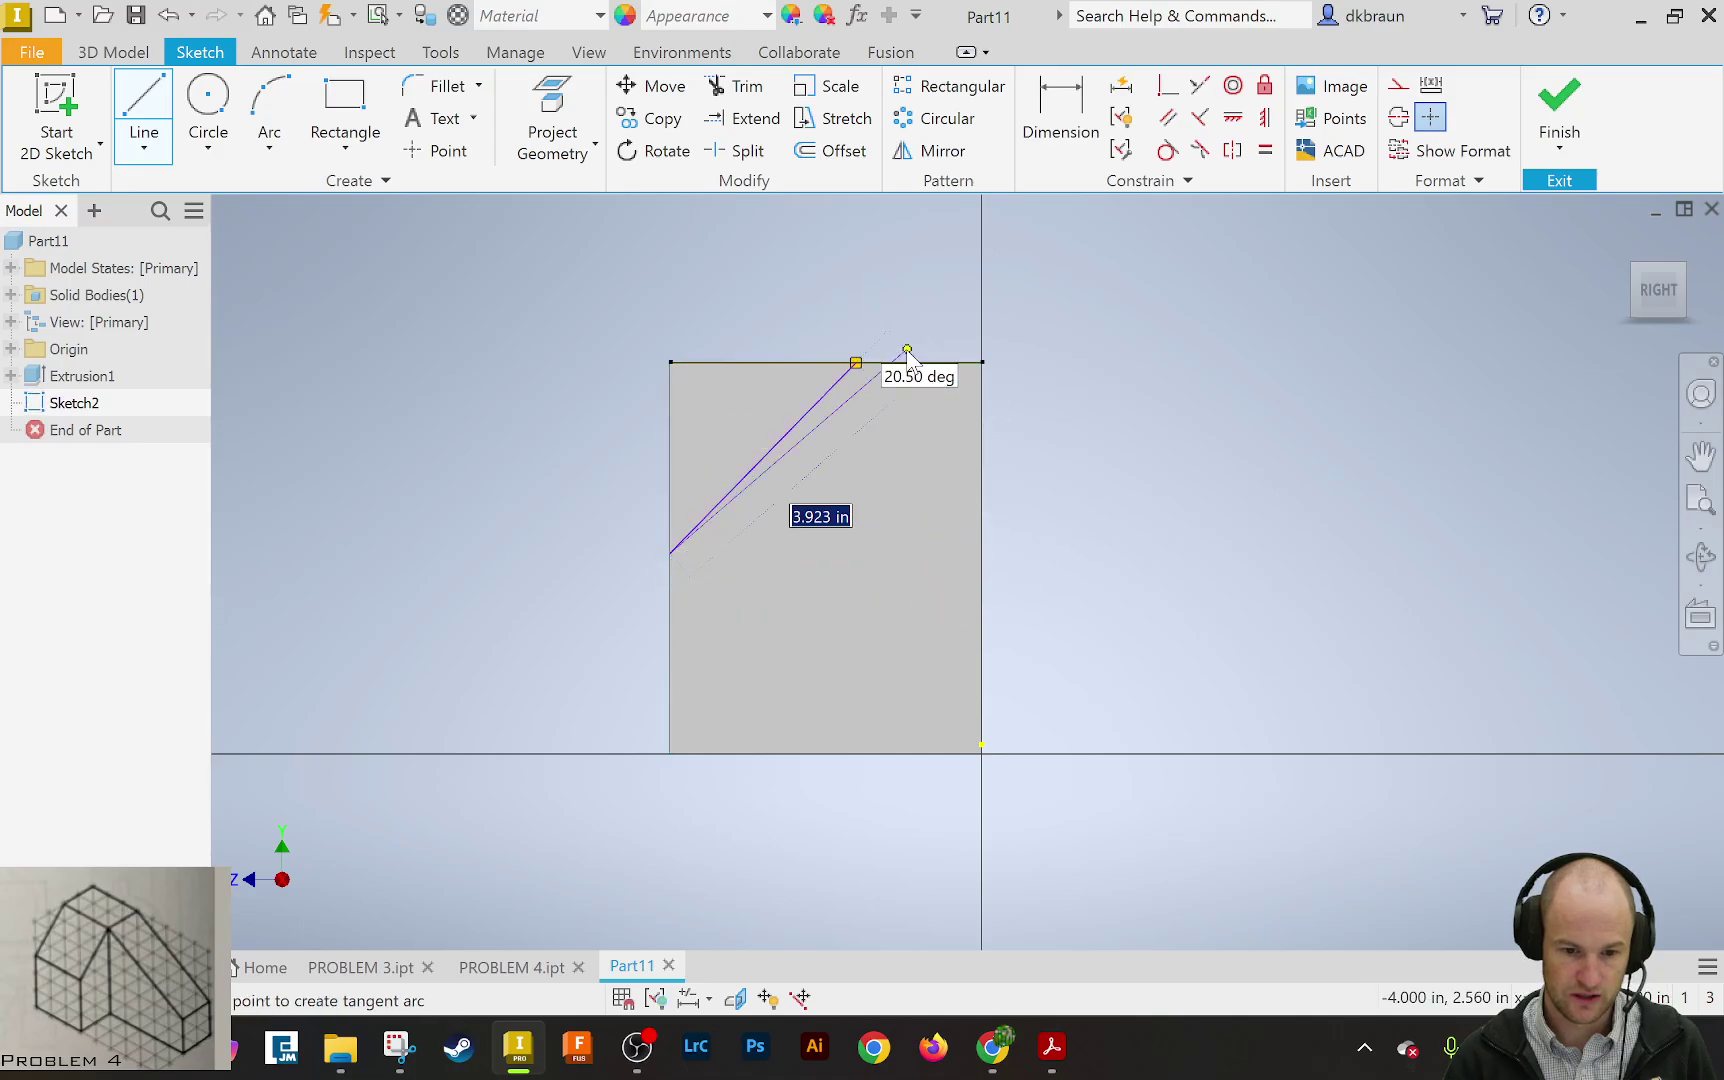
Dimension the diagonal's vertical and horizontal legs to 3 in each
click(1060, 115)
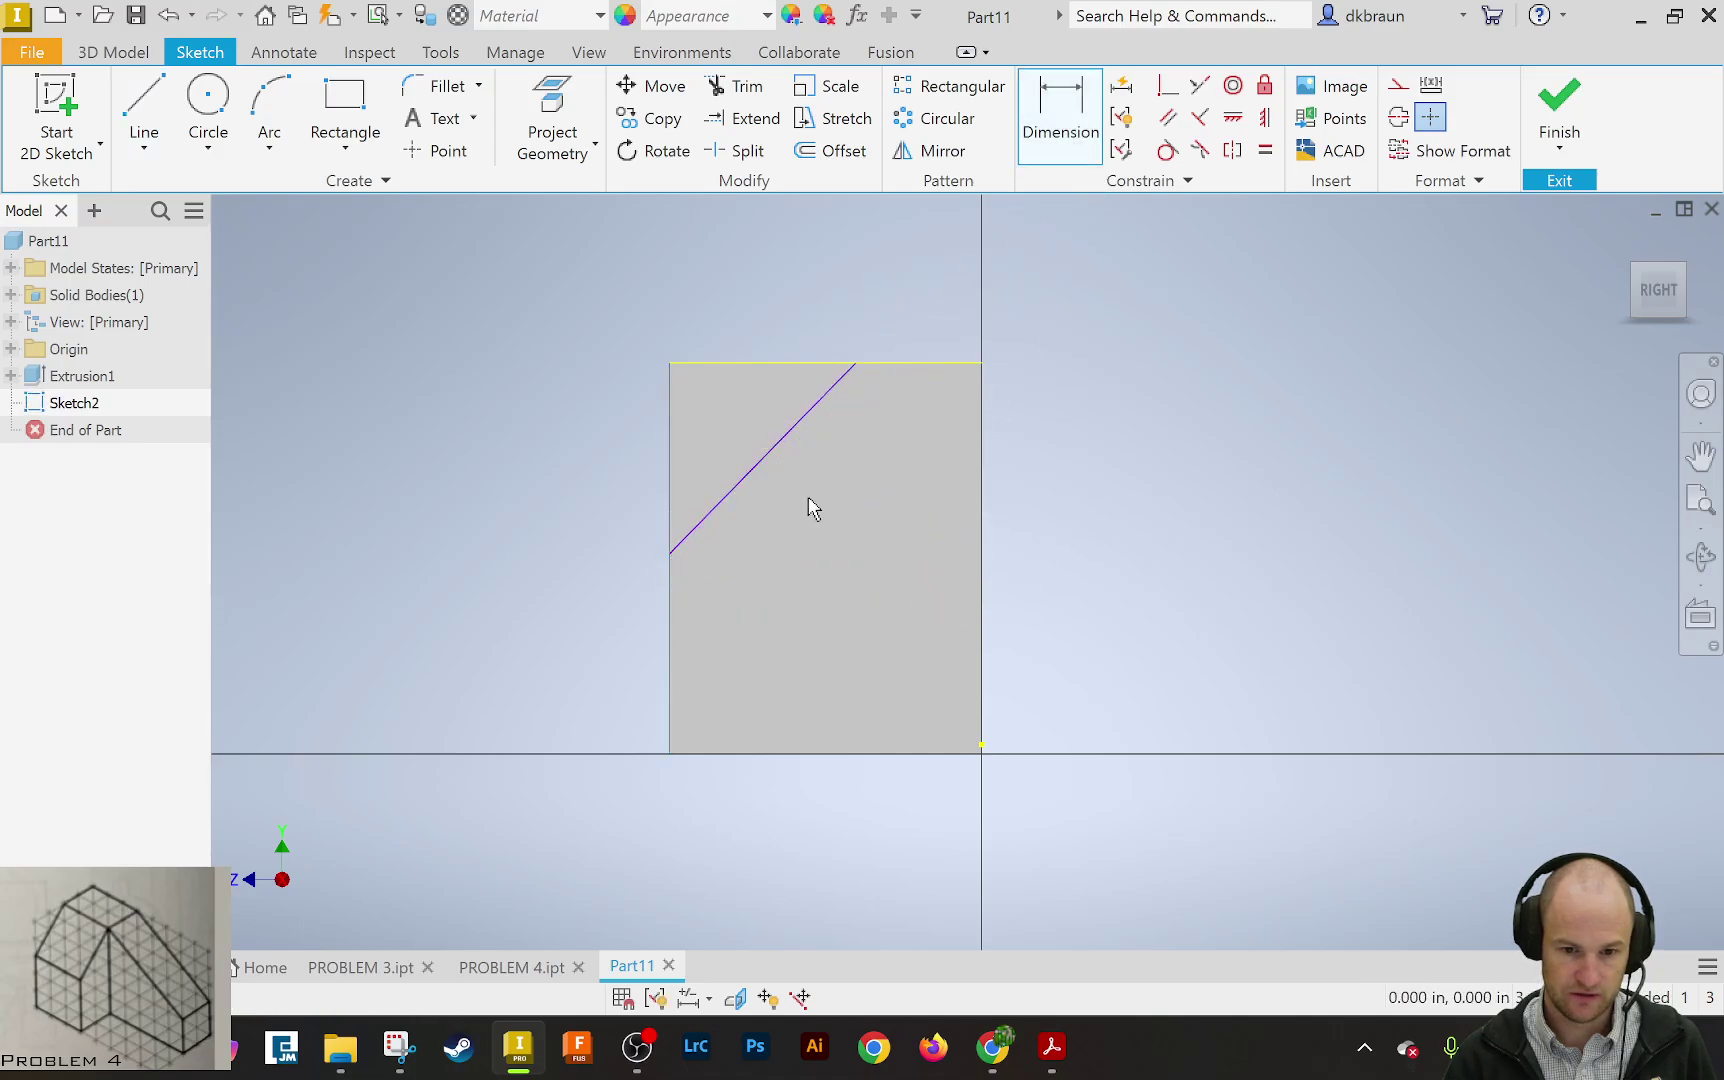
click(671, 553)
click(671, 364)
click(578, 412)
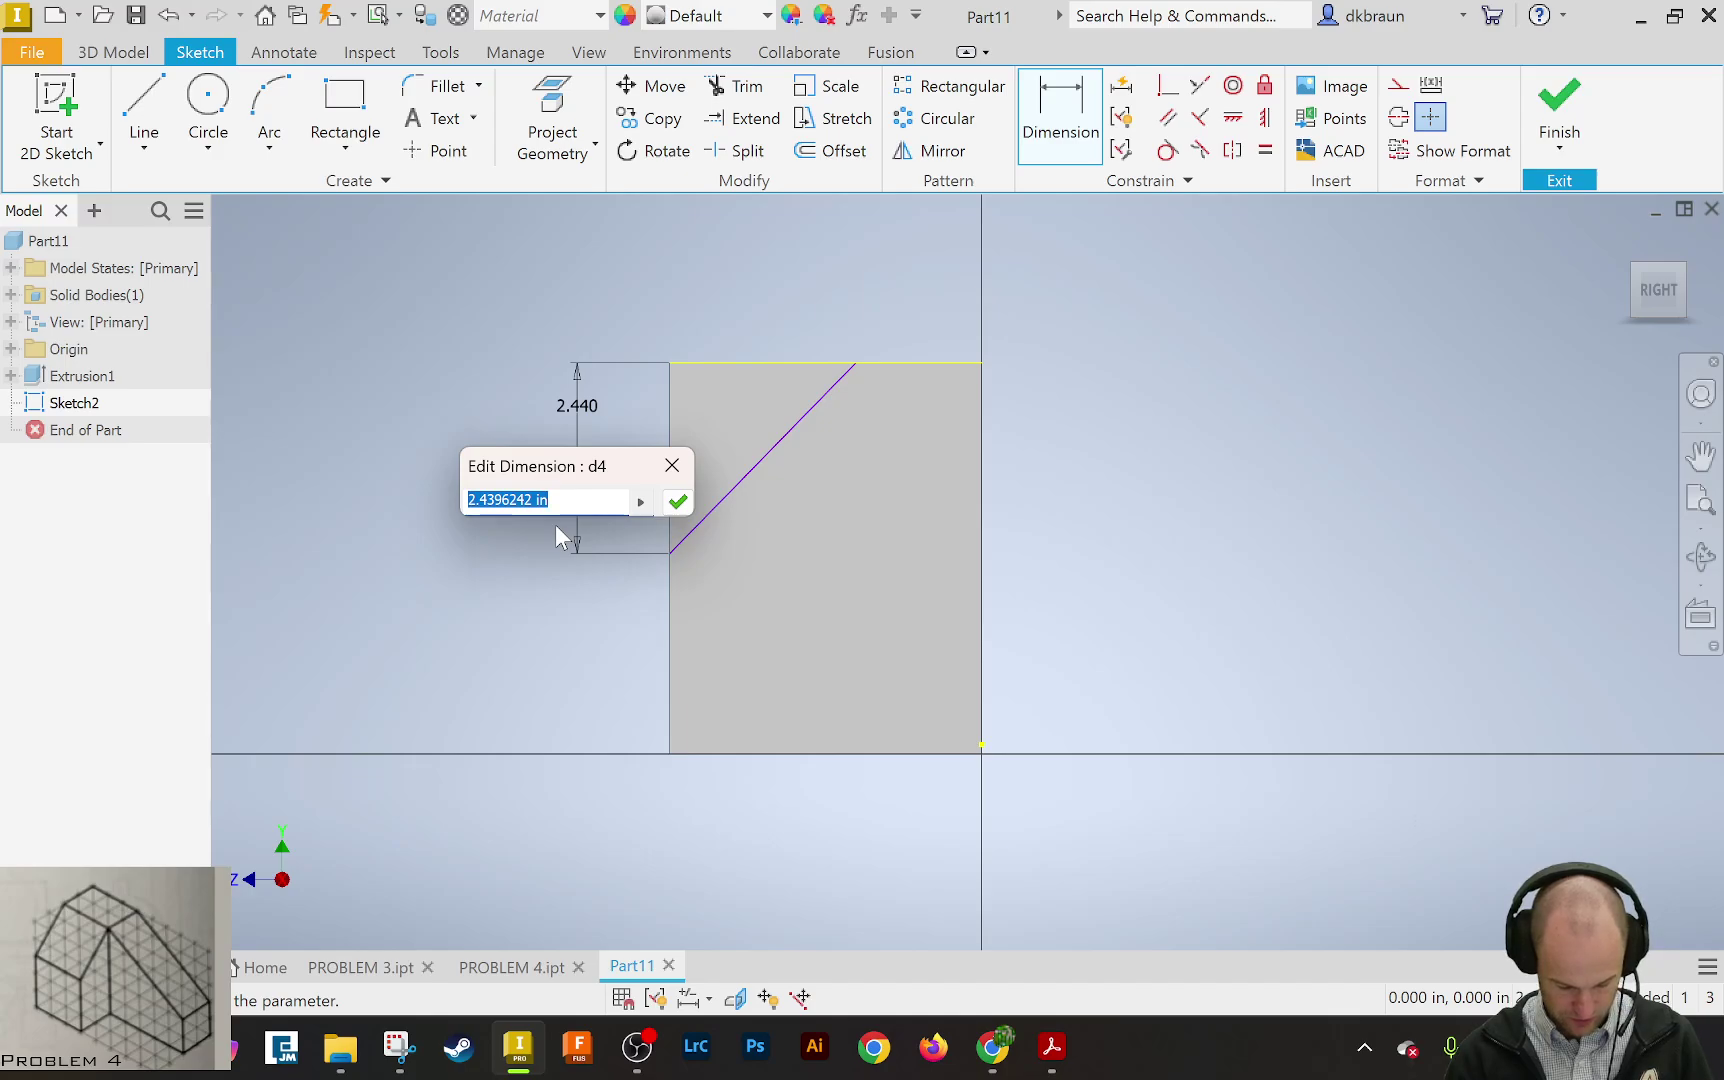
text(3)
key(Return)
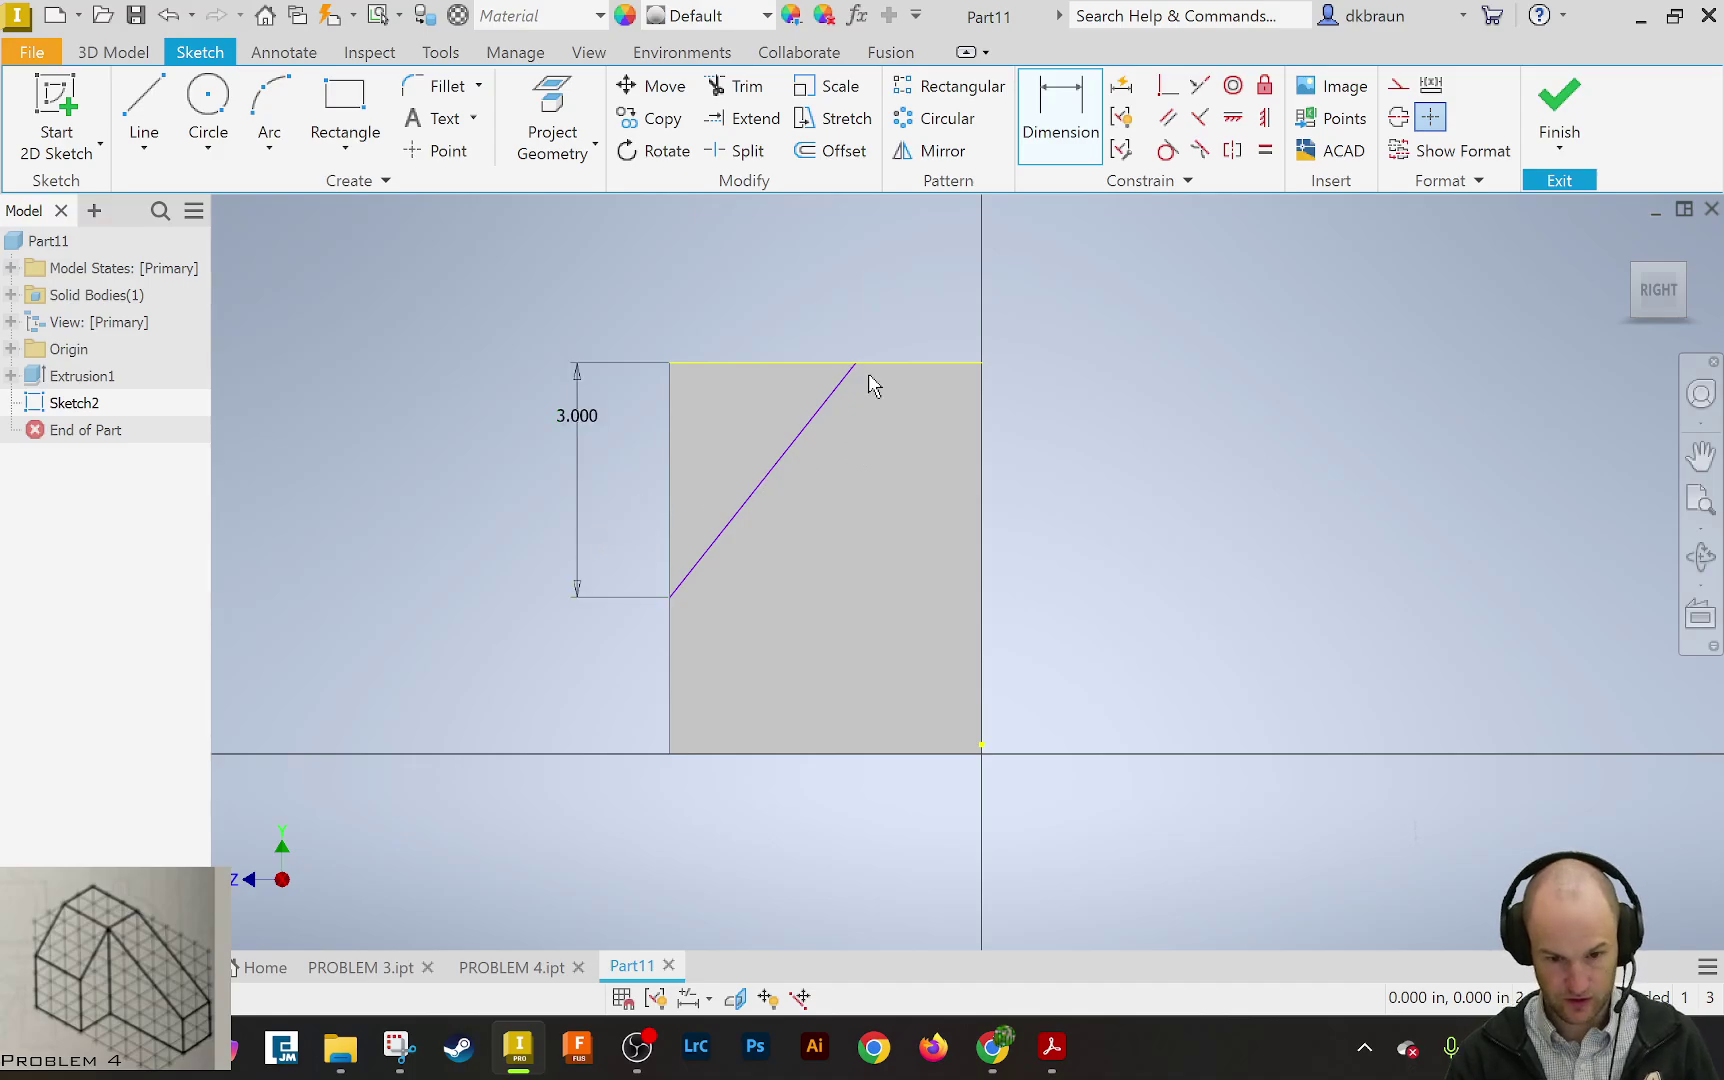
click(673, 364)
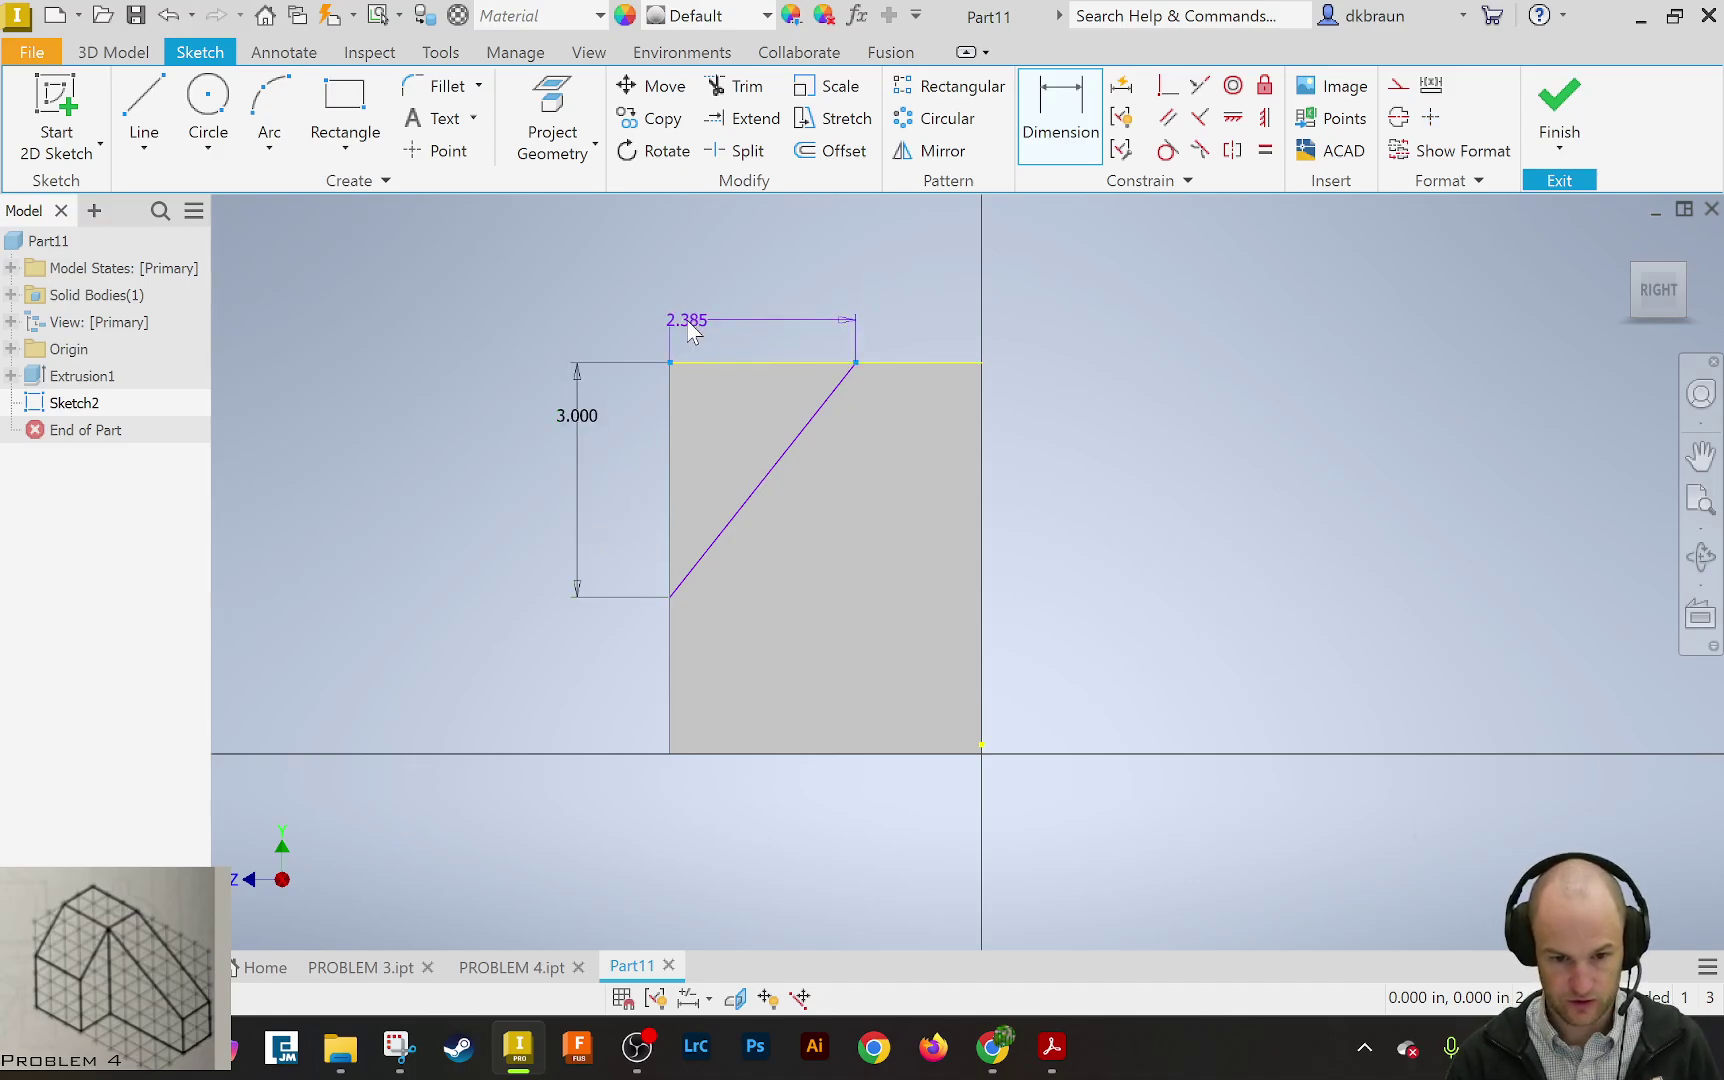
click(691, 324)
text(3)
key(Return)
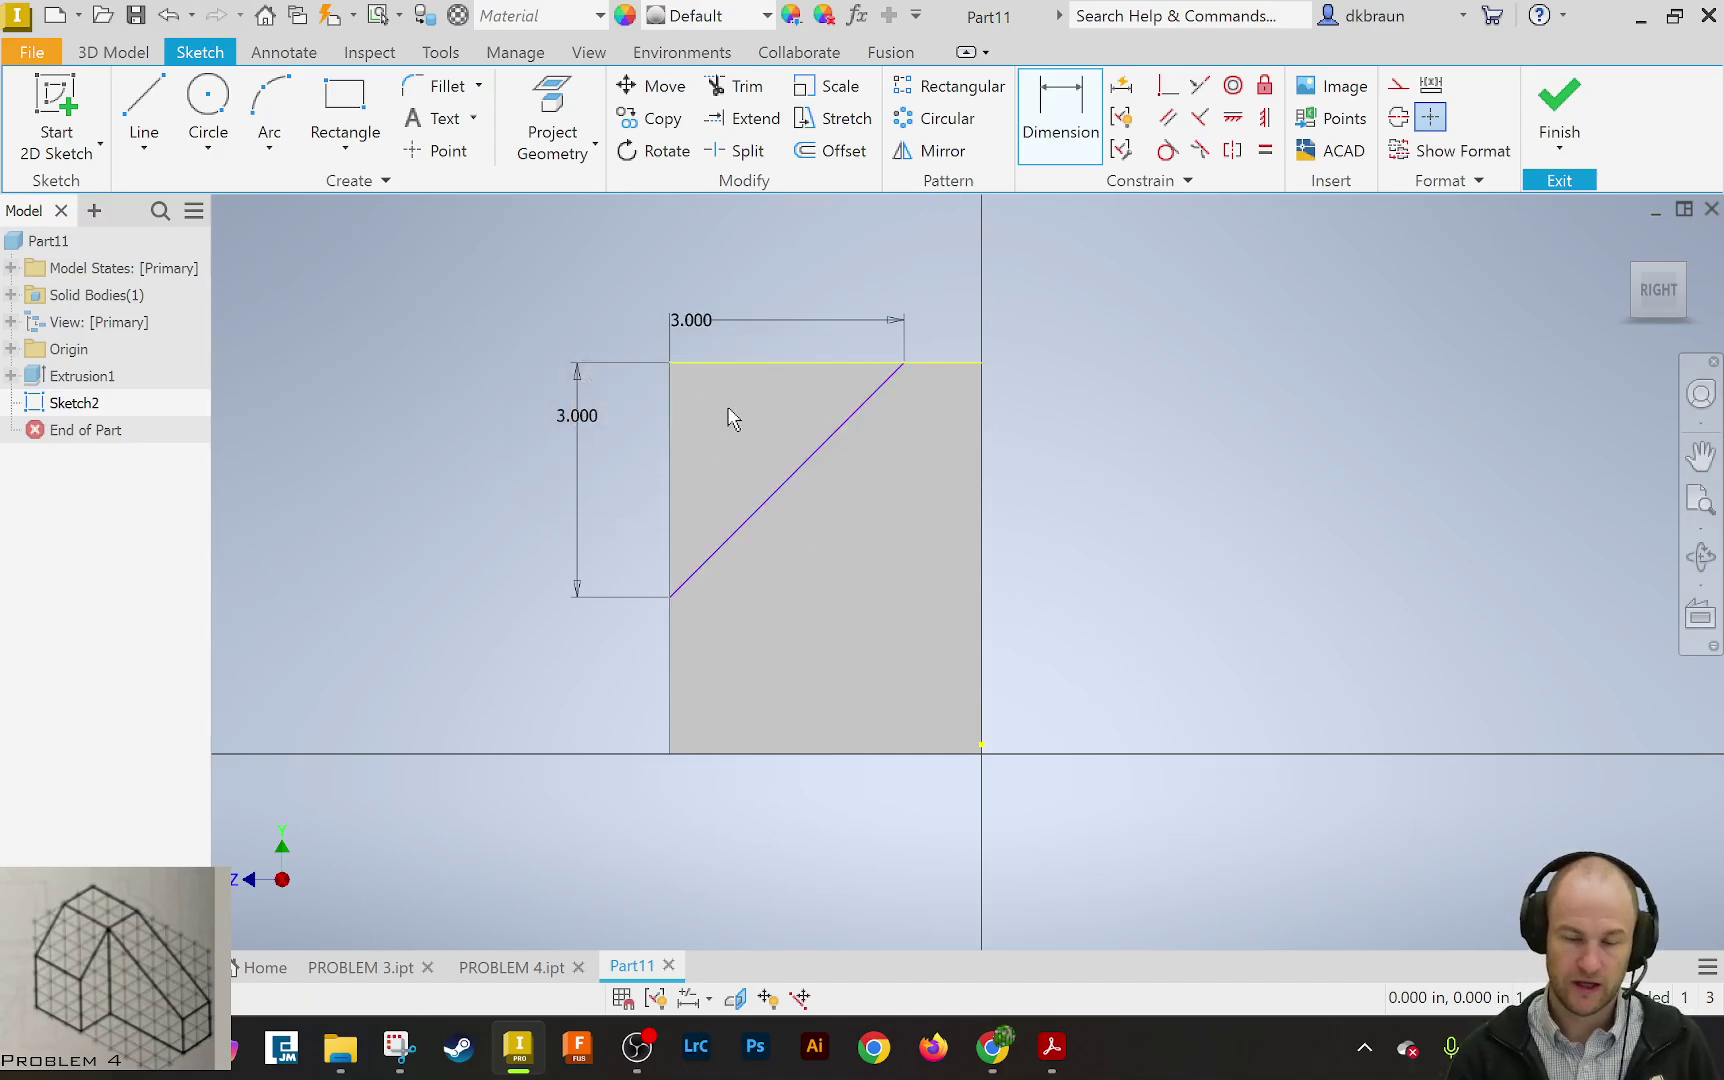
Close the triangle with a vertical line and a top-edge line, then finish the sketch
click(144, 112)
click(662, 596)
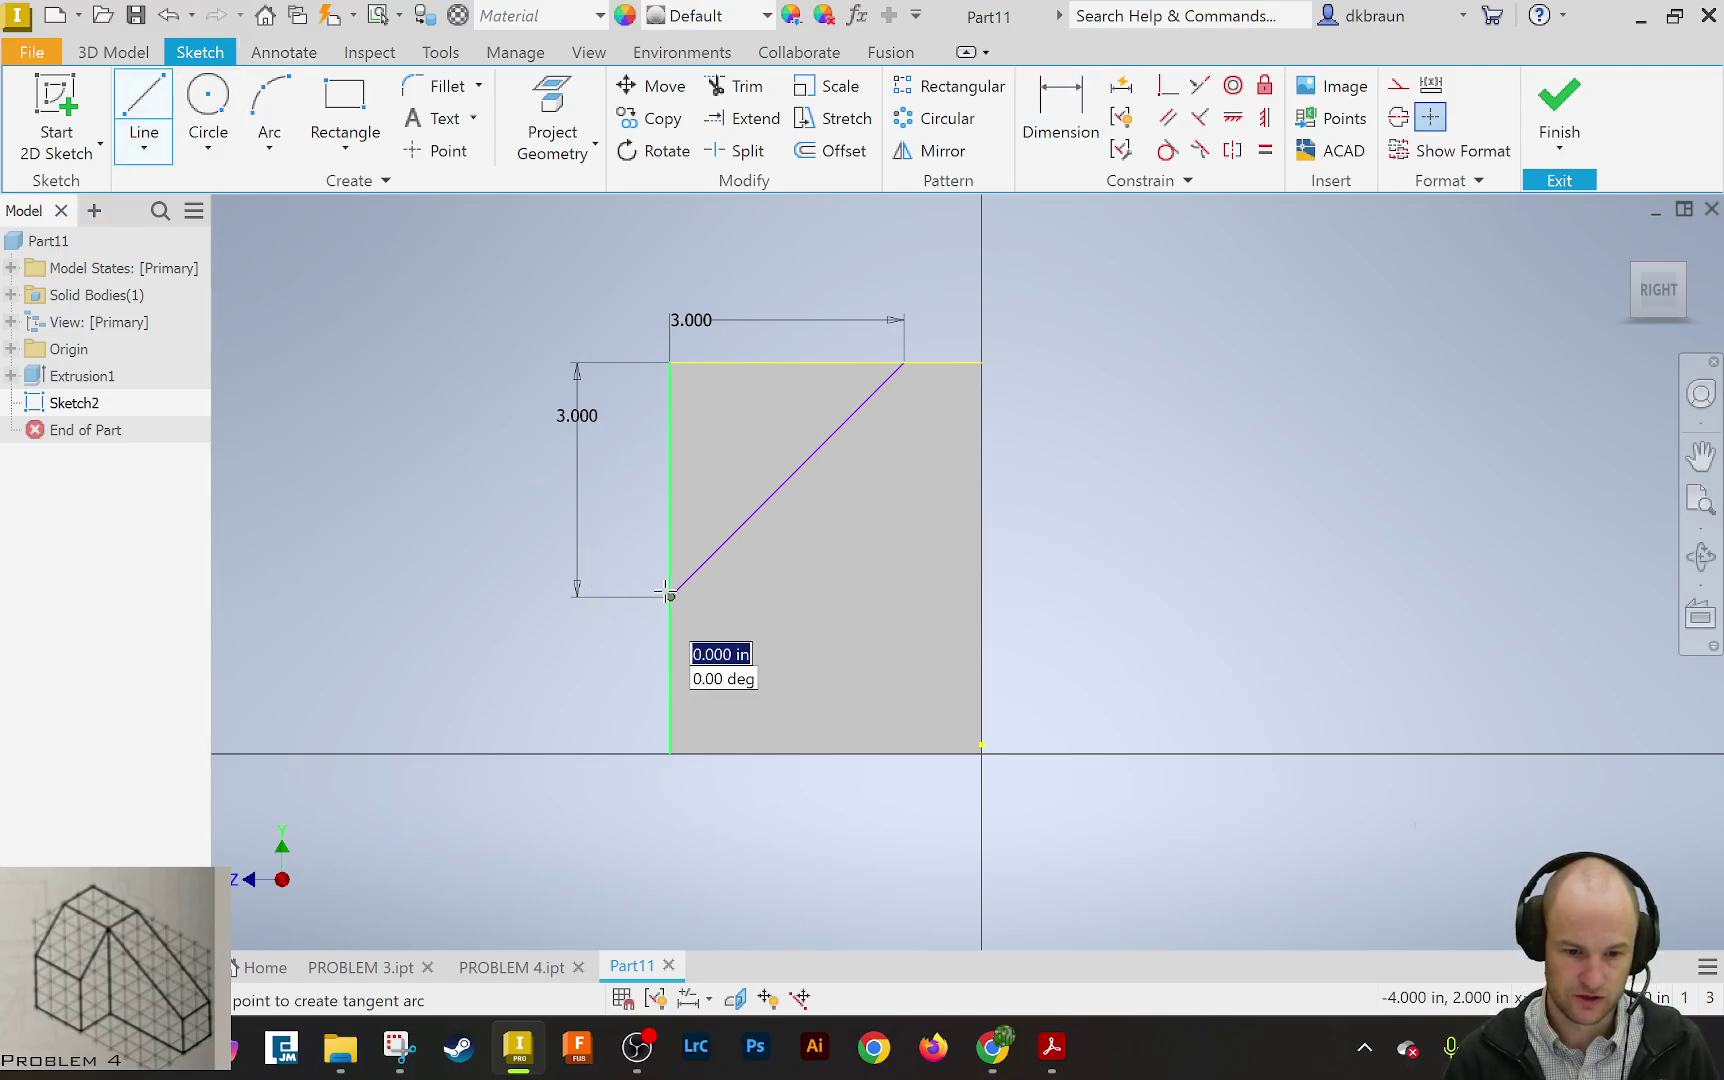
click(670, 362)
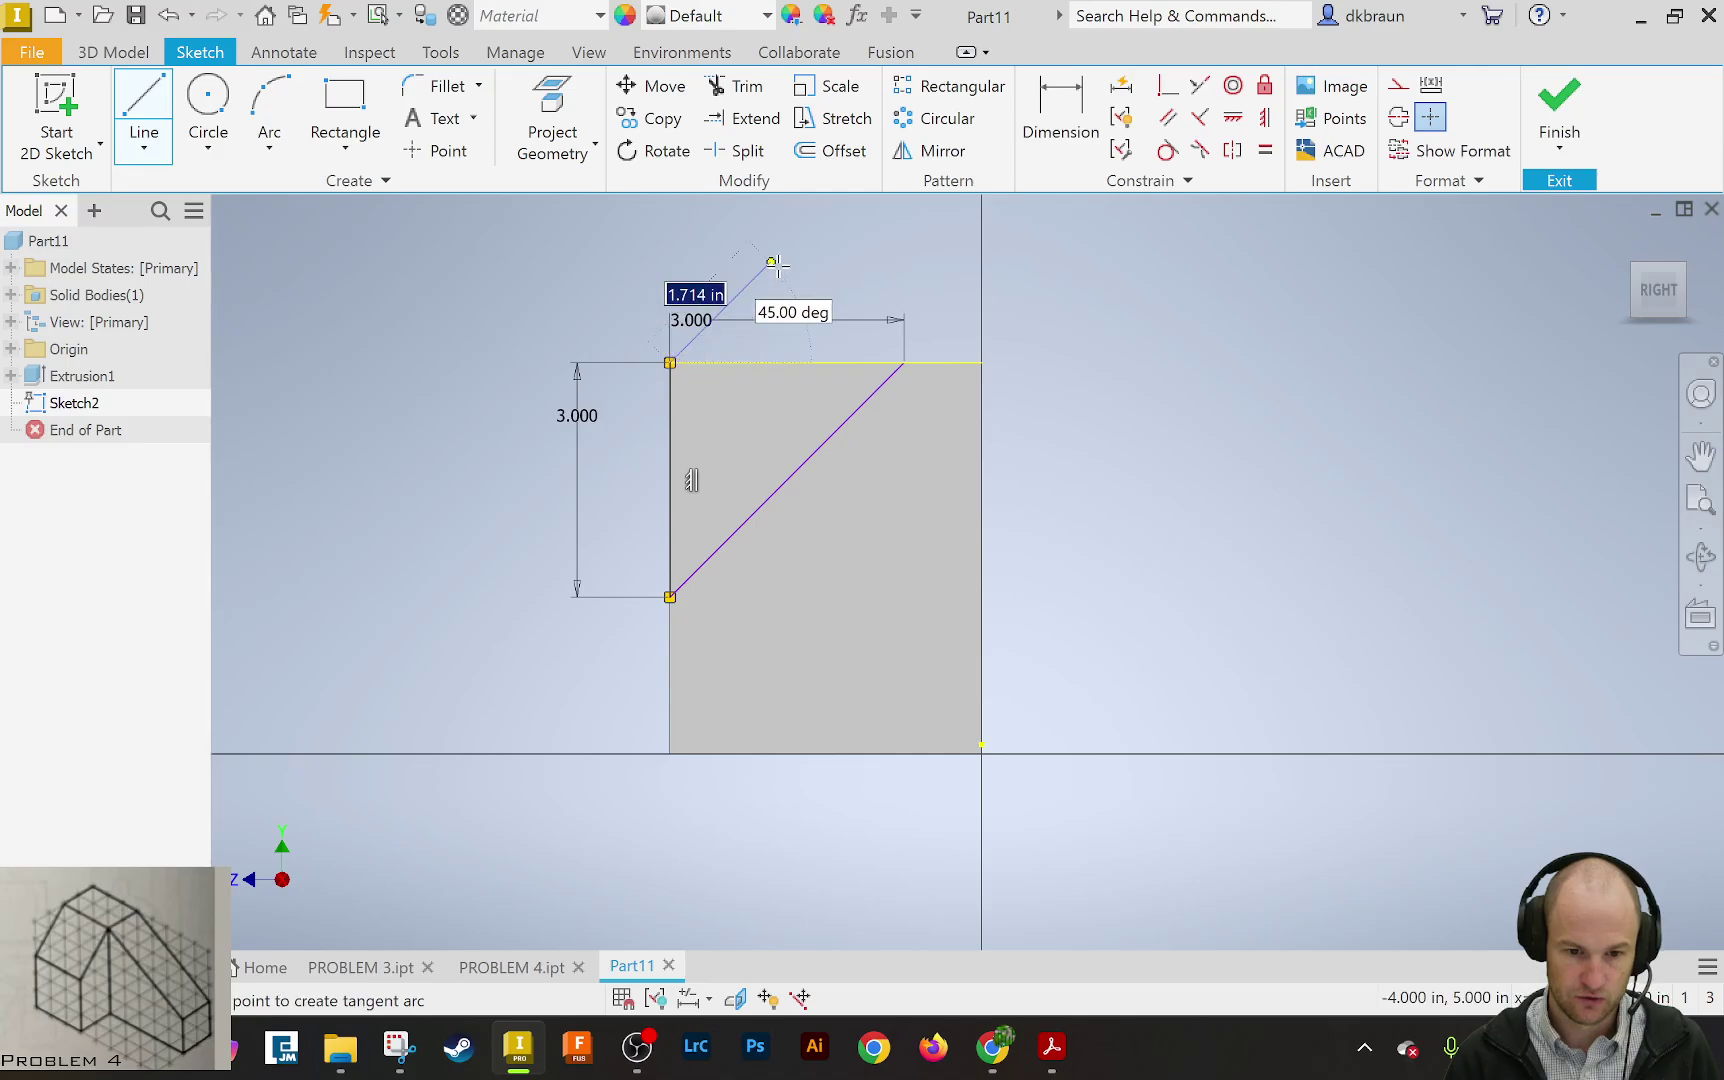
click(903, 362)
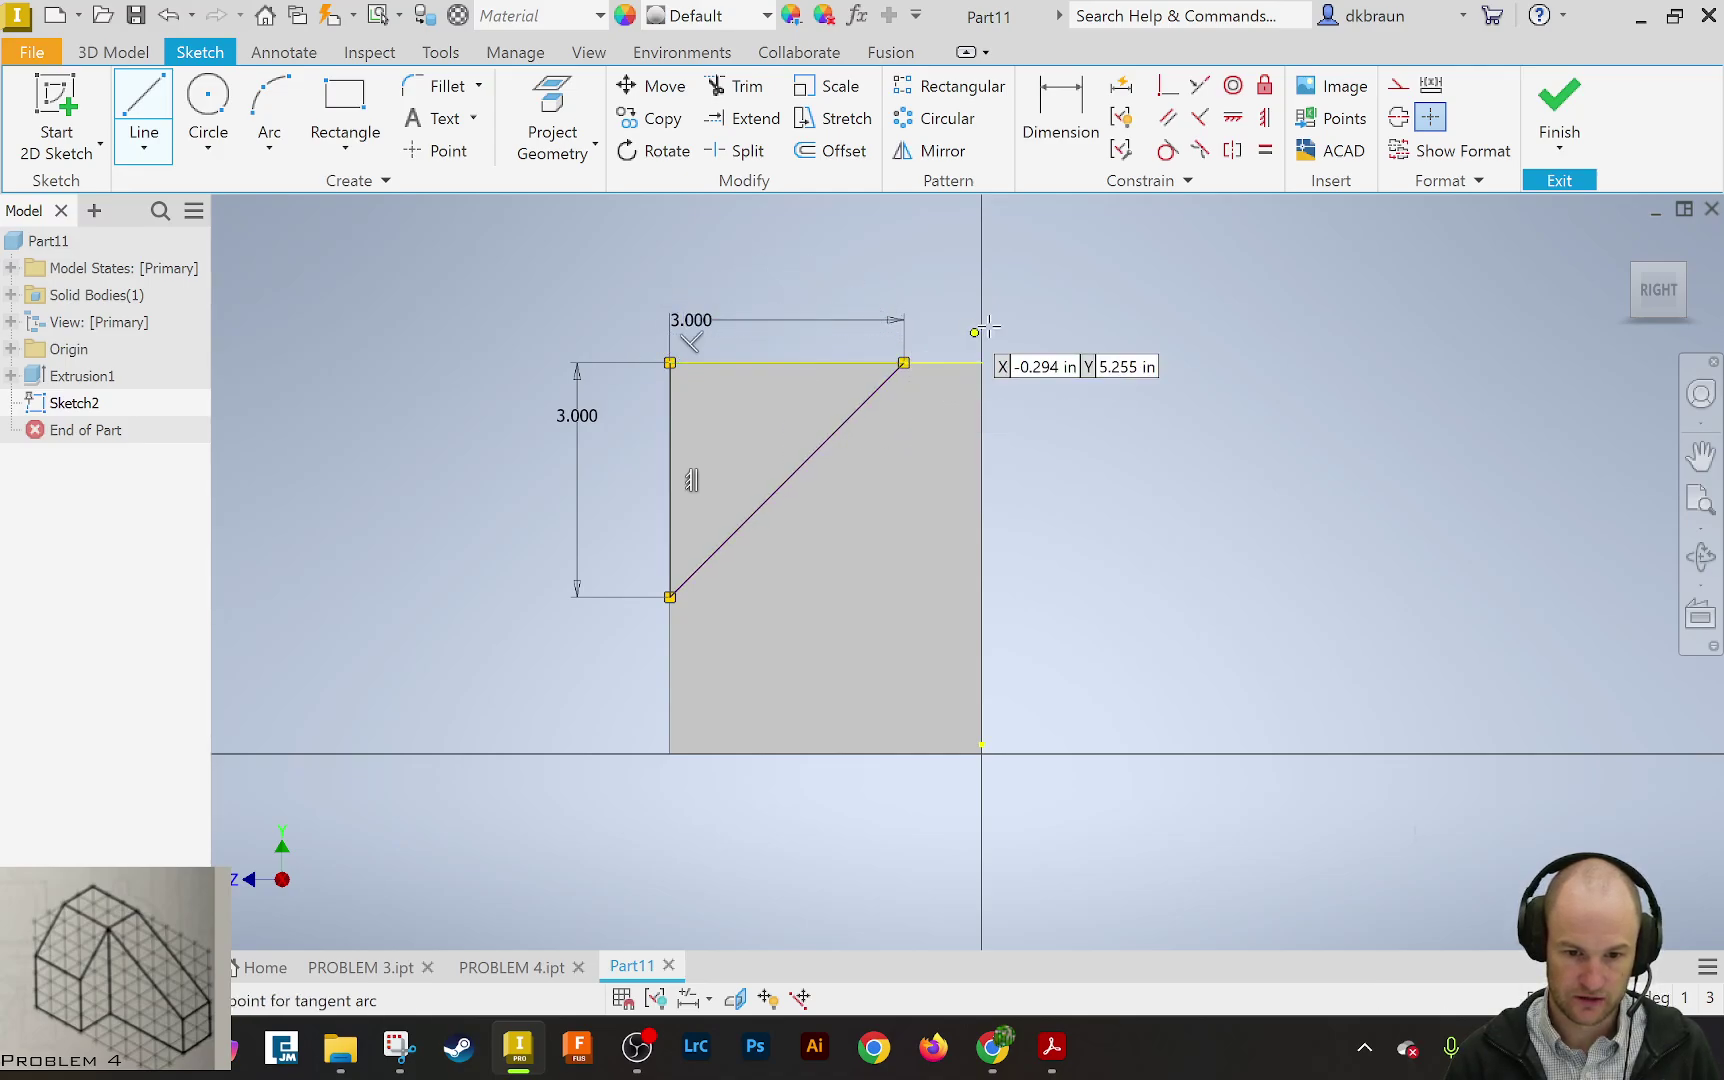
click(1560, 105)
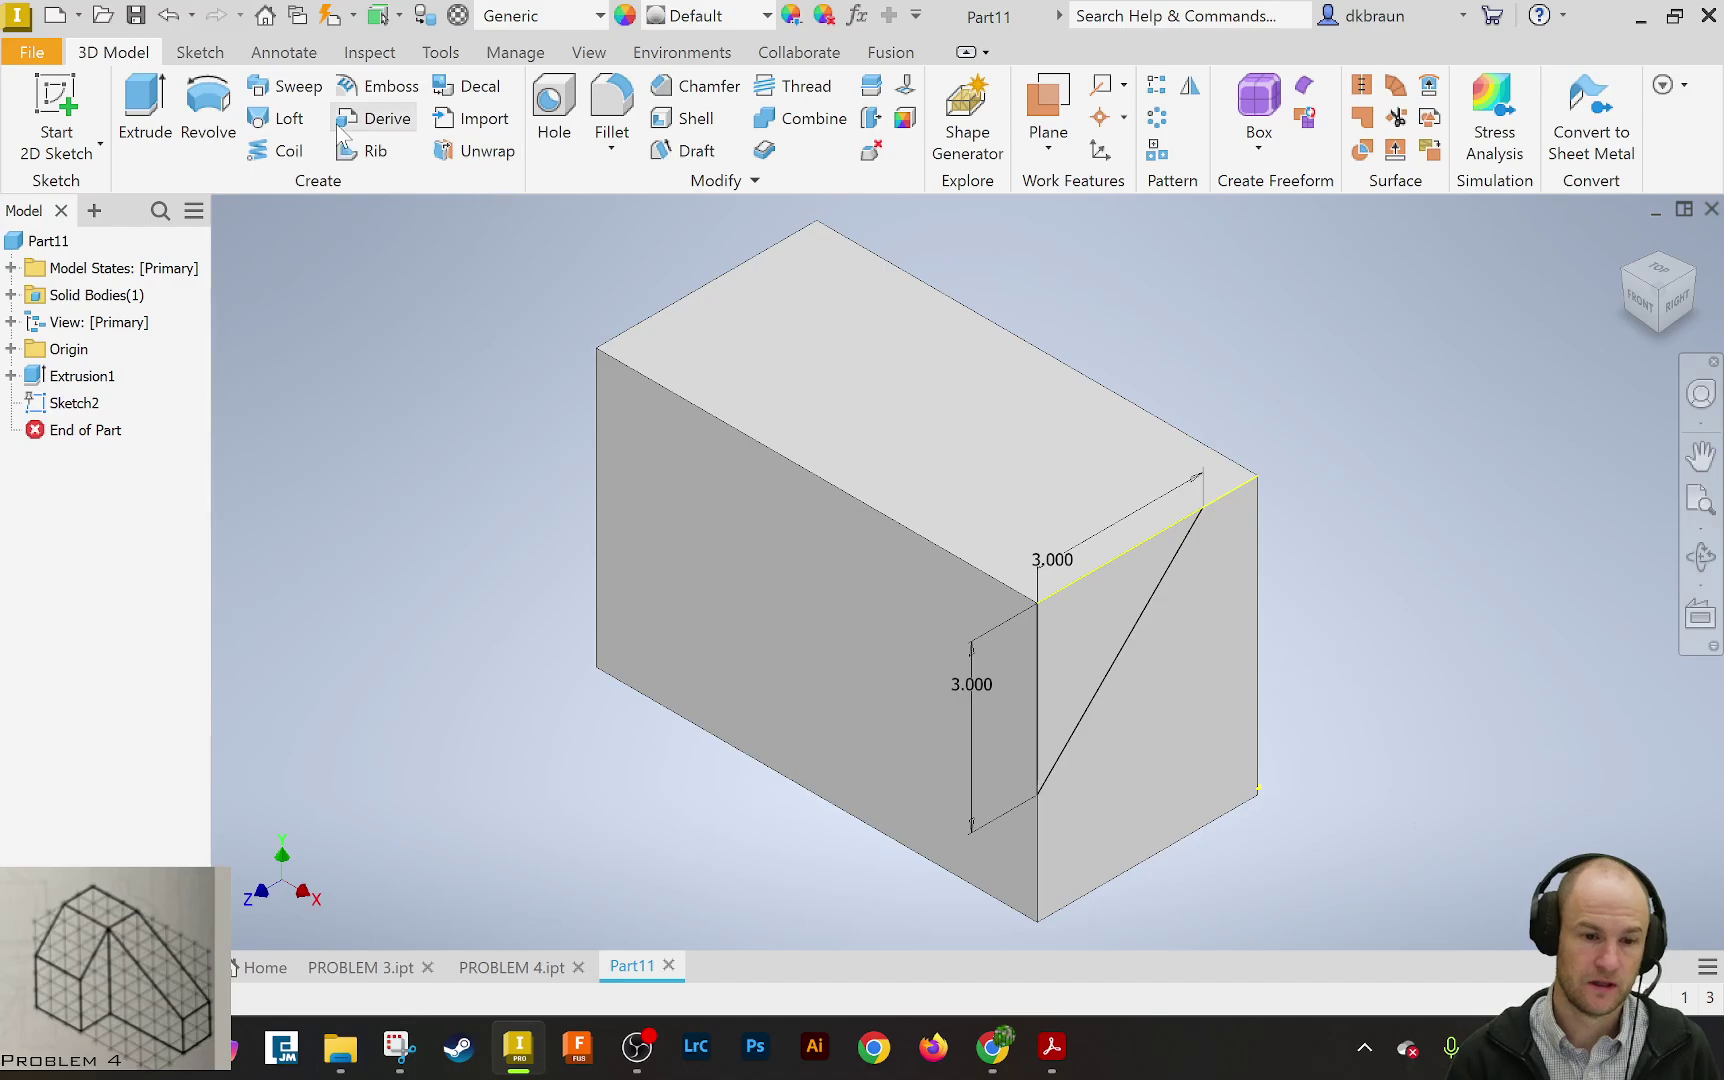
Extrude the triangle profile as a Cut 3 in deep, creating Extrusion2
click(145, 108)
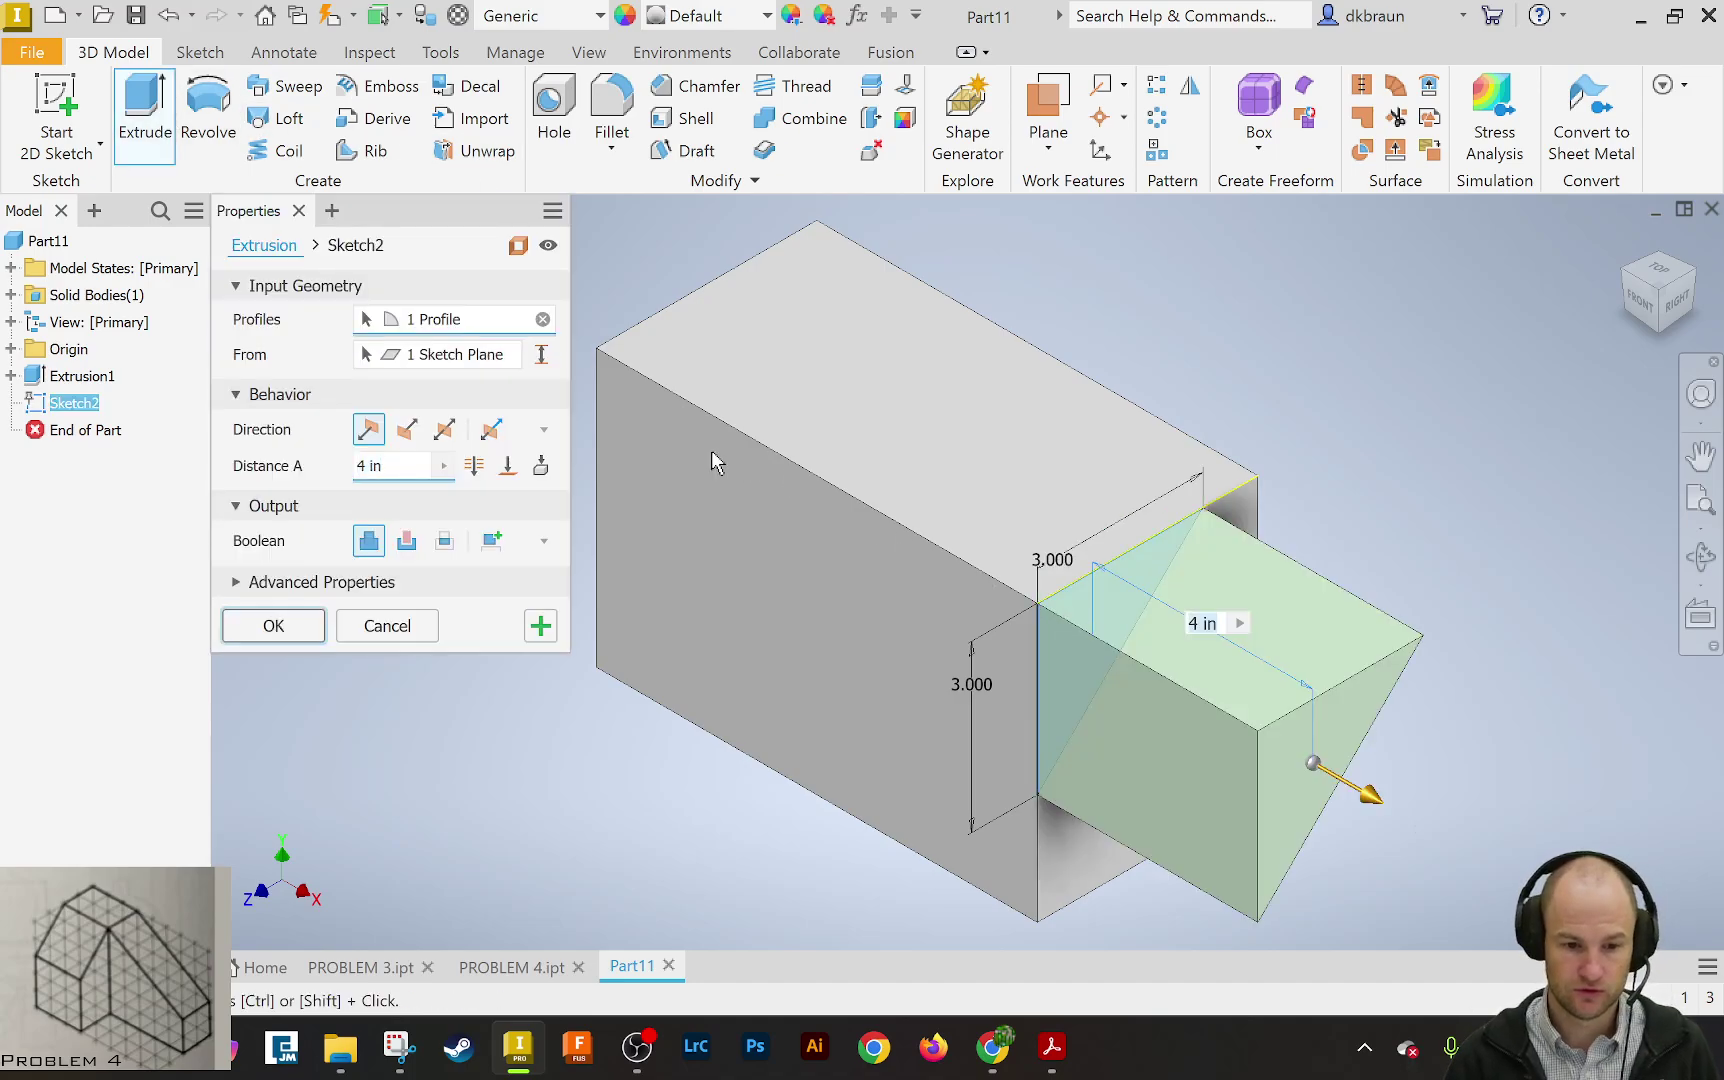
click(411, 540)
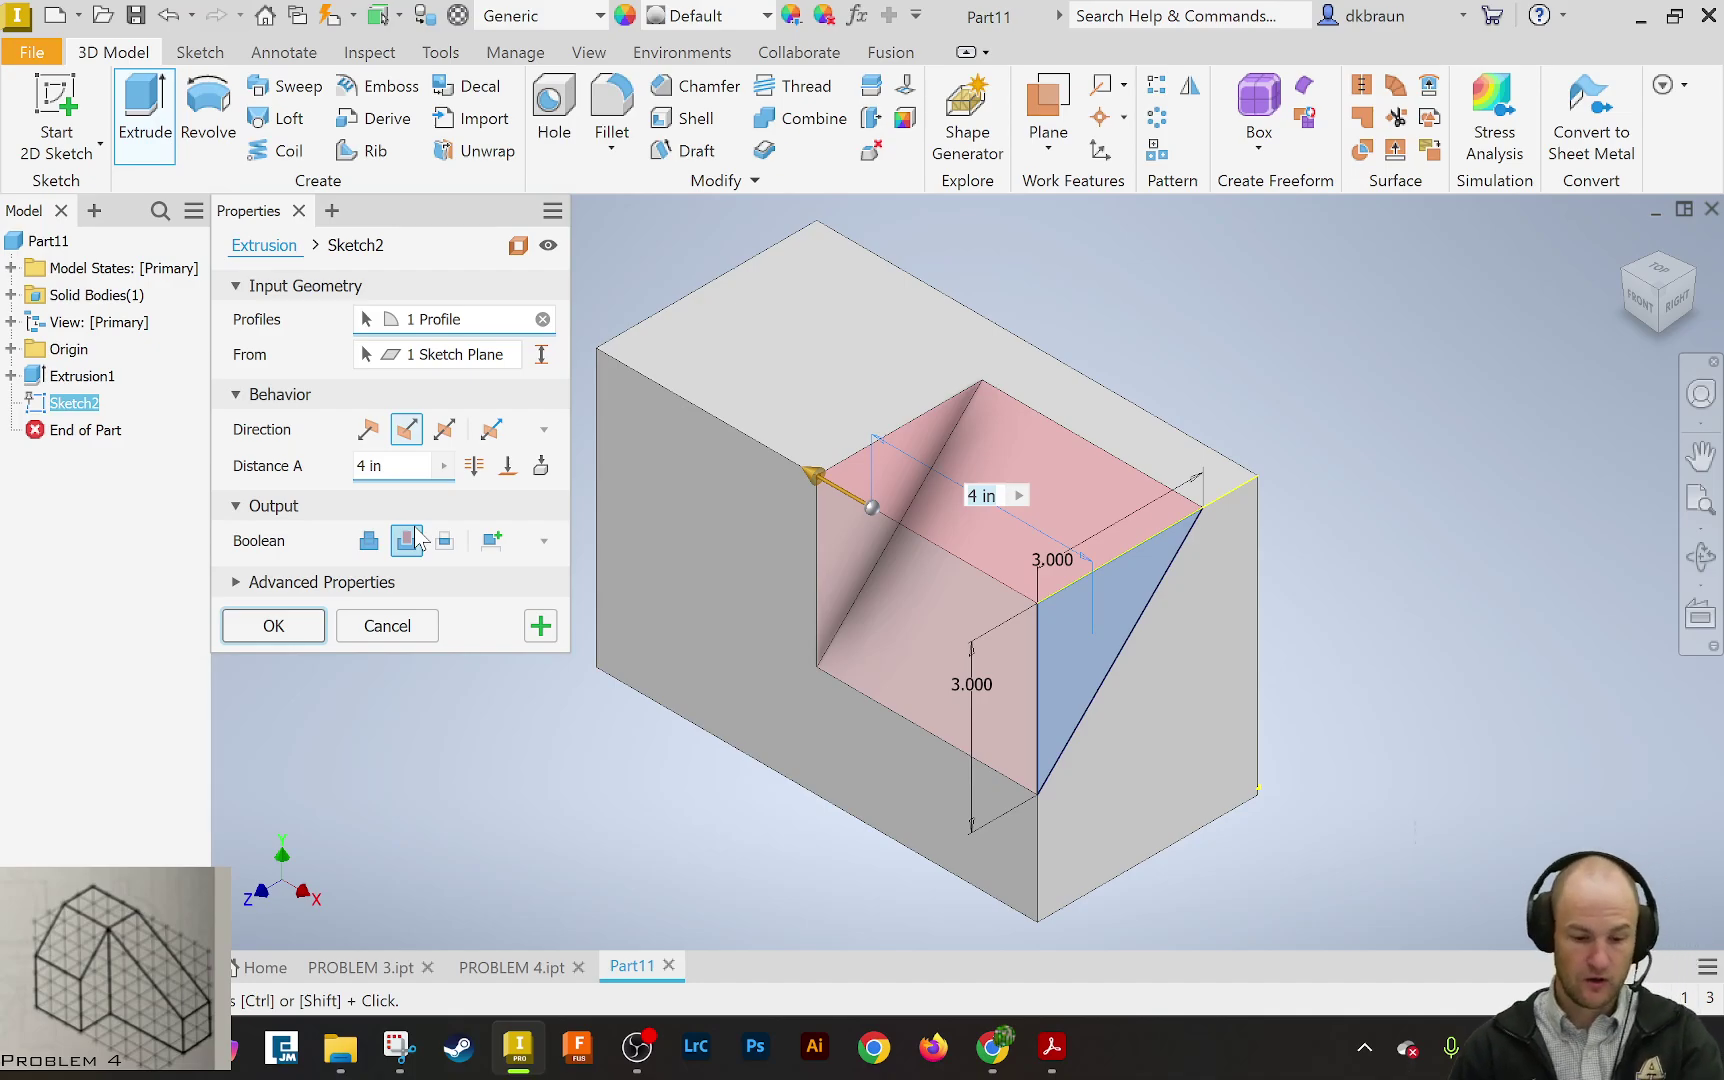
text(3)
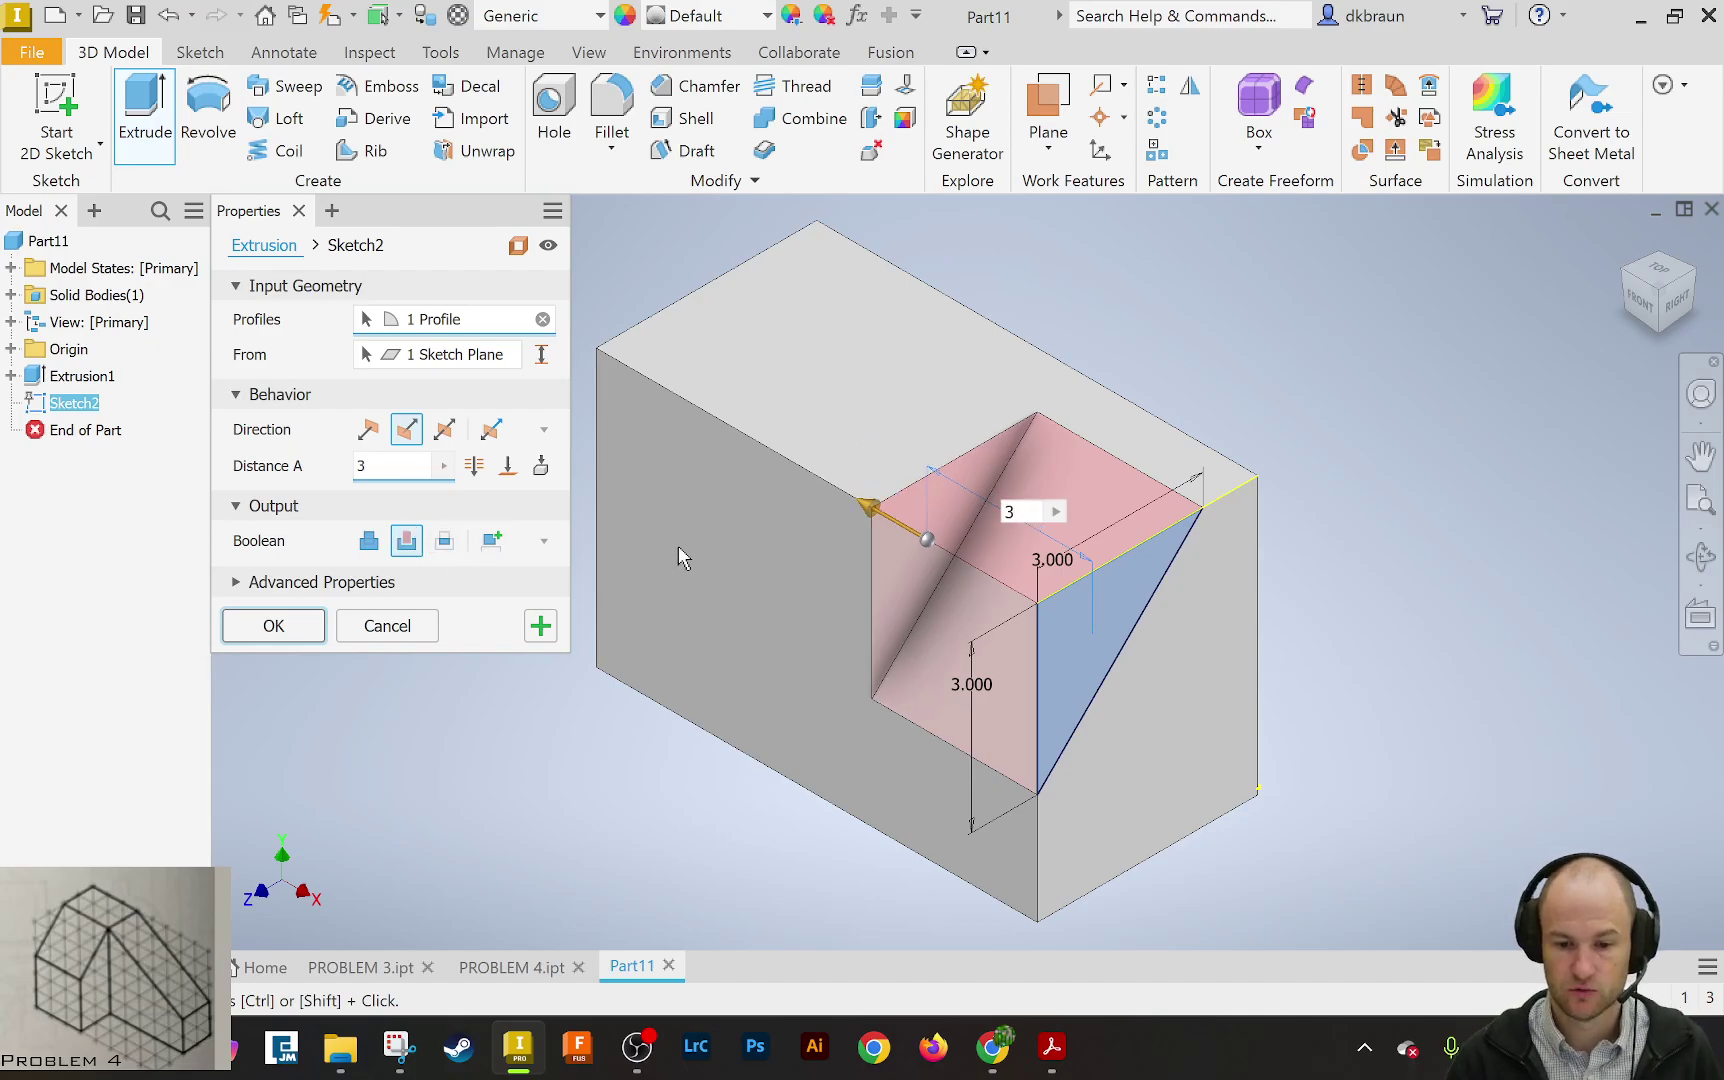
click(276, 626)
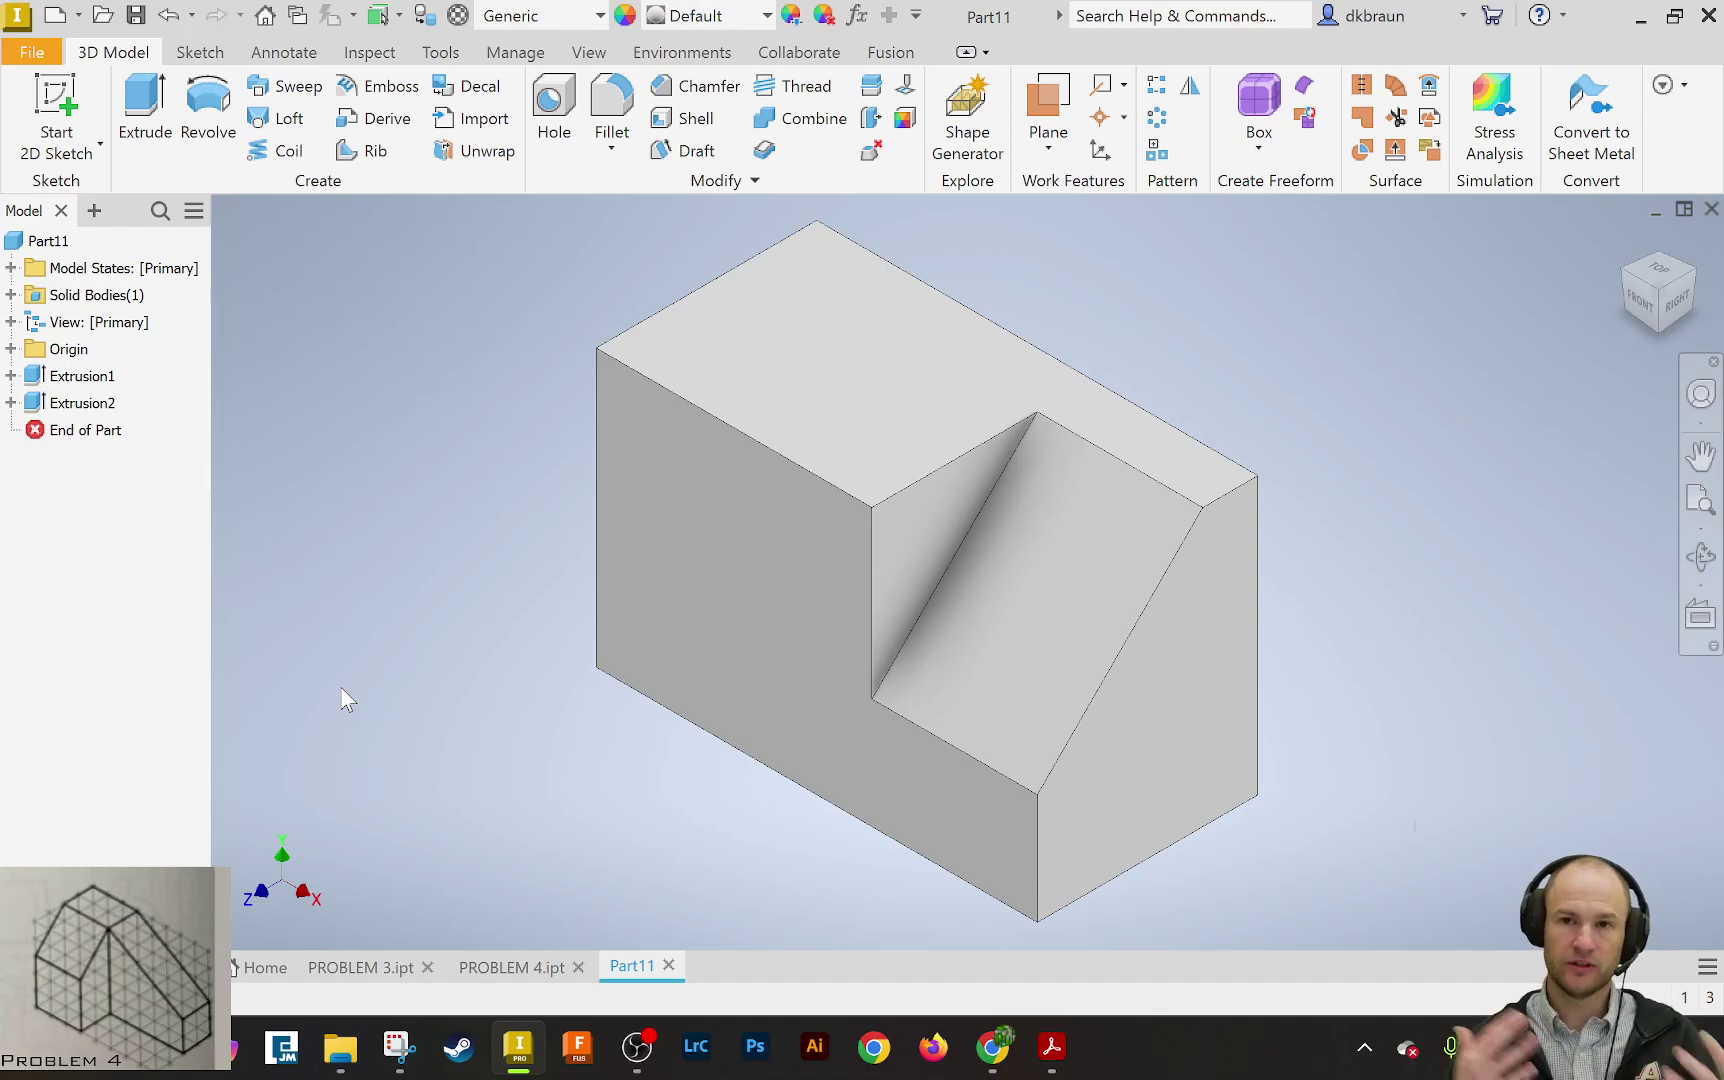
click(1628, 288)
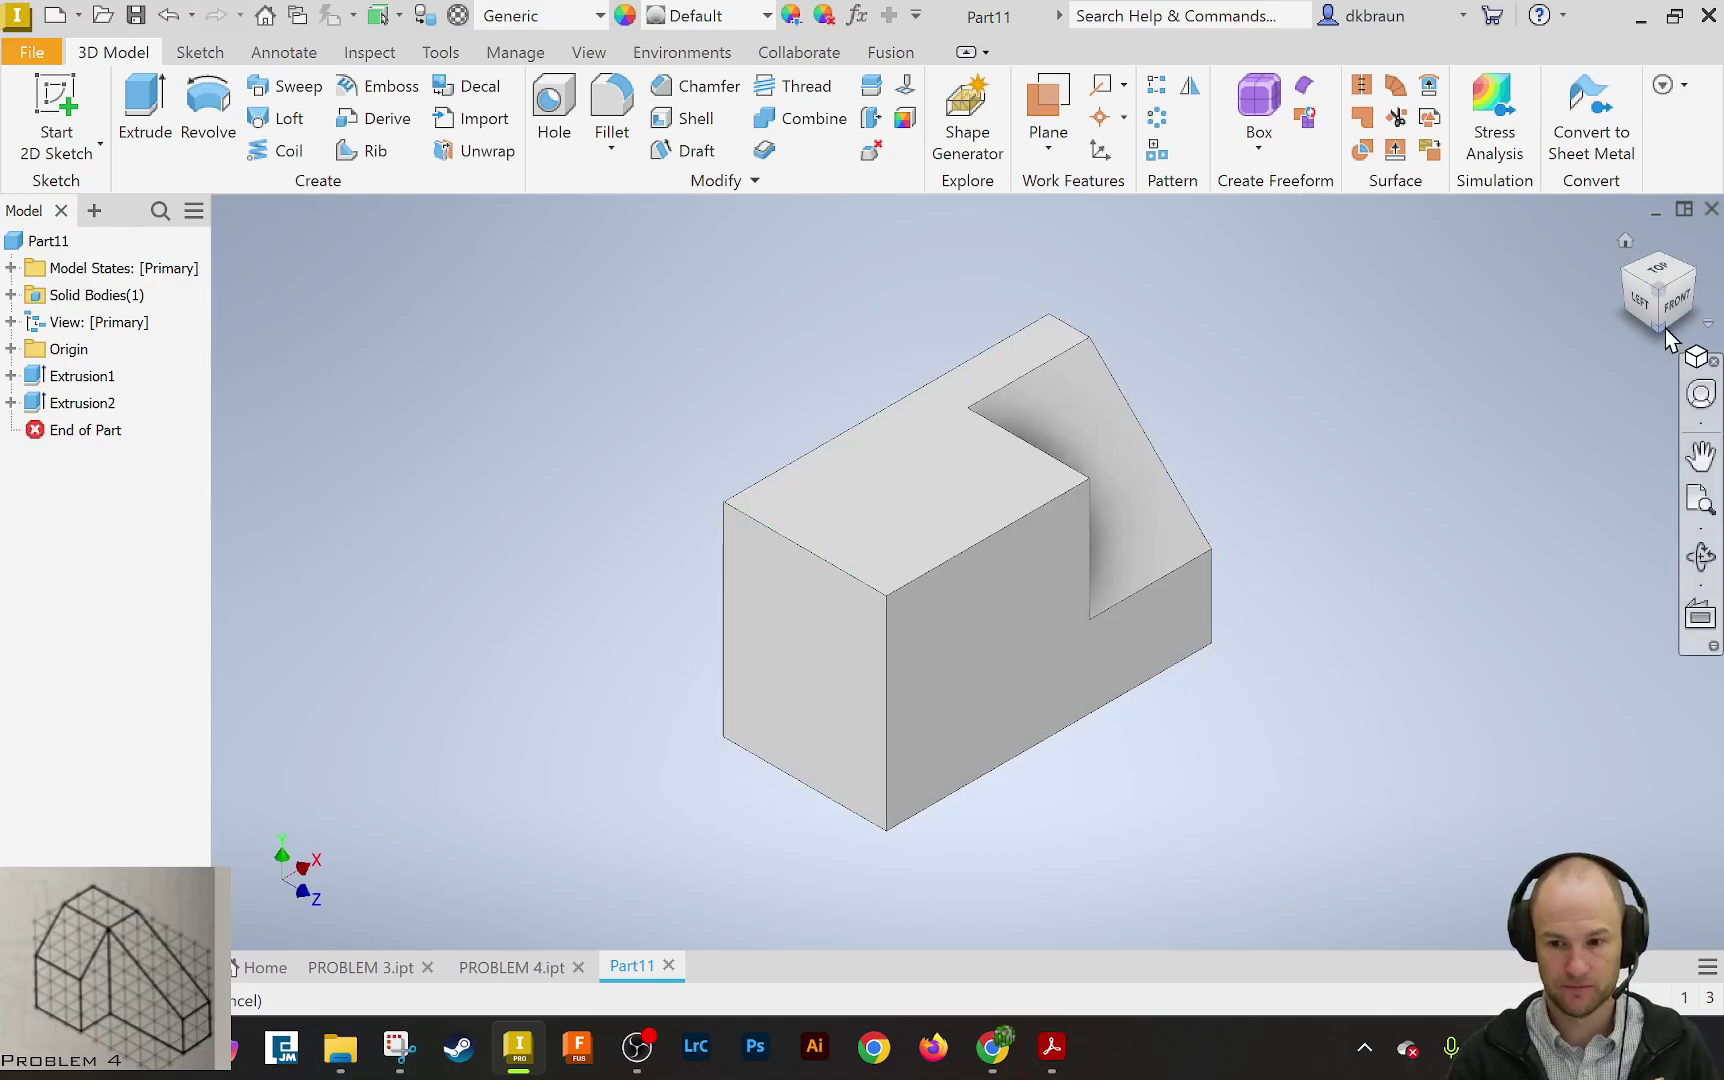
click(1624, 243)
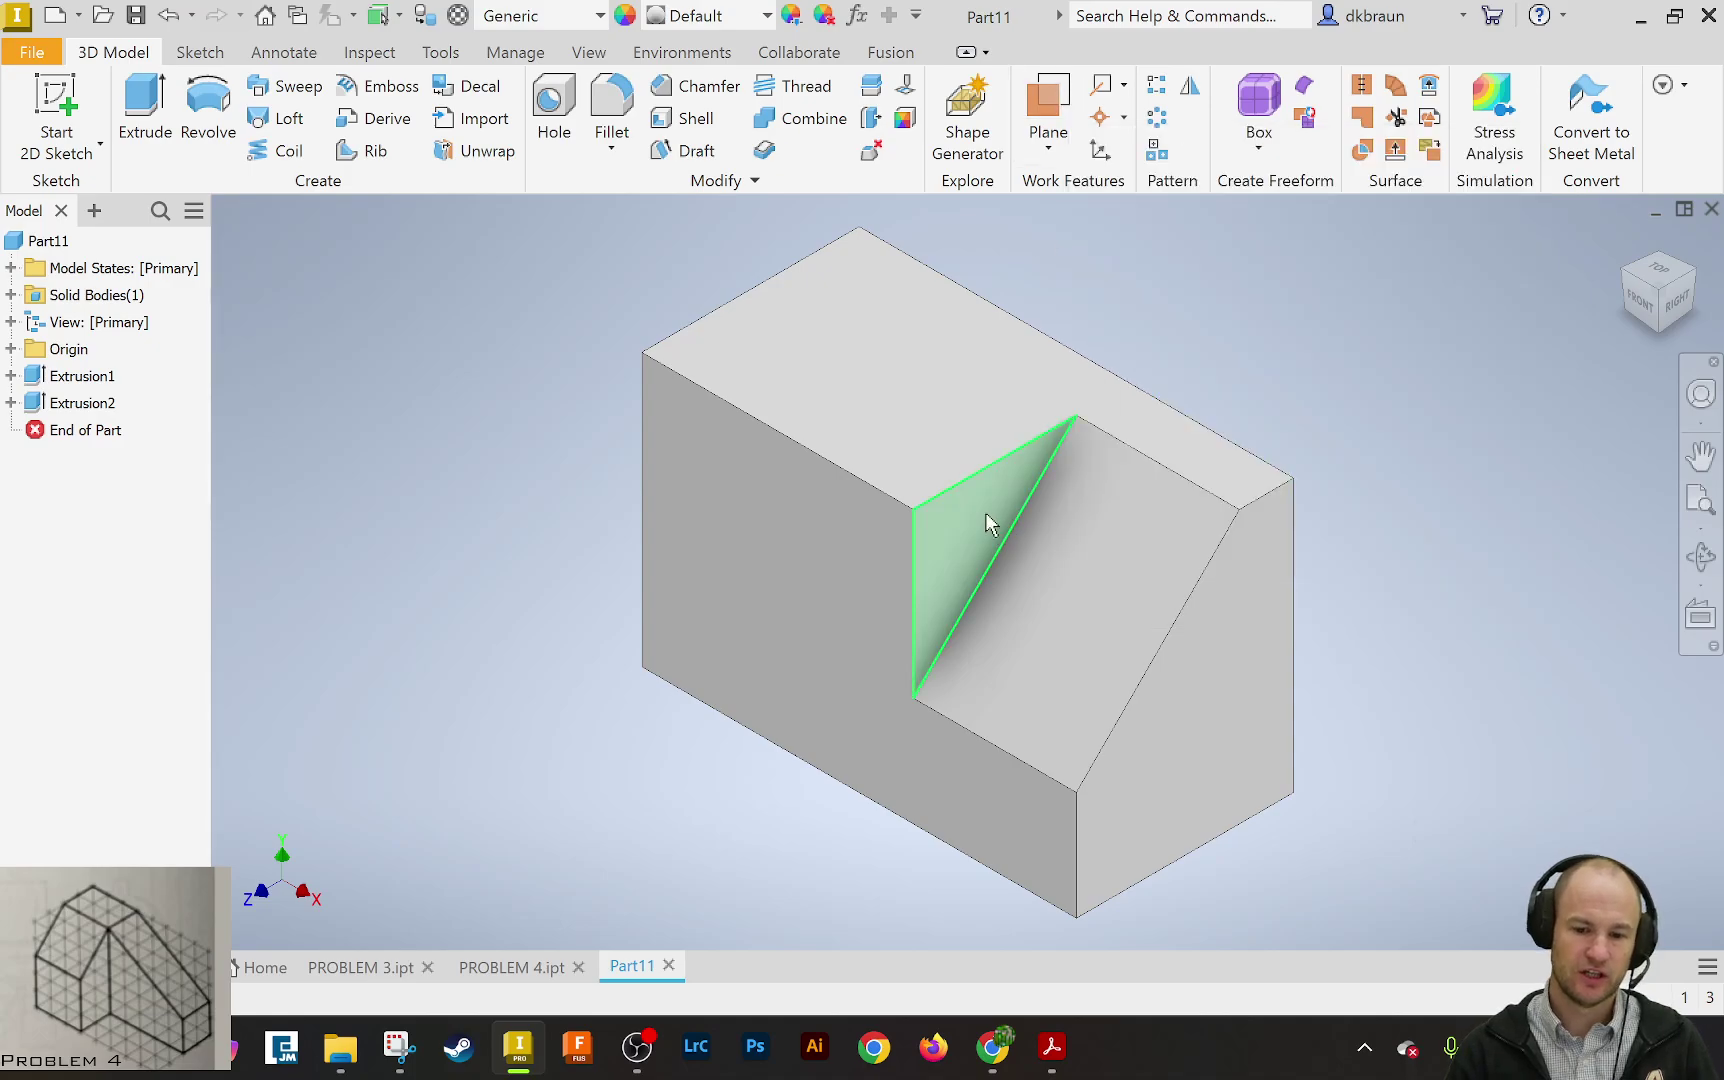
Create Work Plane1 offset -4 in from the notched right end face
click(1048, 100)
click(1214, 694)
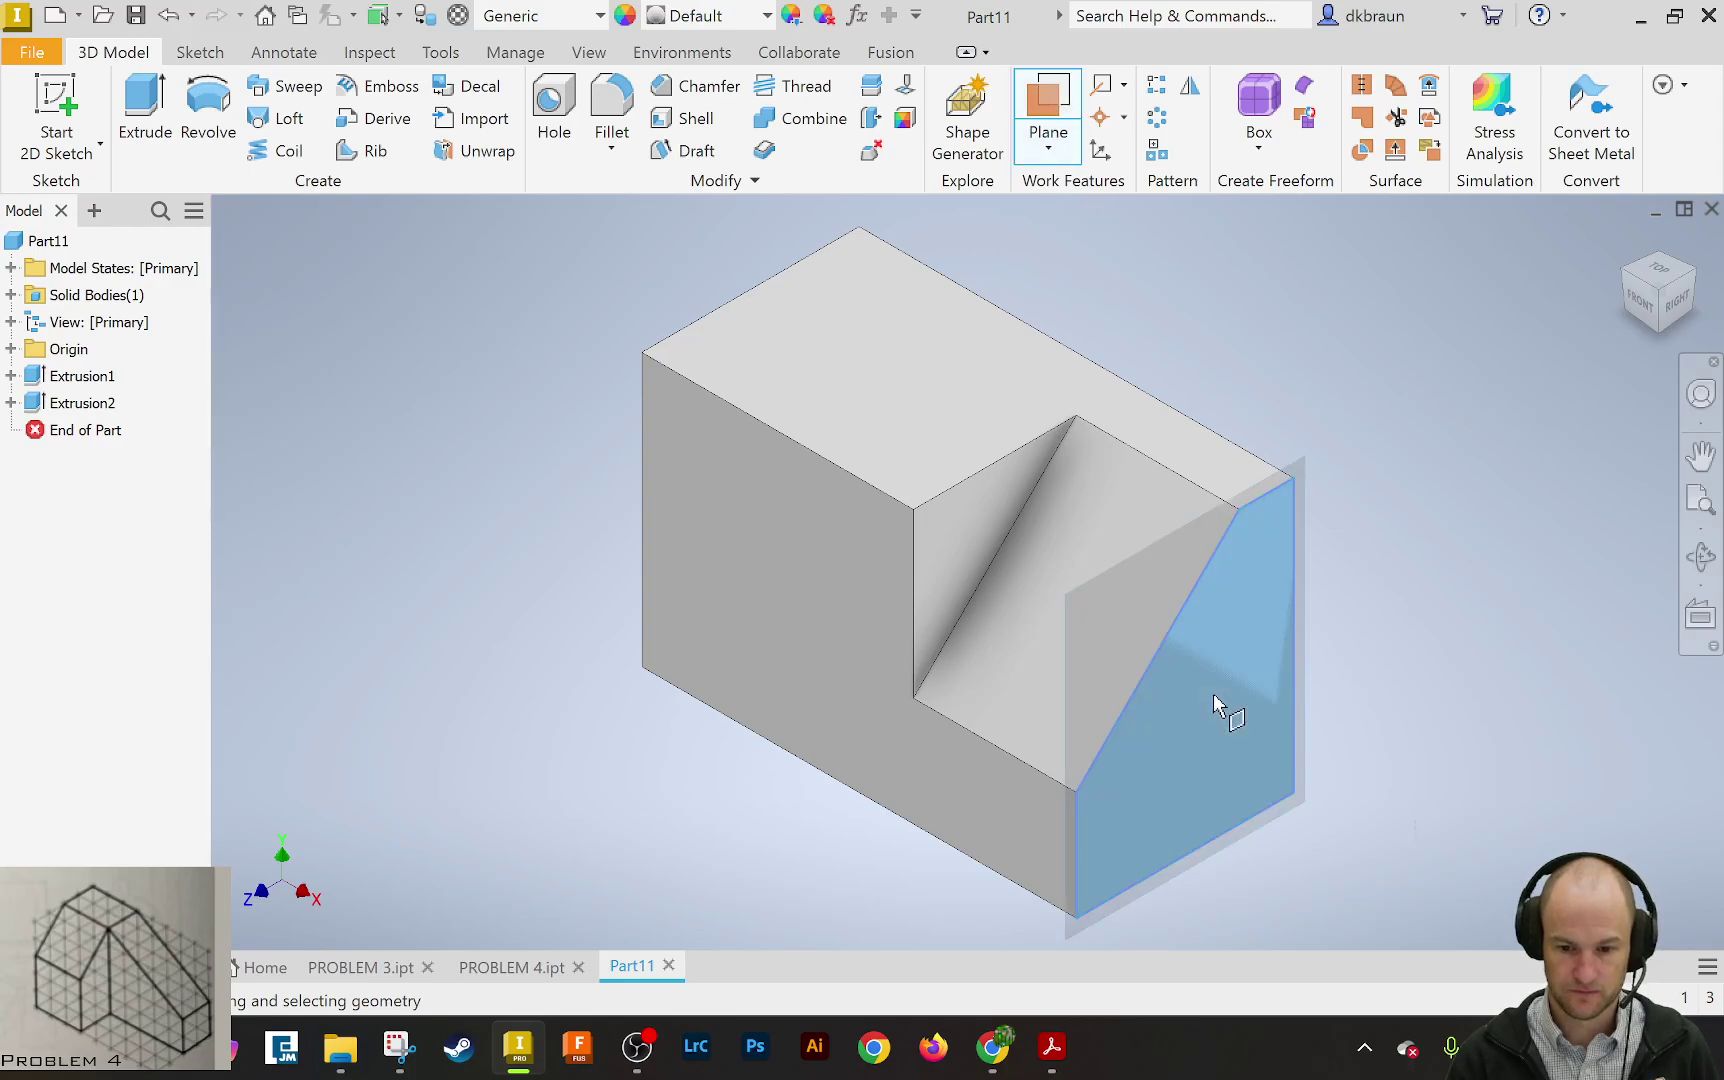
drag(1212, 690, 989, 510)
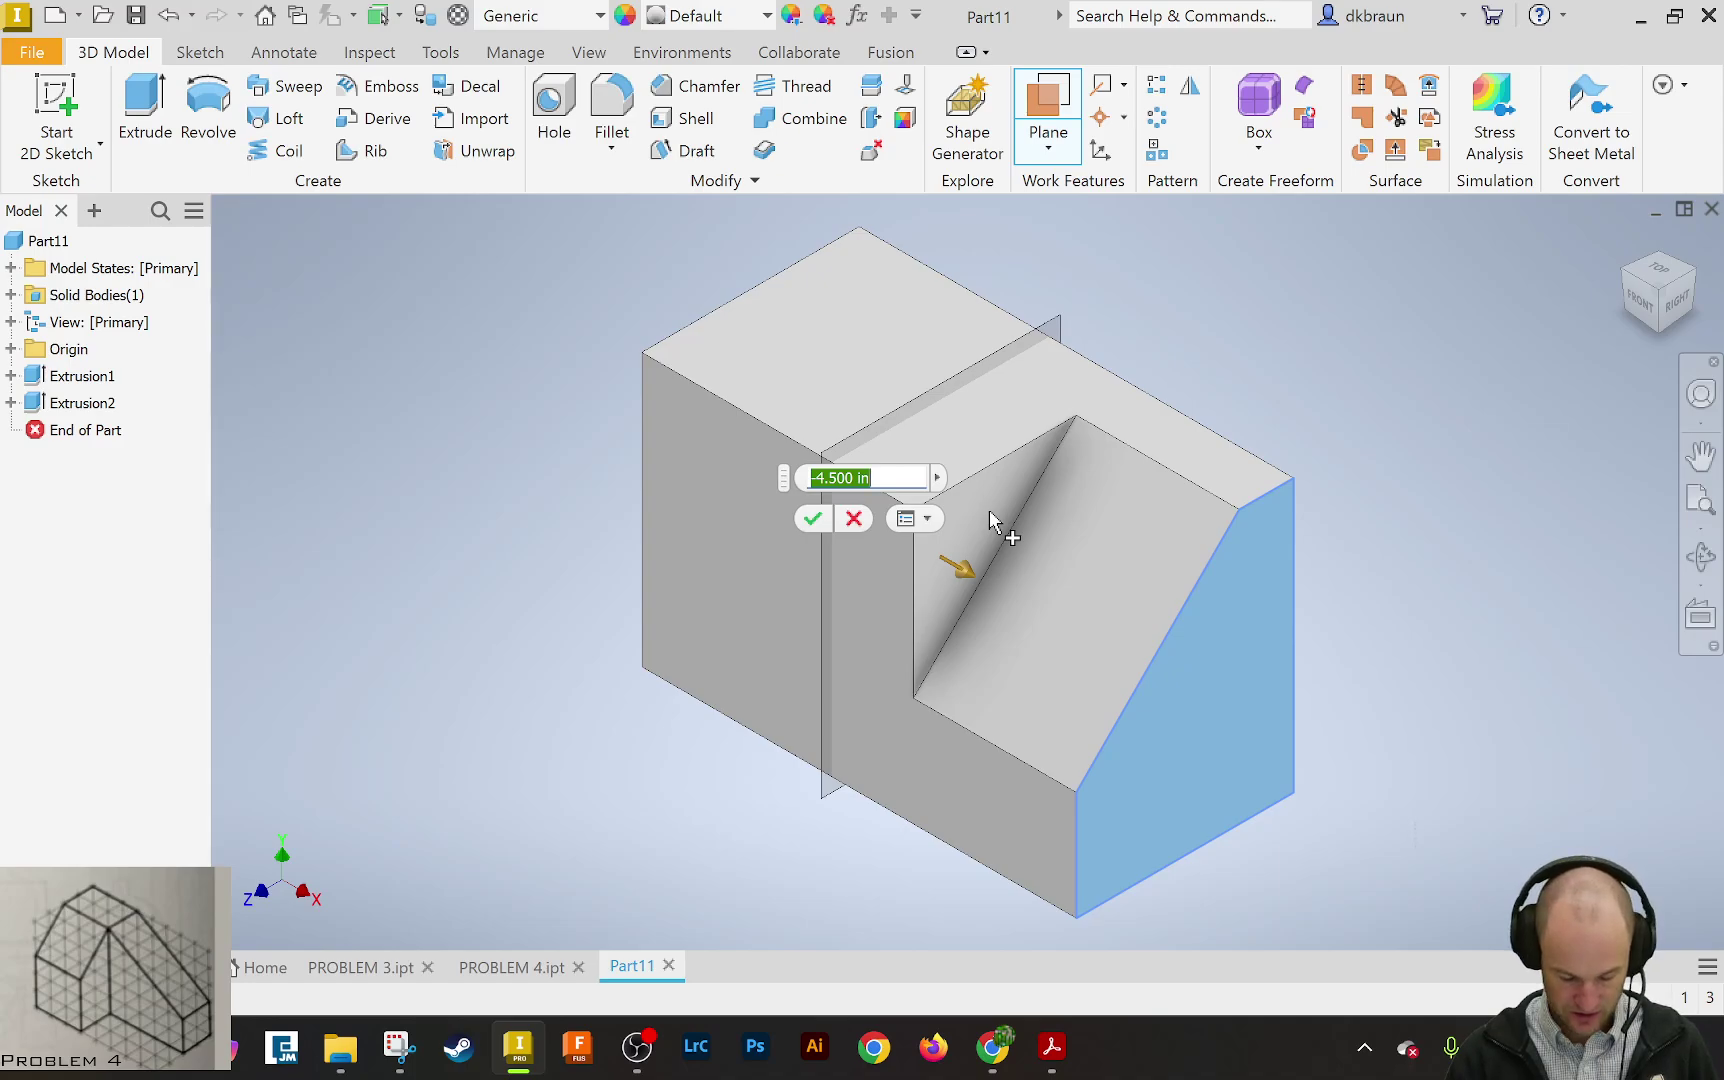
drag(989, 510, 1006, 527)
text(-4)
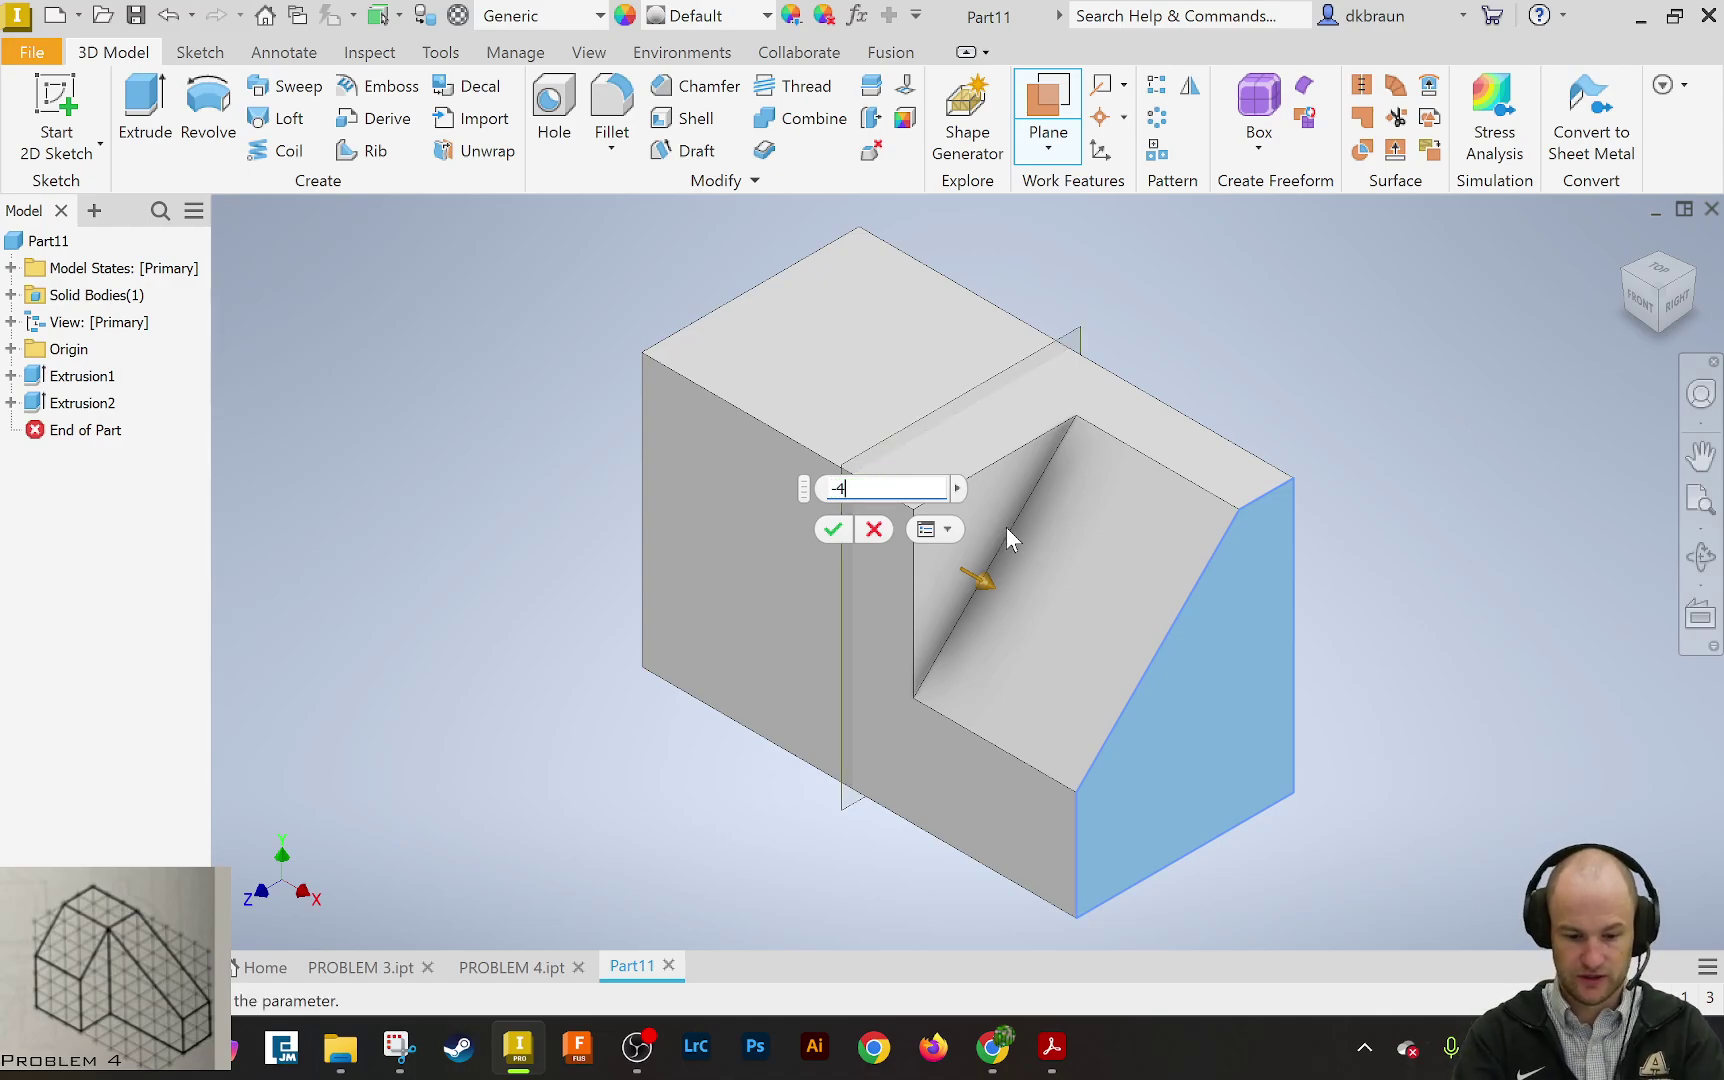
key(Return)
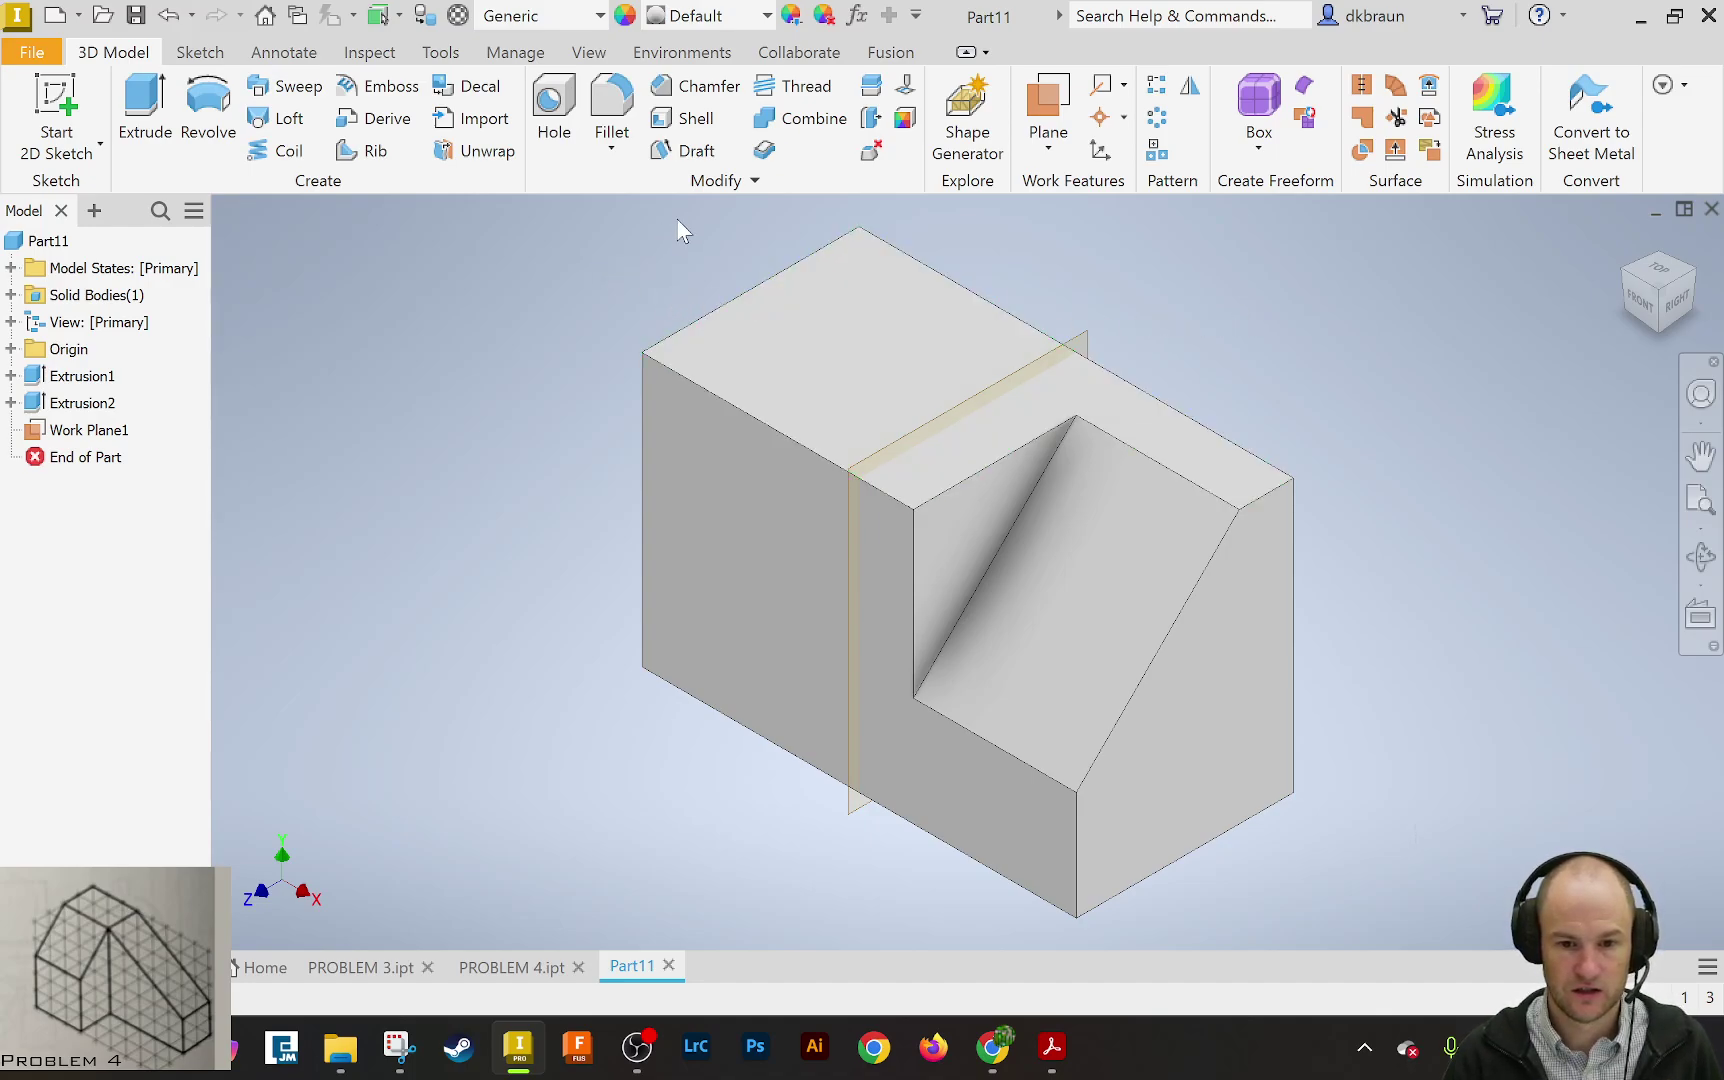
Mirror Extrusion2 across Work Plane1 to create Mirror1
click(700, 184)
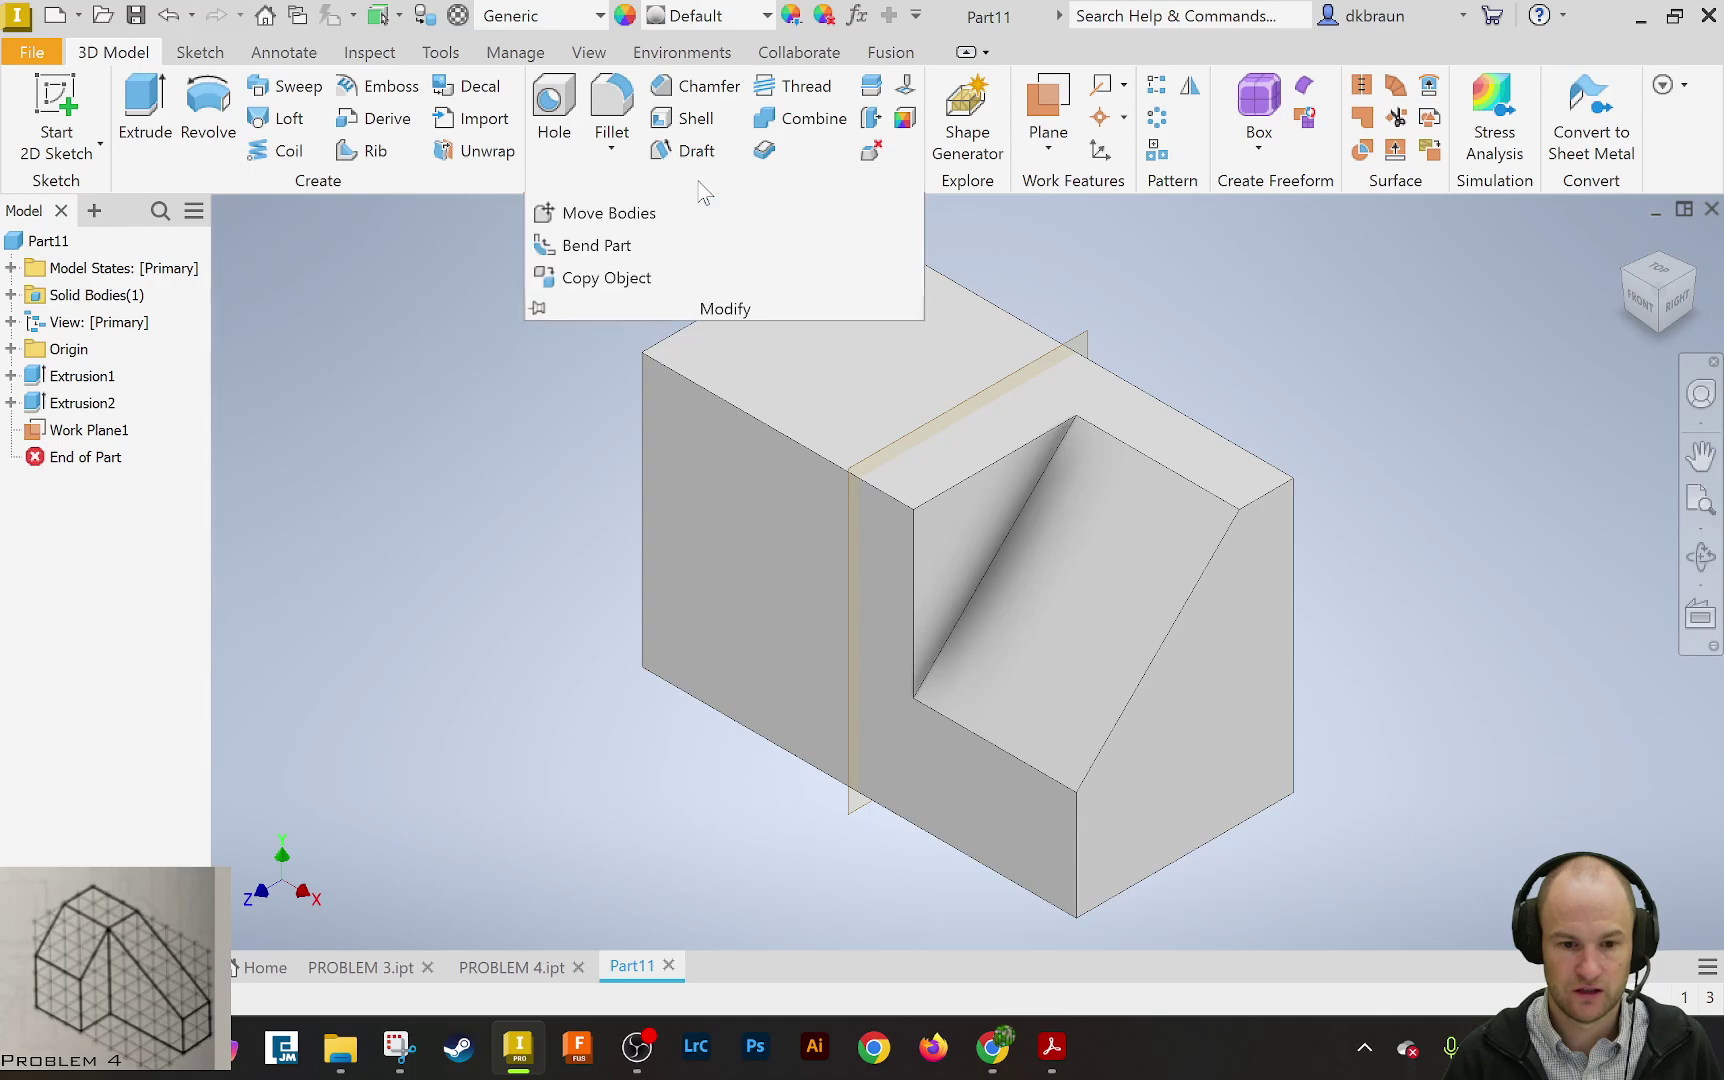
click(1193, 88)
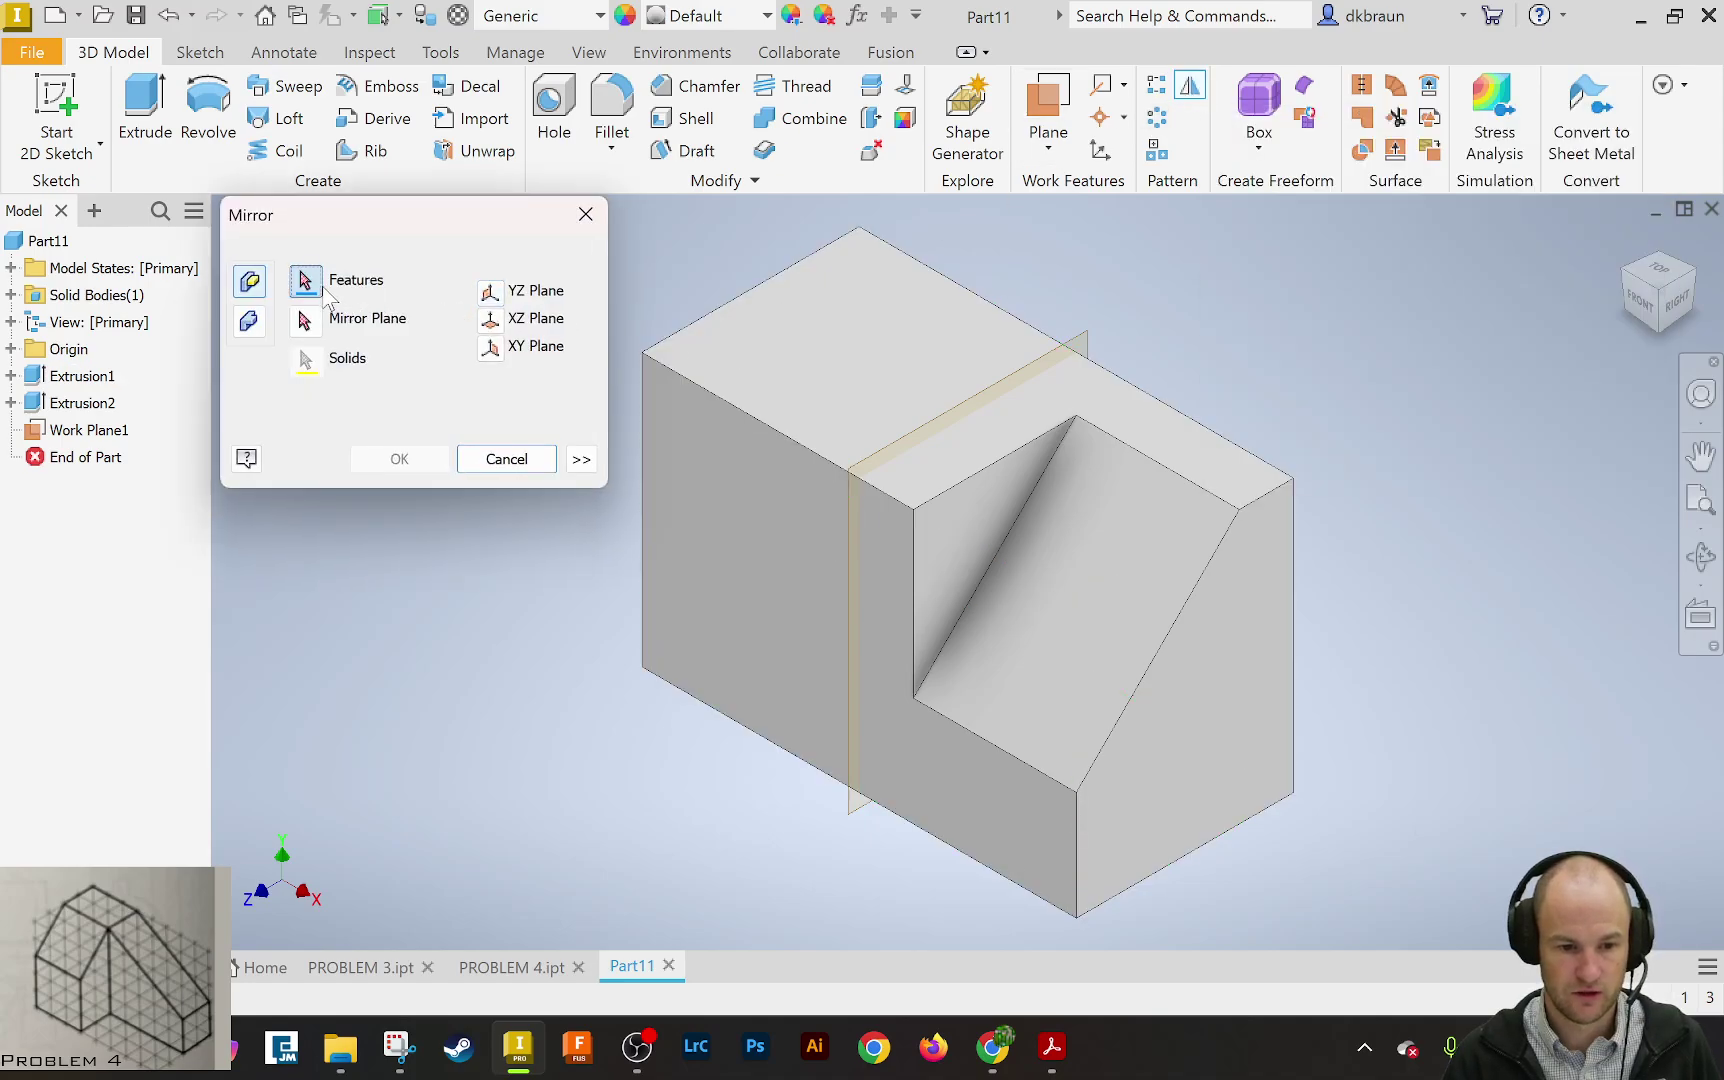
click(98, 404)
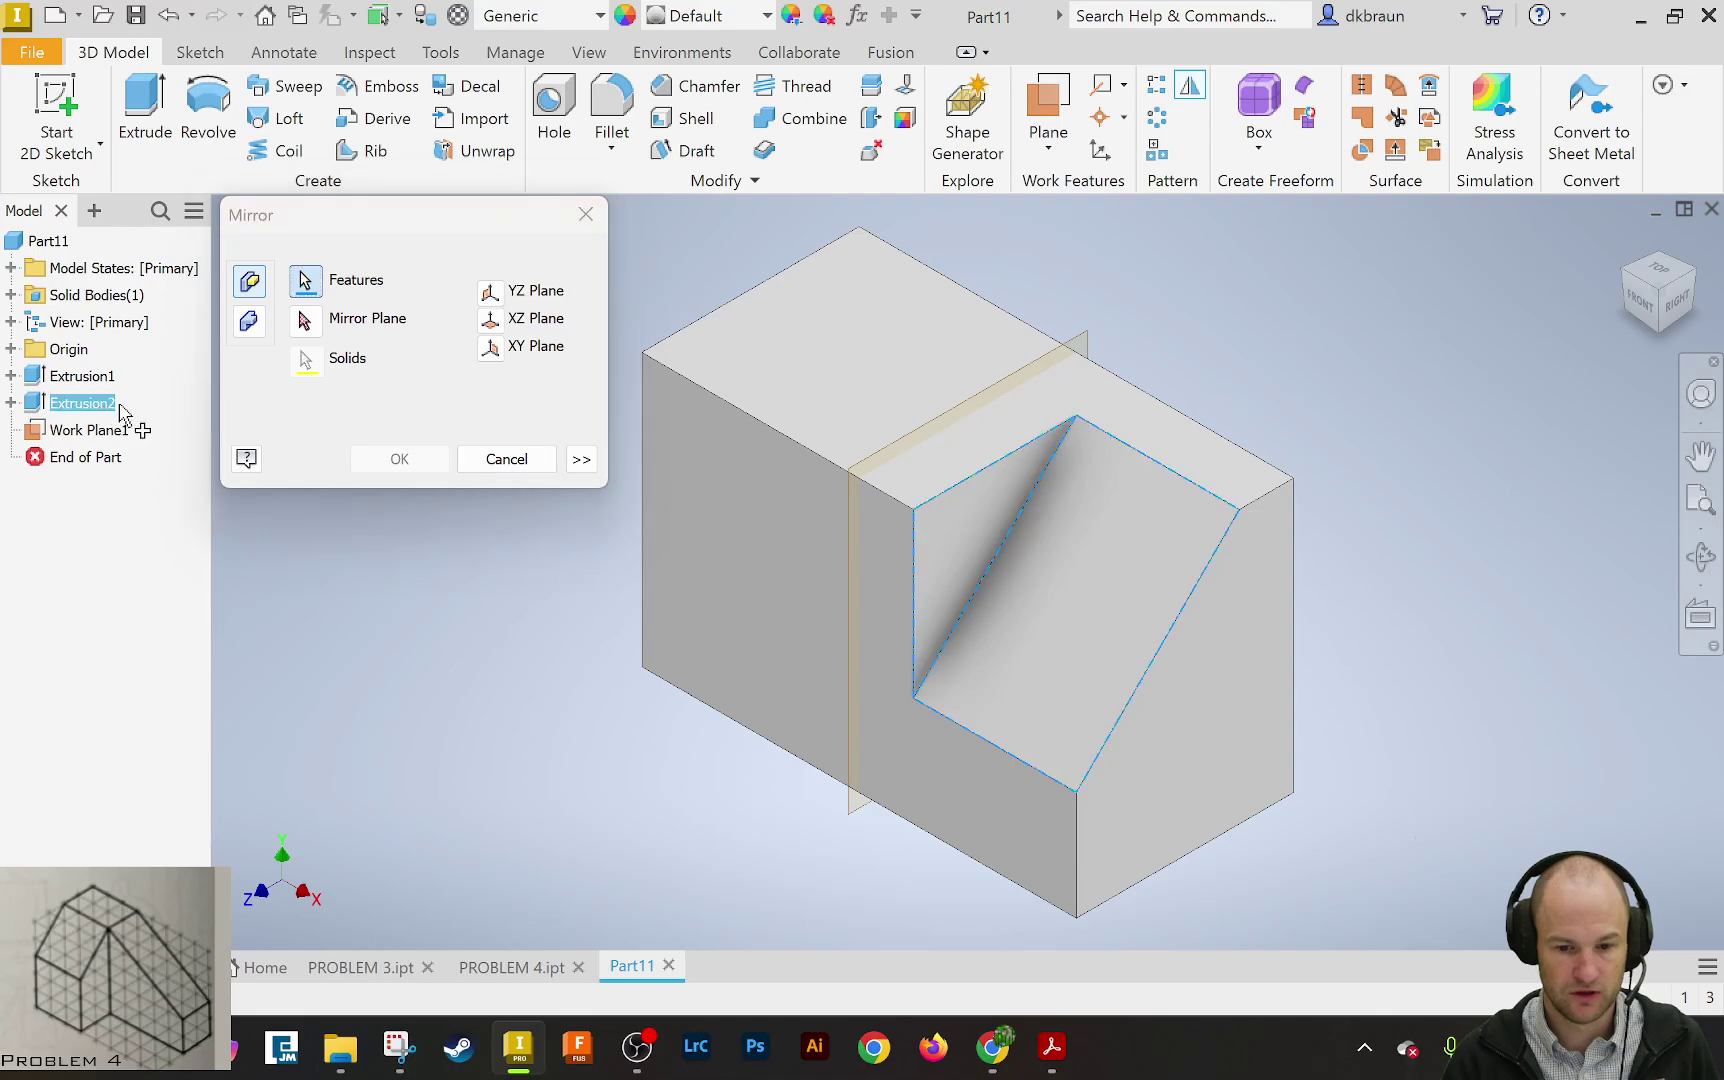
click(306, 281)
click(95, 406)
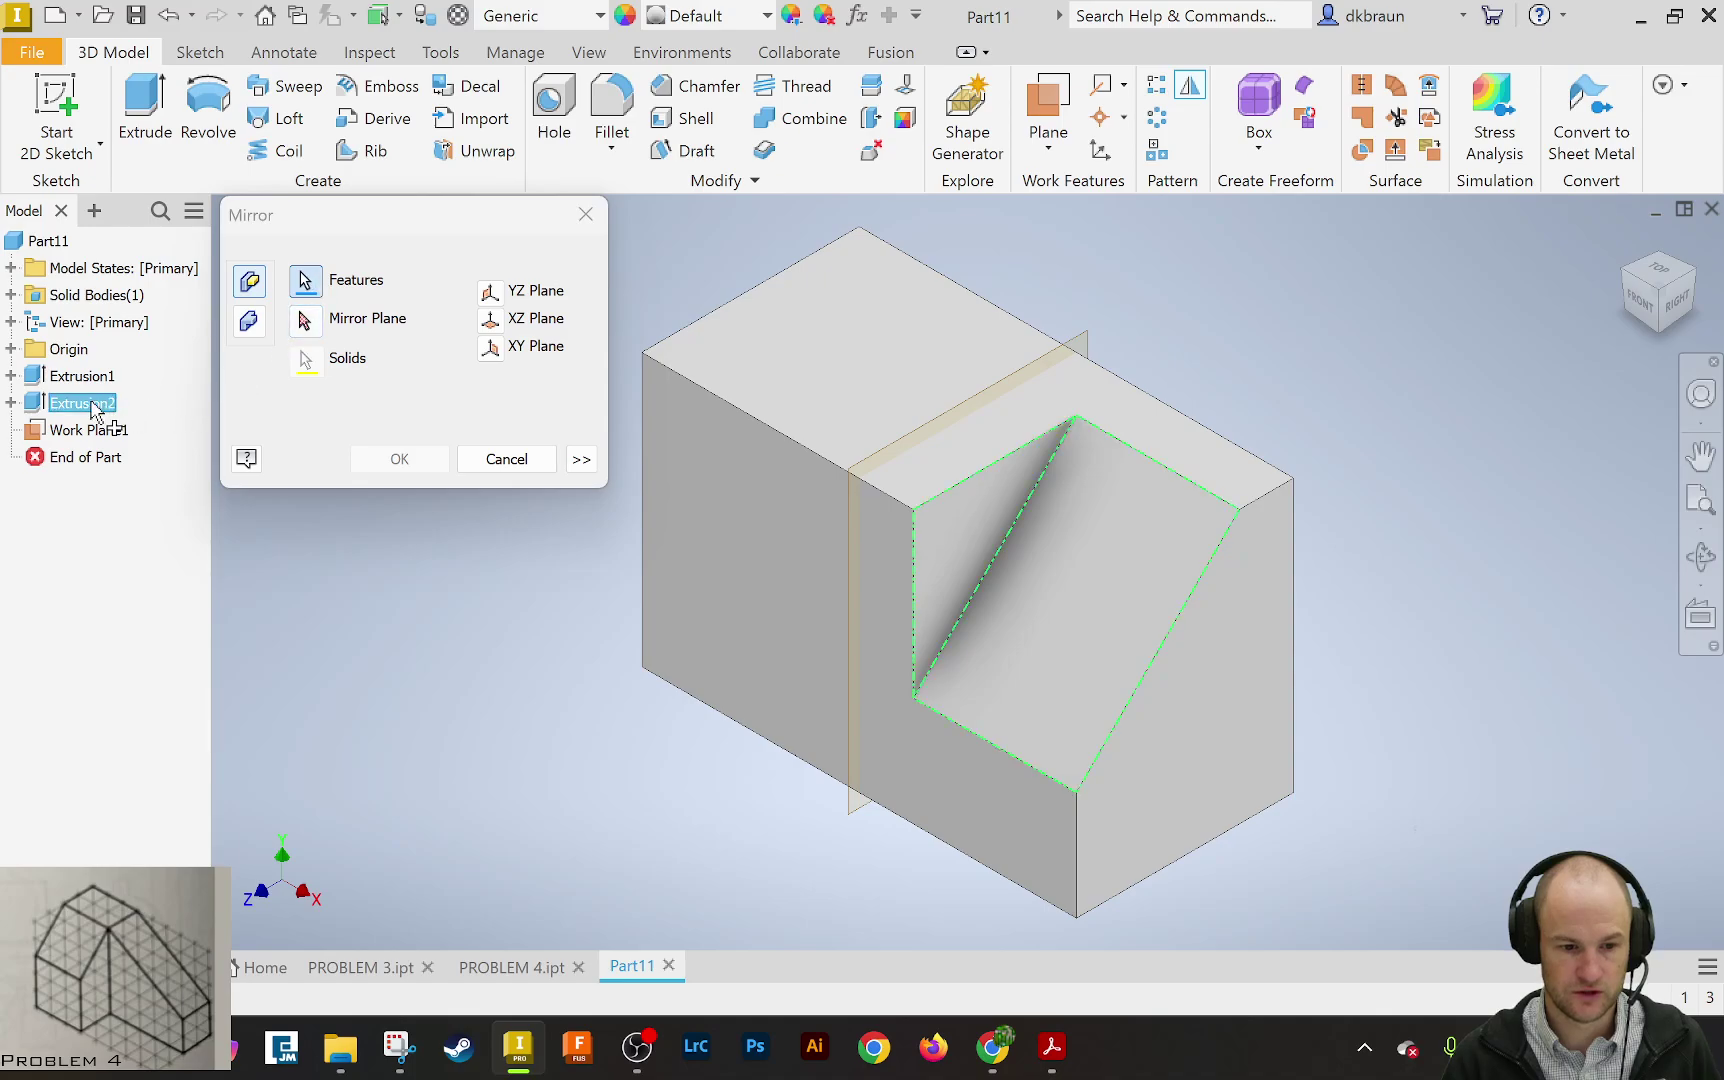
click(313, 322)
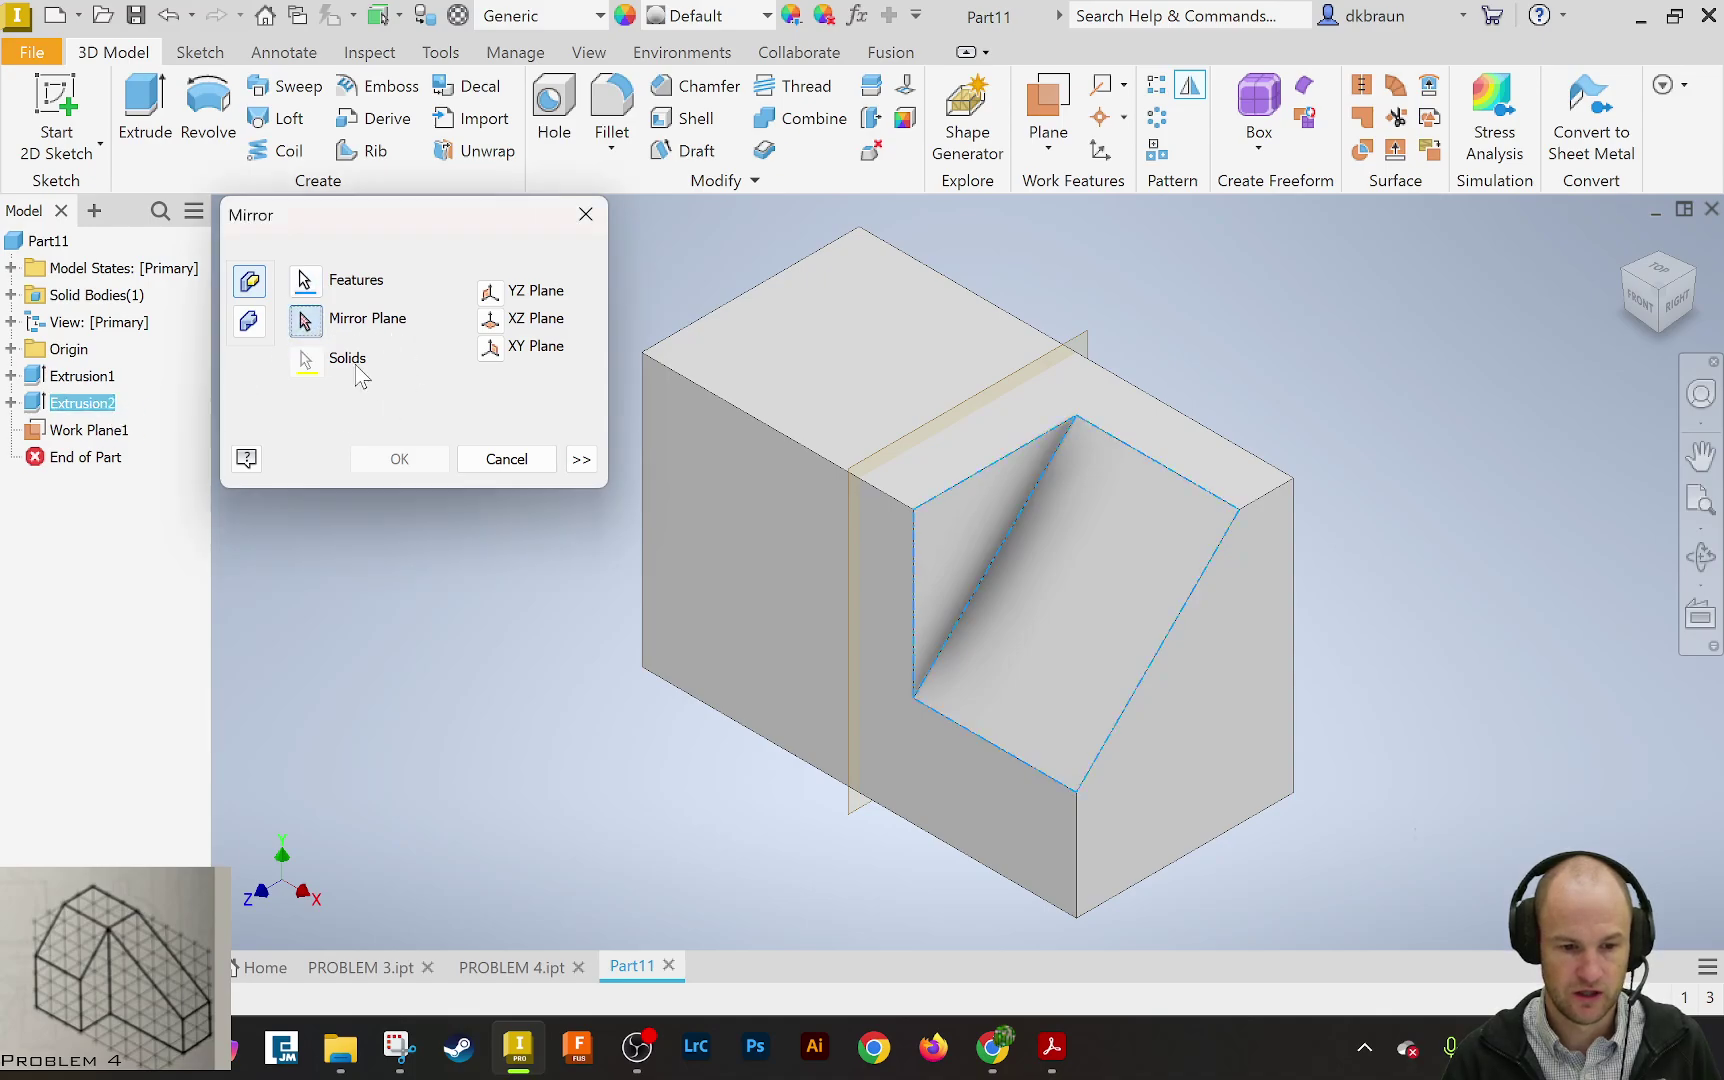
click(851, 822)
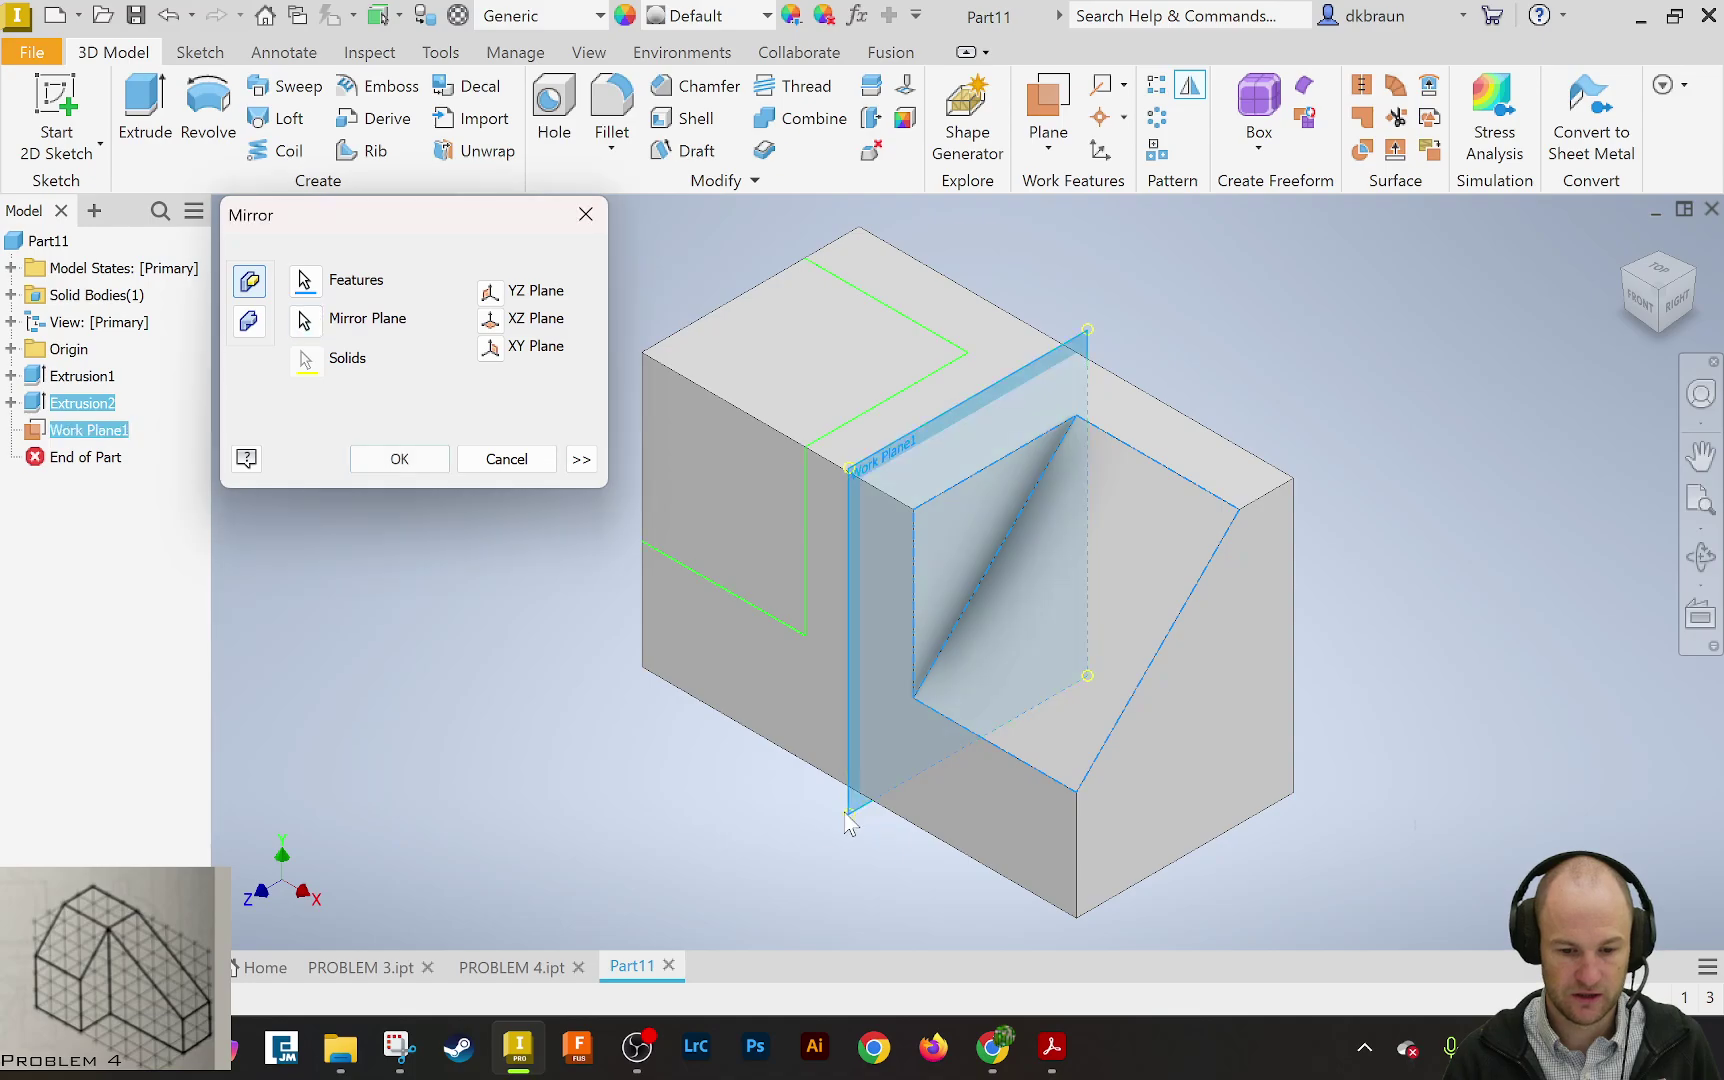
click(397, 462)
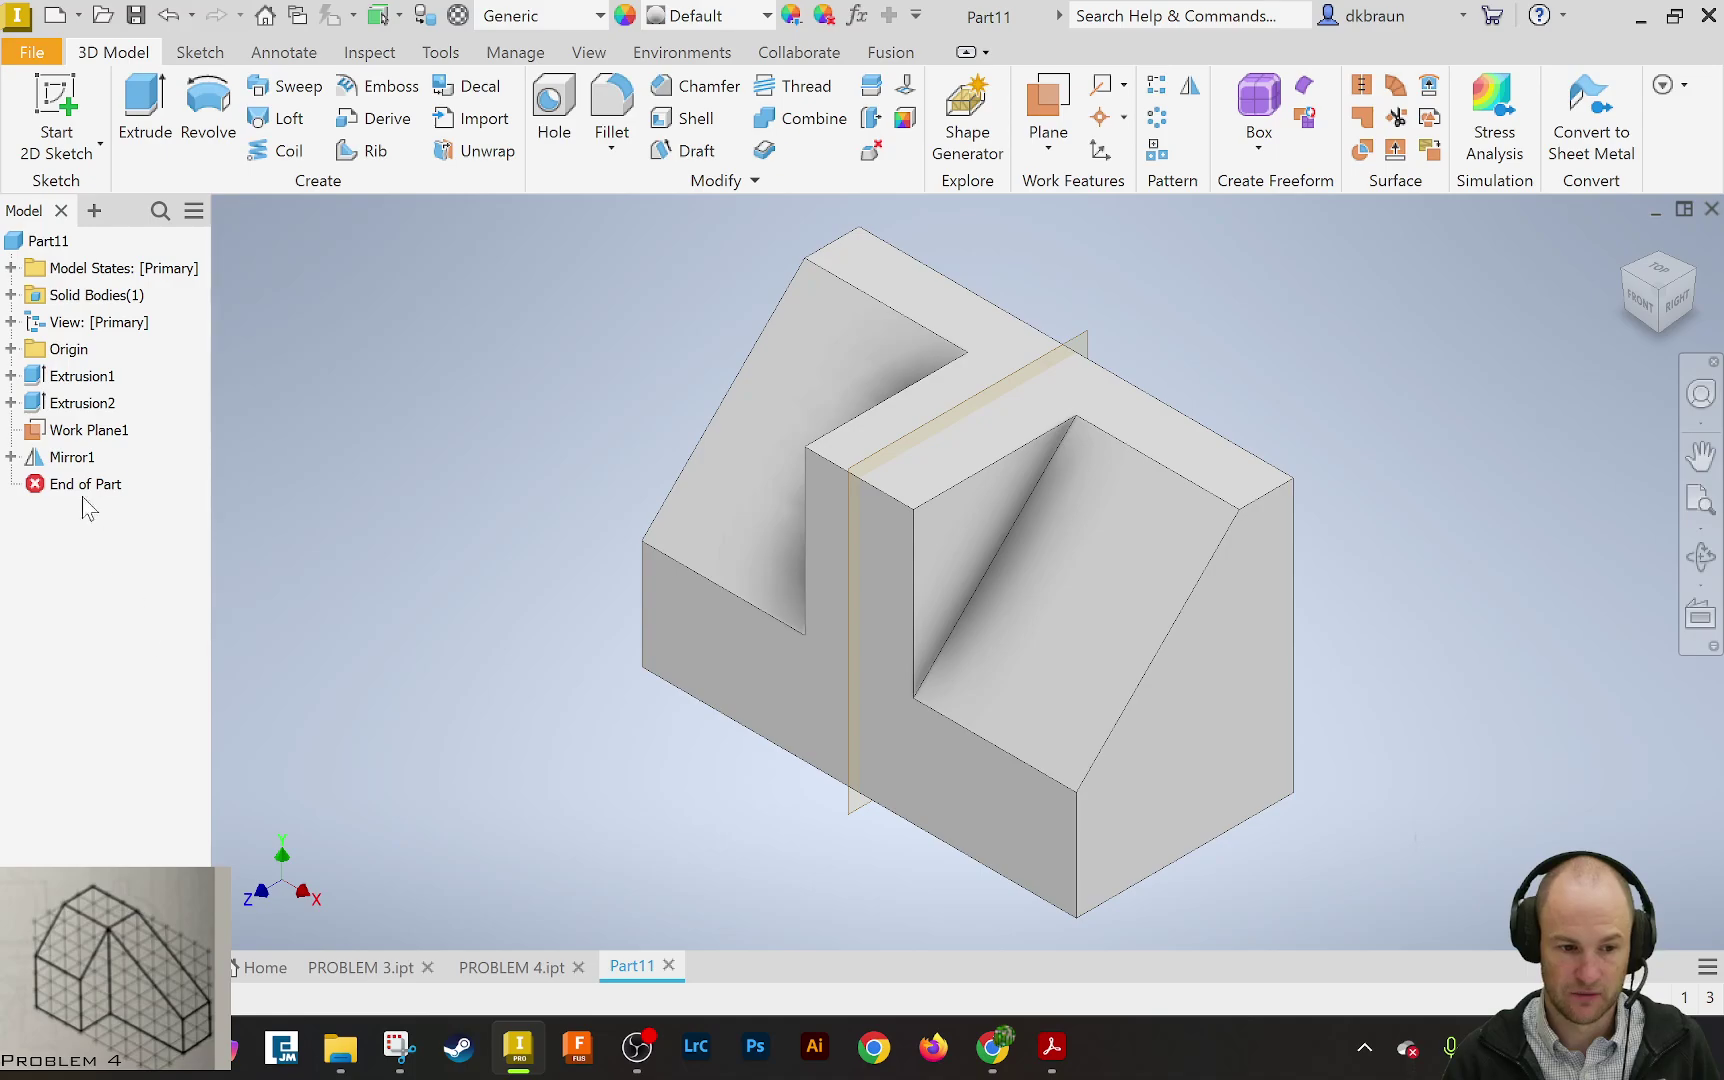
Inspect the Mirror1 entry in the model browser, expanding and collapsing it
right_click(72, 460)
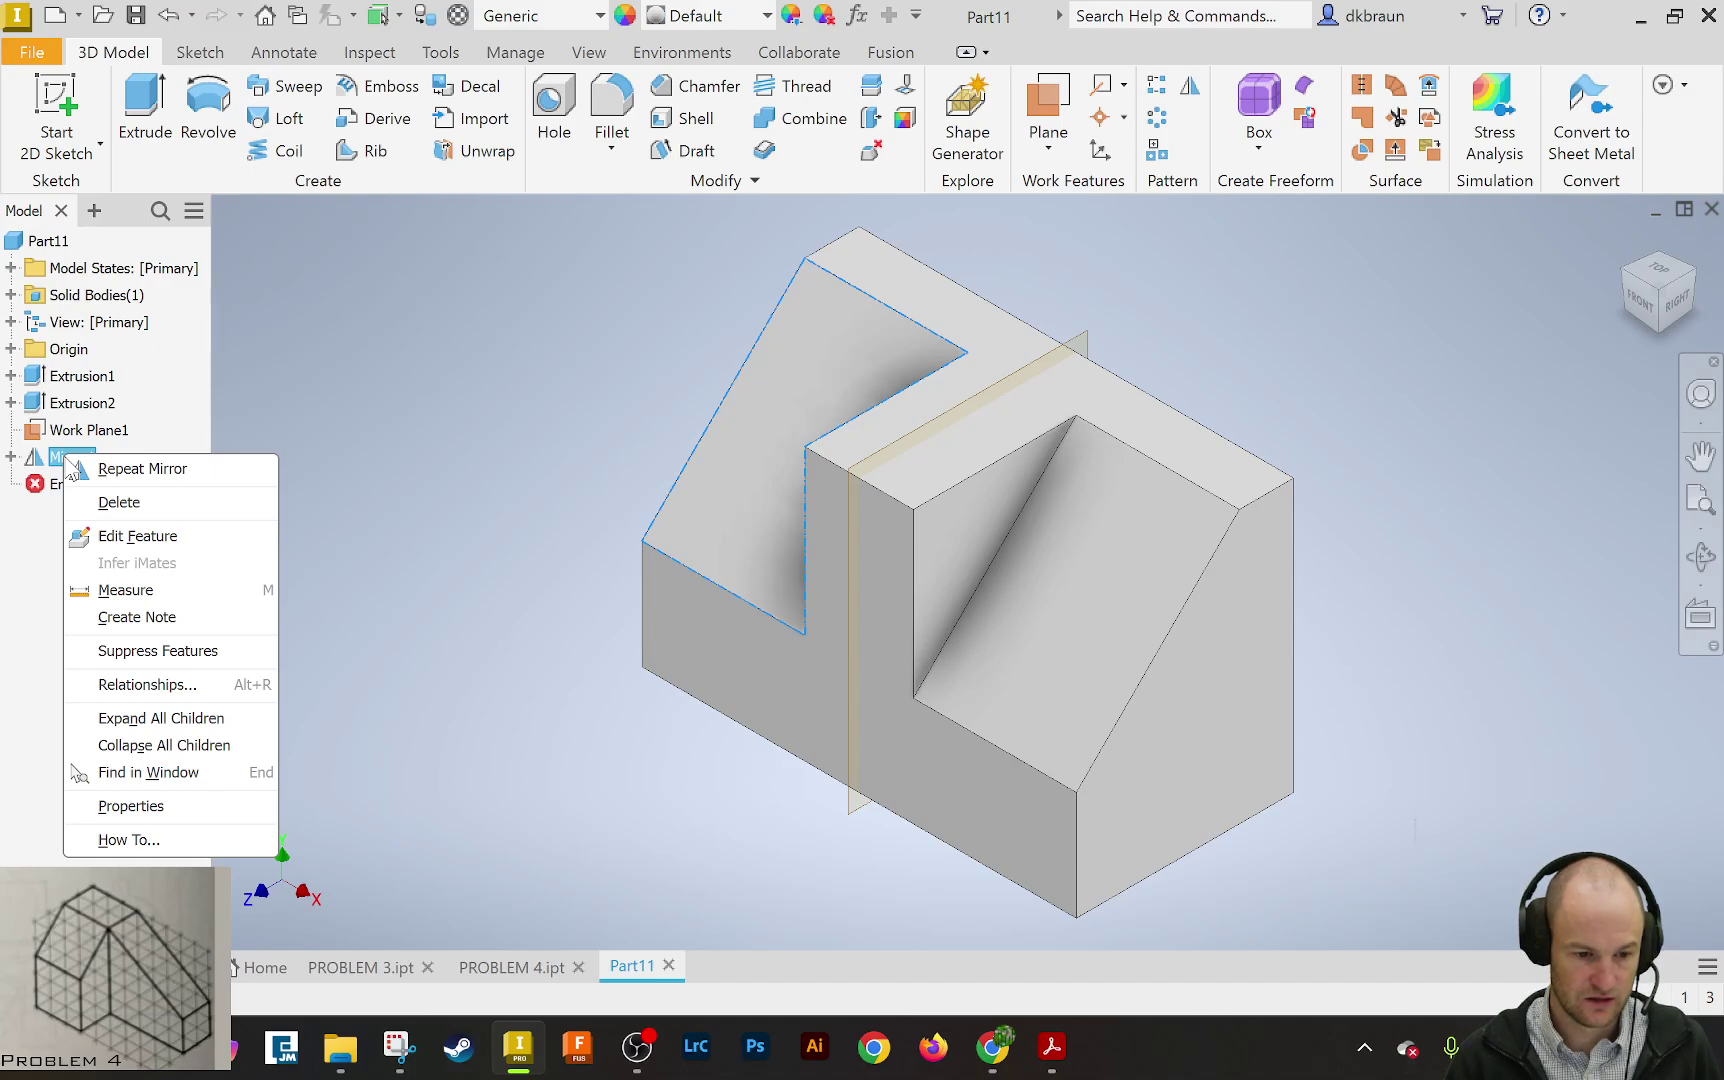
click(11, 457)
click(11, 457)
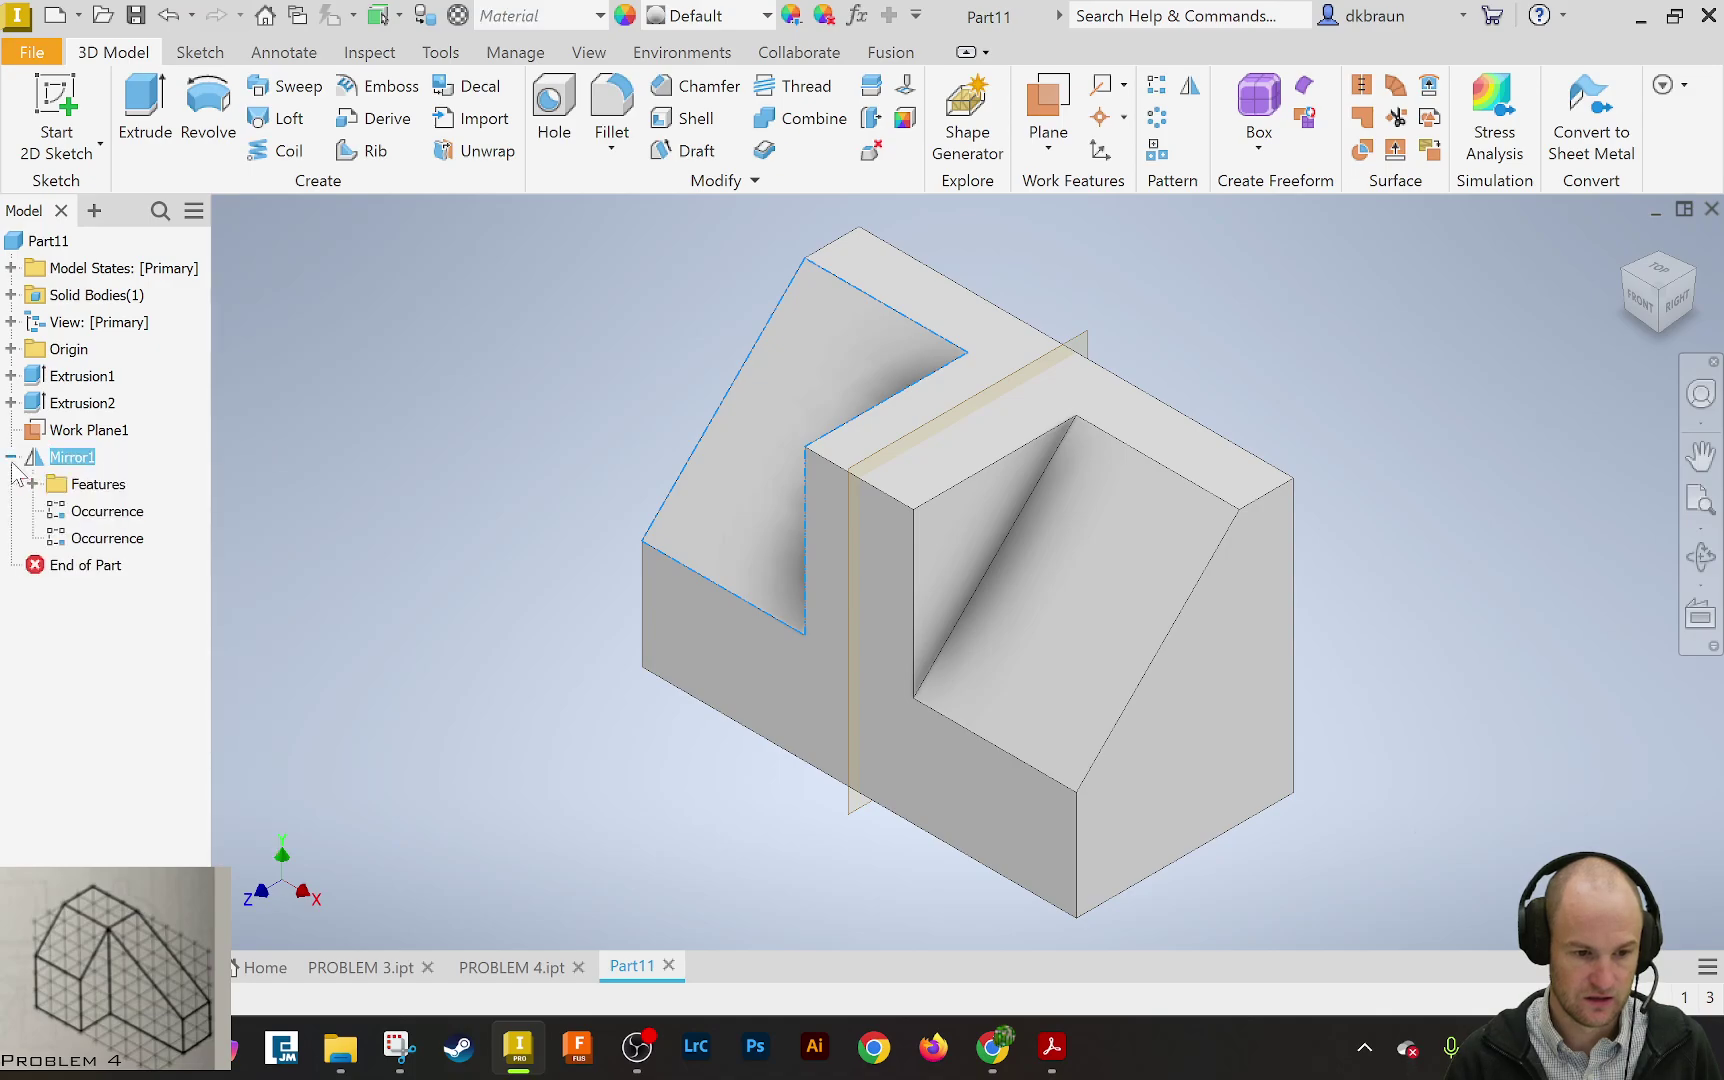
click(11, 458)
click(145, 456)
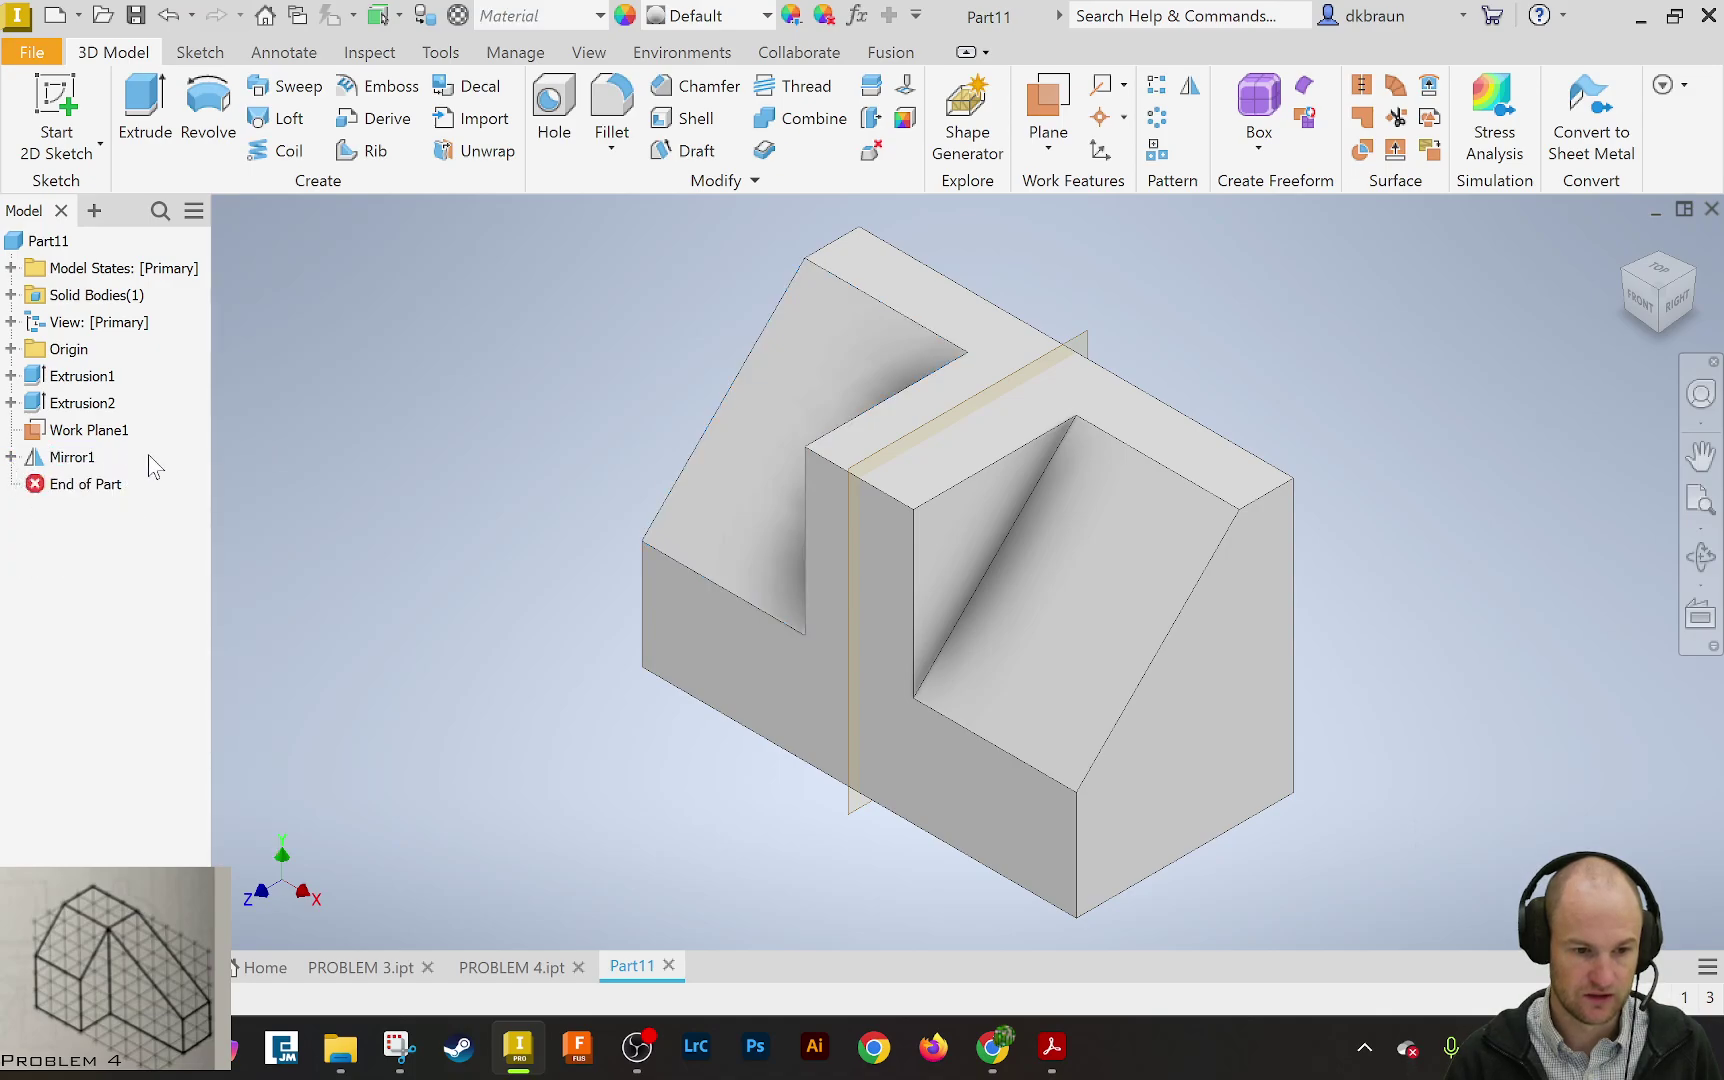
Turn off Work Plane1's visibility and switch to the isometric view
right_click(1083, 345)
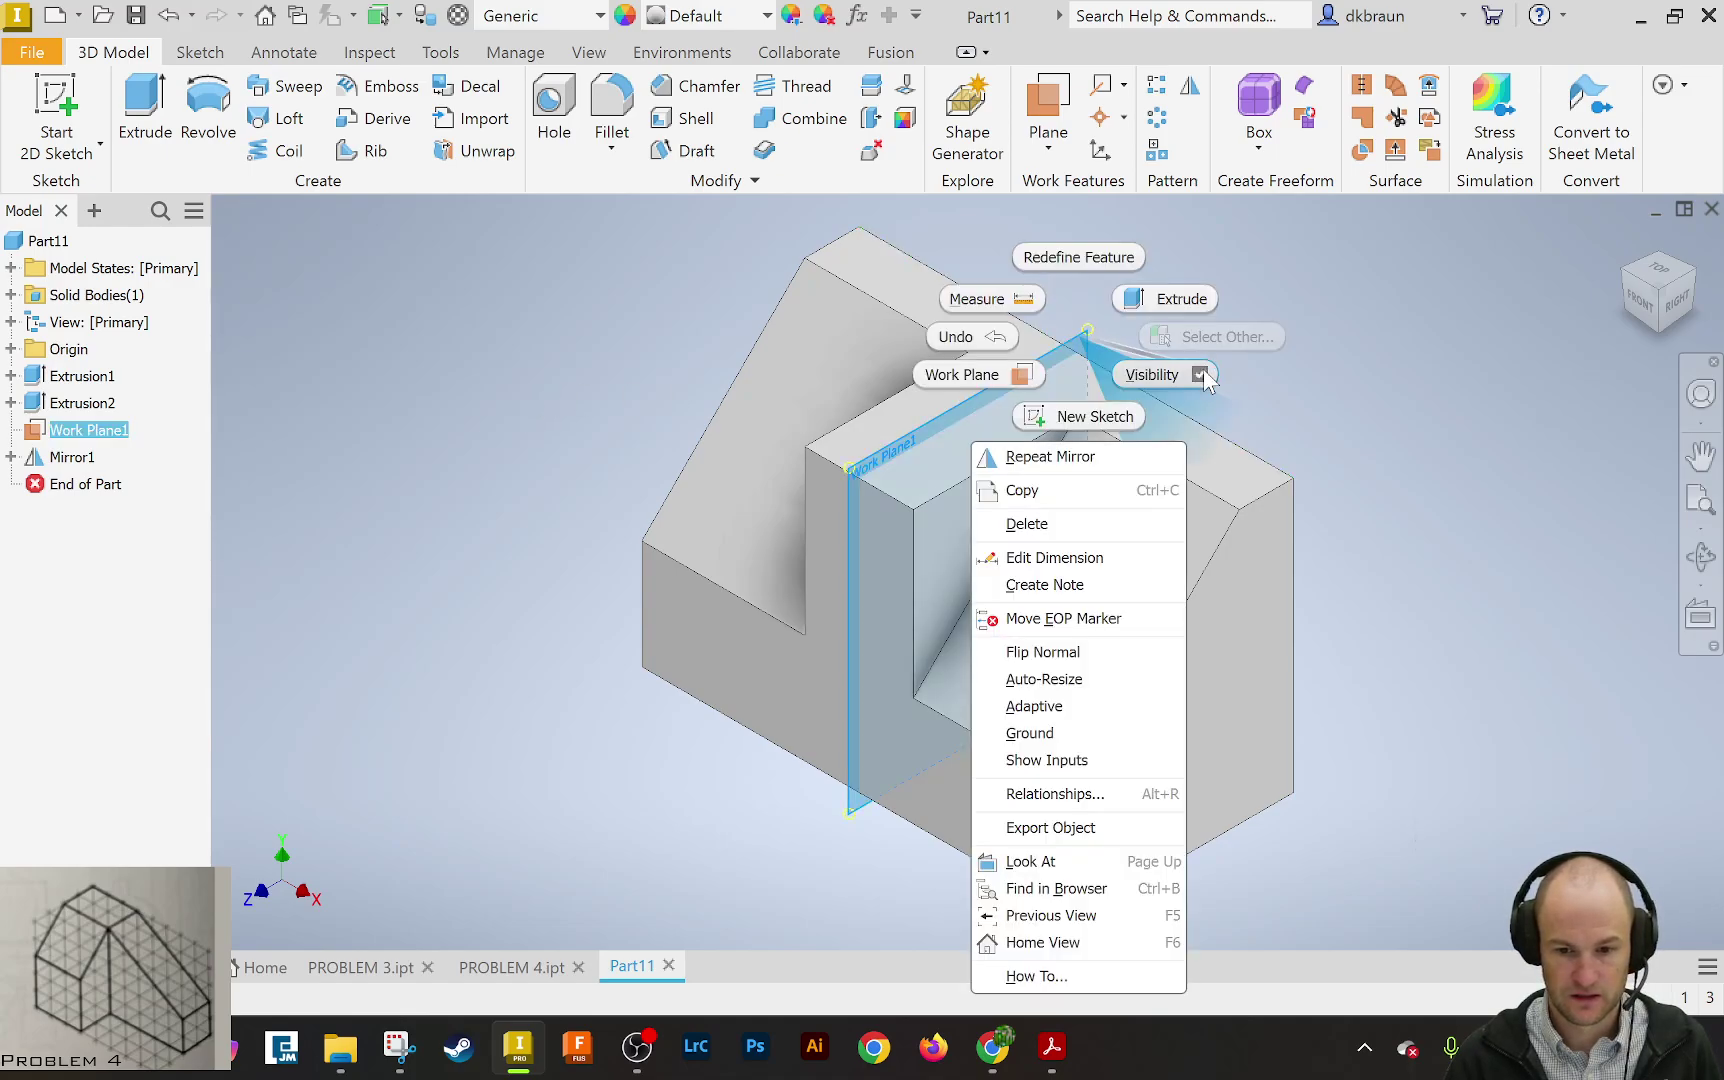
click(1160, 374)
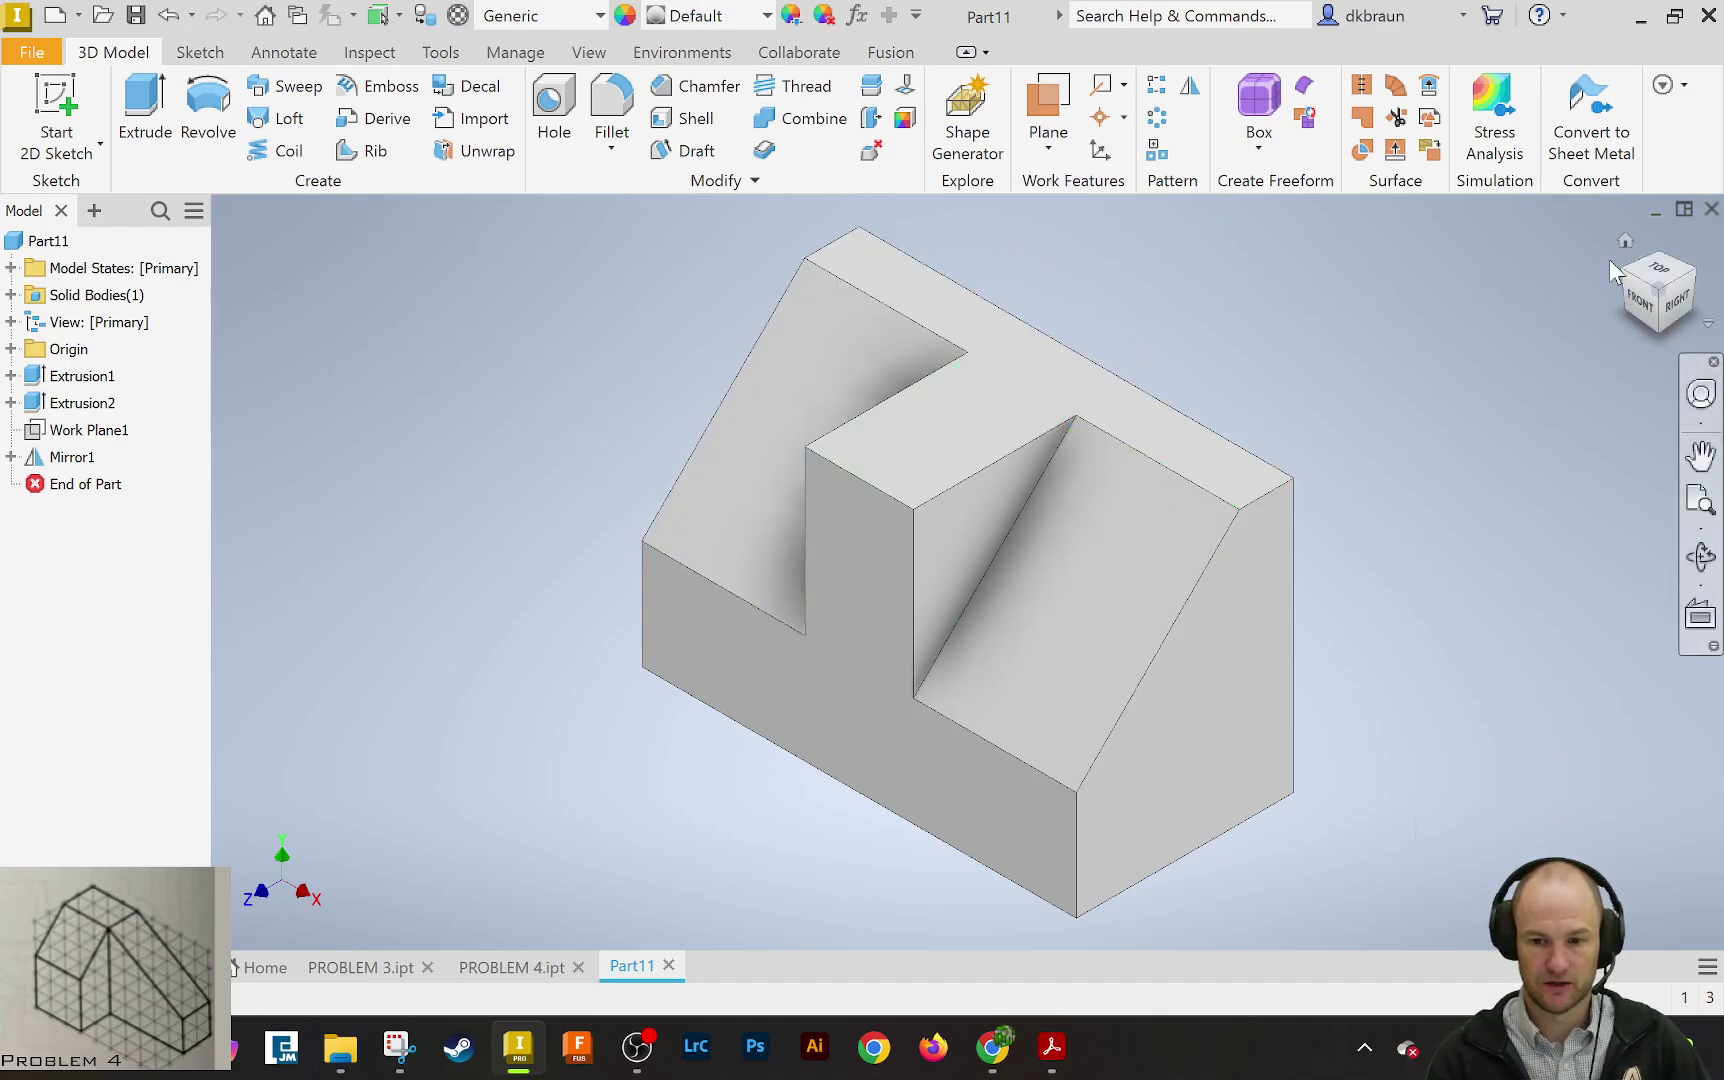
key(F6)
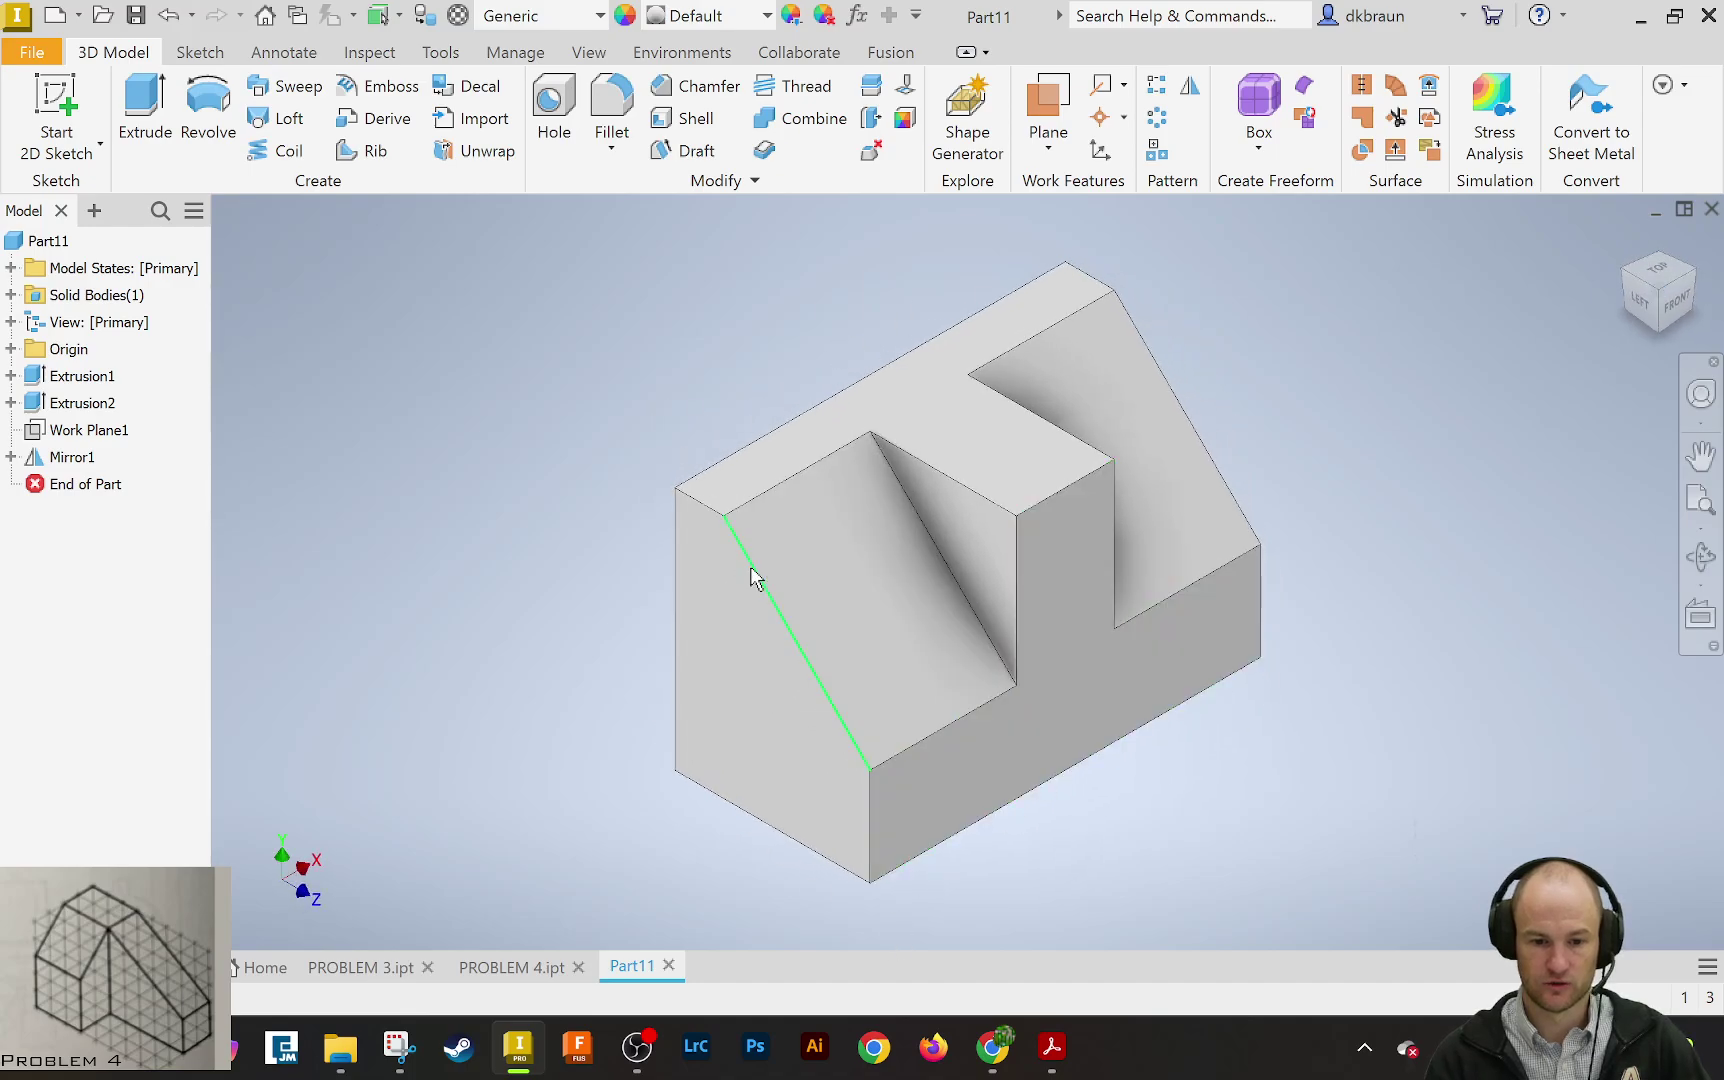